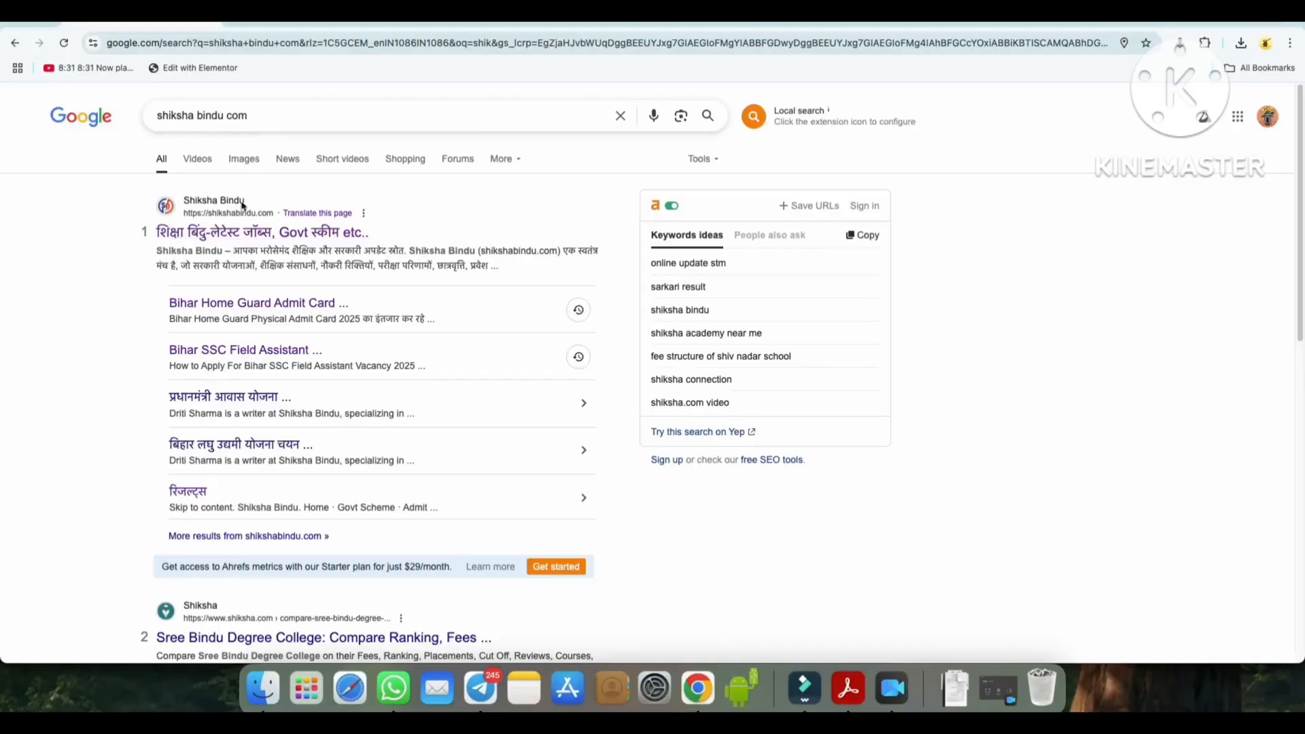
# Open the Shiksha Bindu website from the search results and view its Latest Jobs post on Bihar BTSC Staff Nurse Recruitment 2025.
pyautogui.click(253, 234)
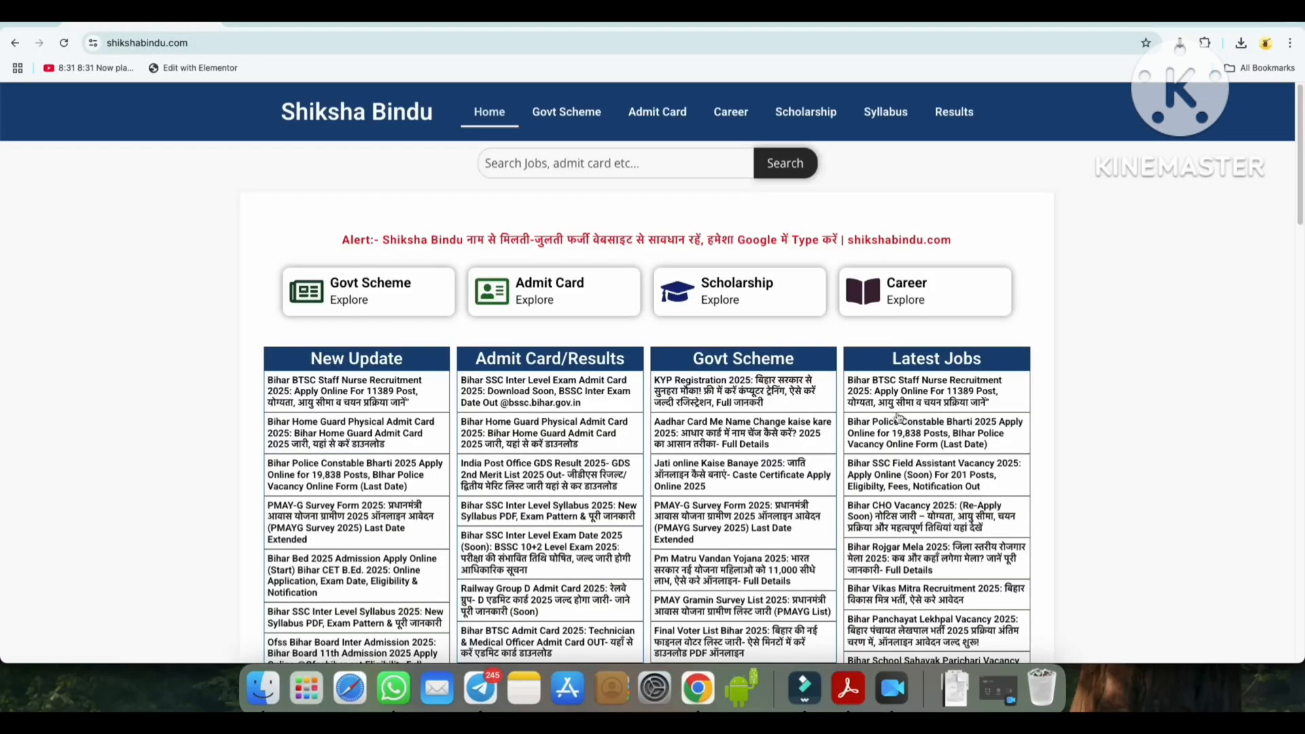
pyautogui.moveTo(892, 358); pyautogui.dragTo(971, 357)
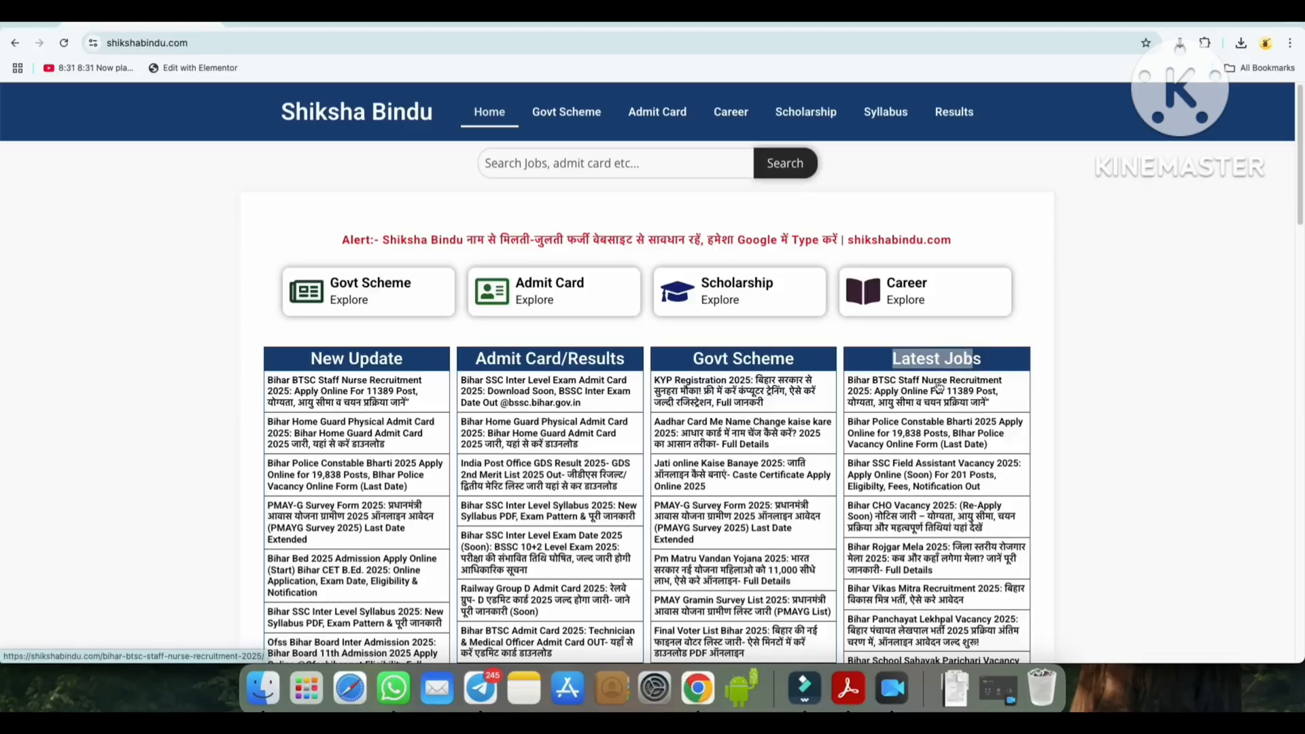
pyautogui.click(915, 389)
# Follow the article's link to the BTSC Staff Nurse portal and open the candidate registration form.
pyautogui.scroll(-20, 548, 420)
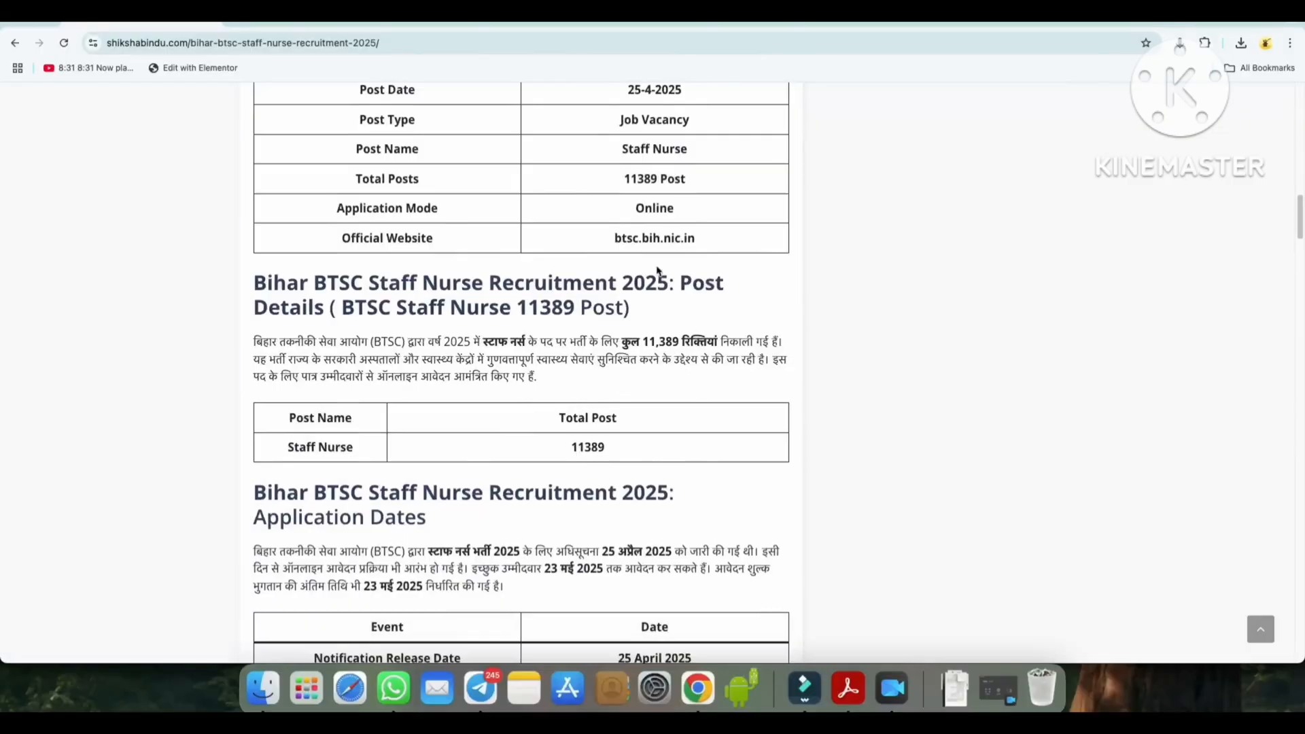
pyautogui.scroll(-15, 658, 271)
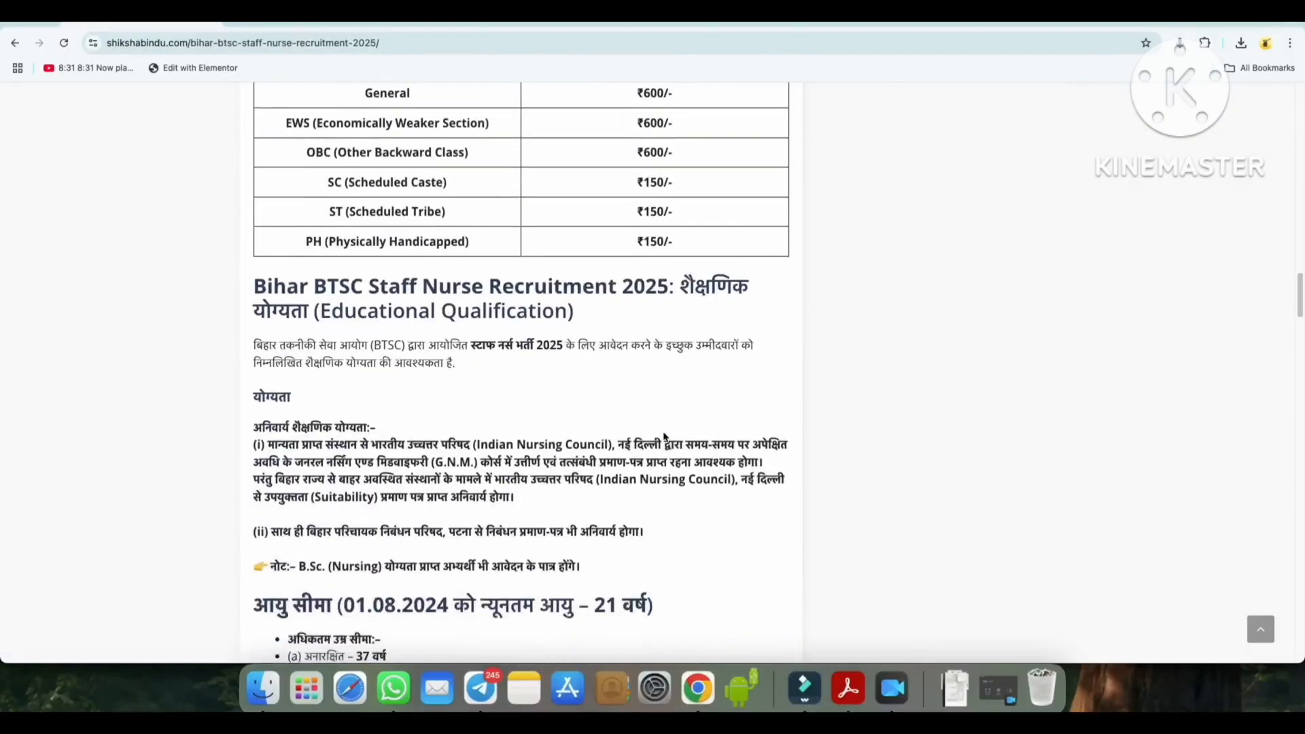
pyautogui.scroll(-20, 665, 436)
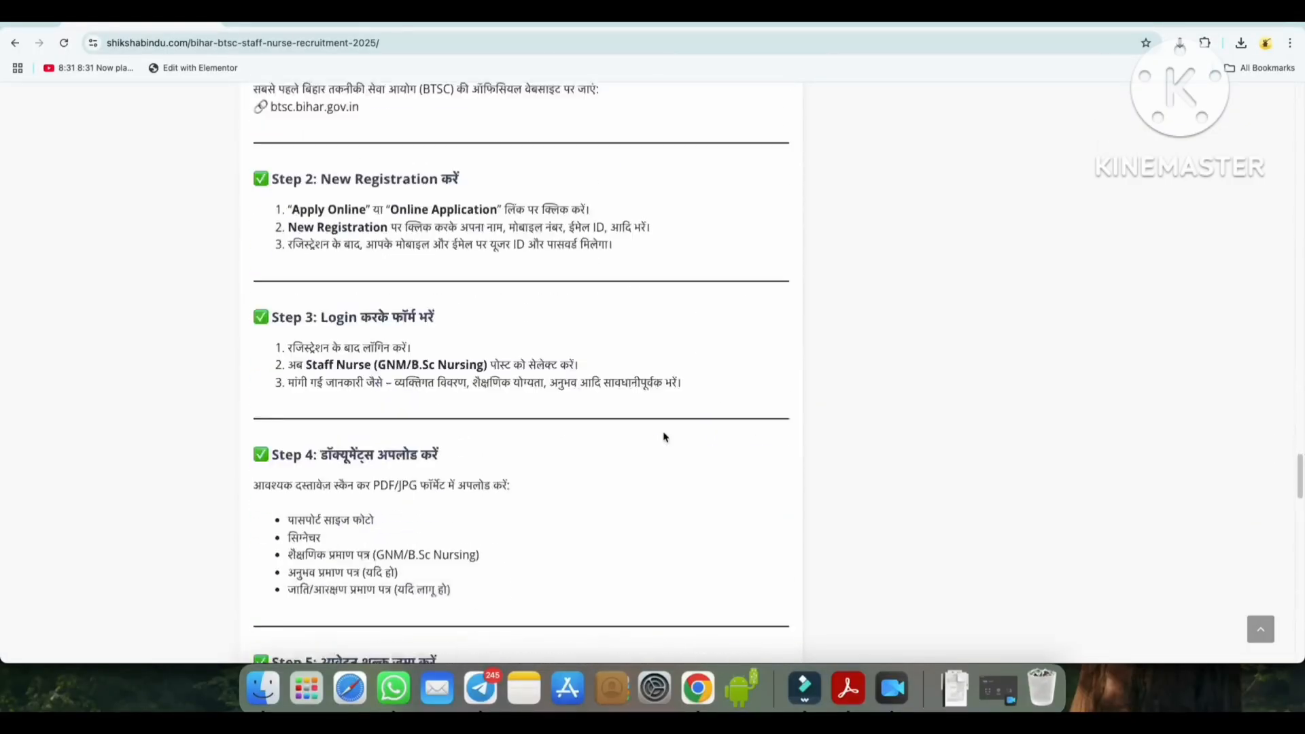
pyautogui.scroll(-10, 664, 438)
pyautogui.click(399, 326)
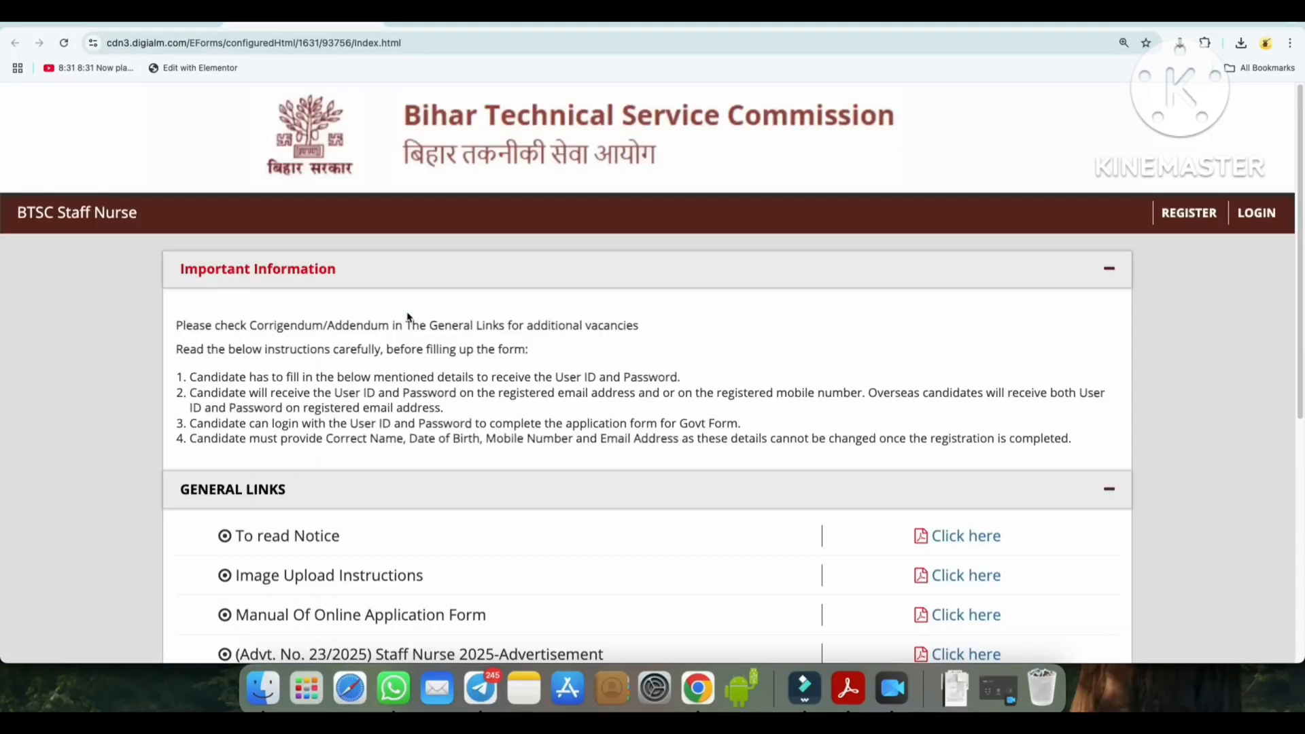
pyautogui.click(1179, 215)
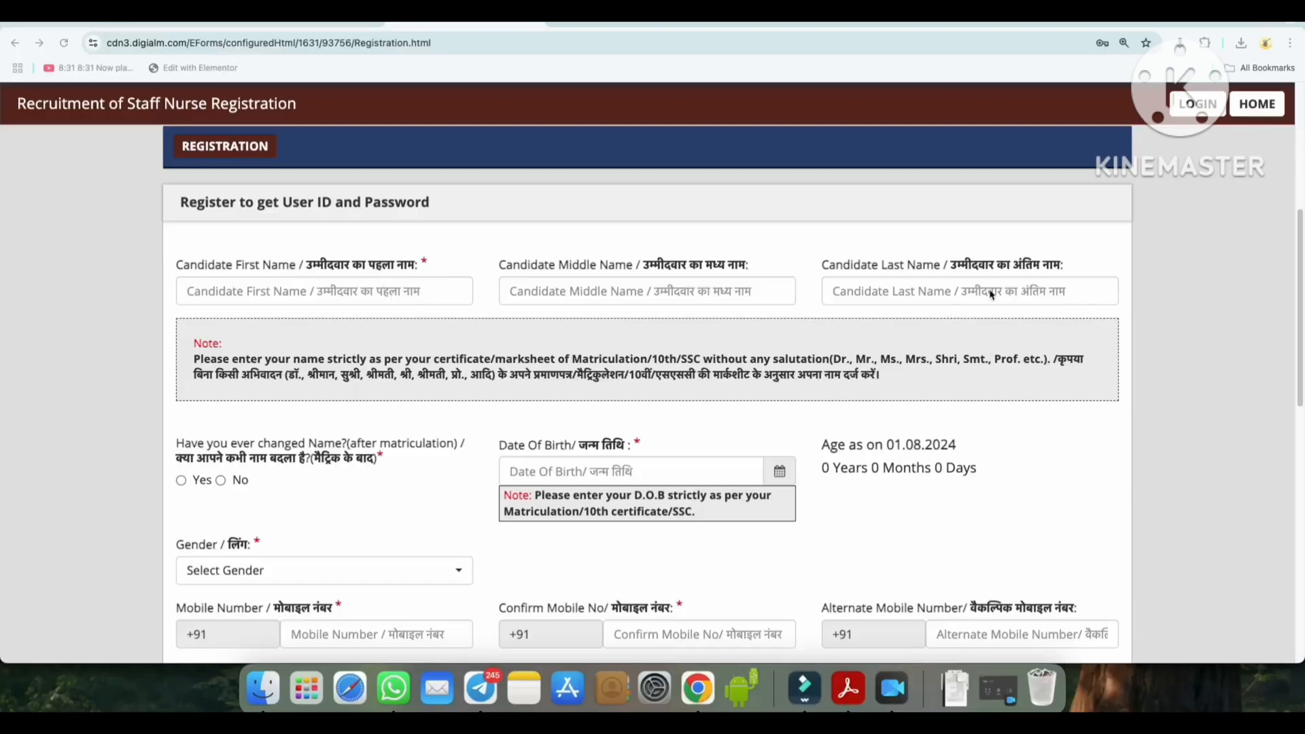
# Answer No to the question about a changed name and set the candidate's gender to Female.
pyautogui.scroll(-1, 785, 365)
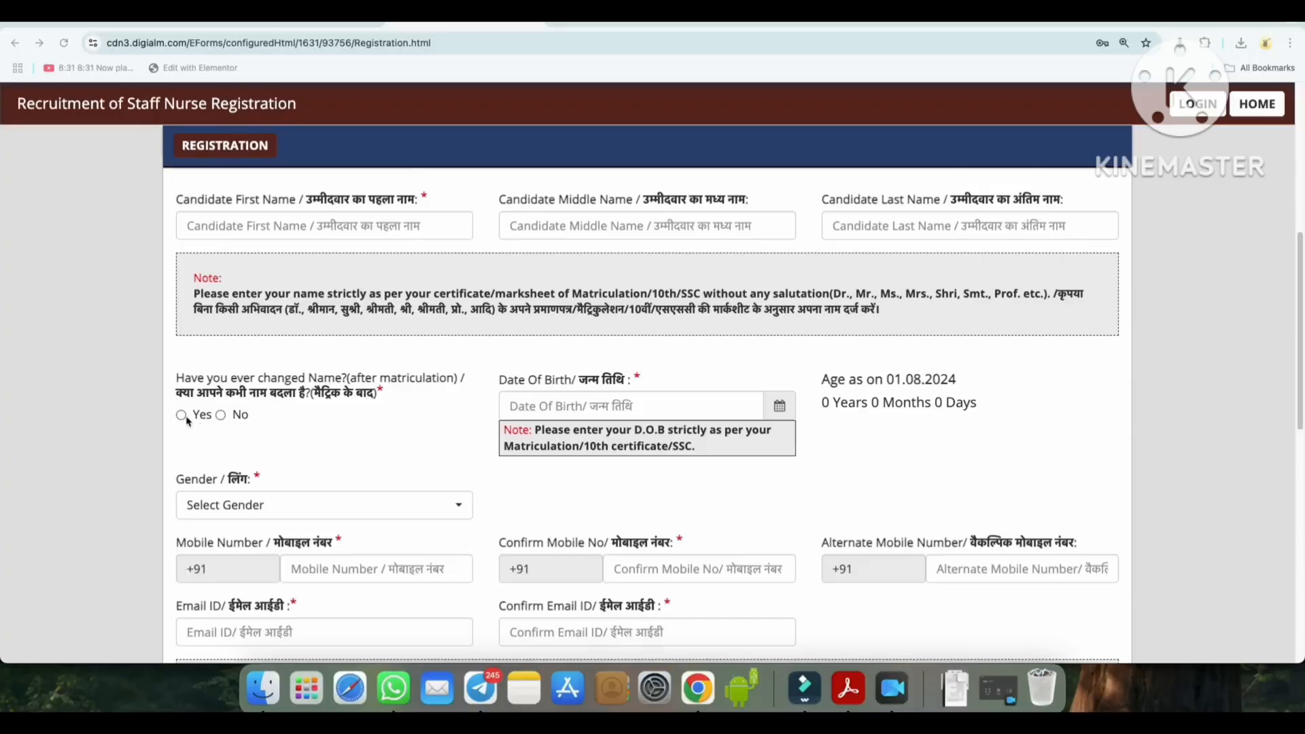
pyautogui.click(221, 416)
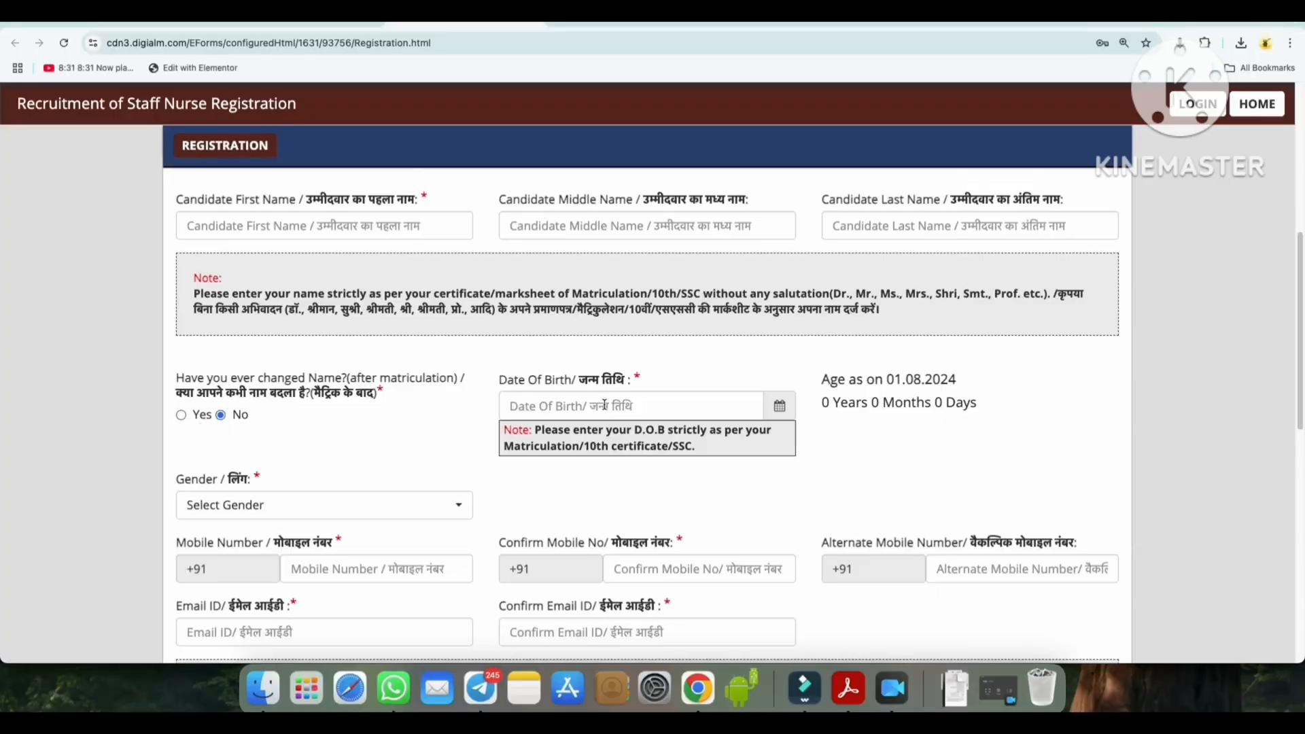
pyautogui.click(779, 406)
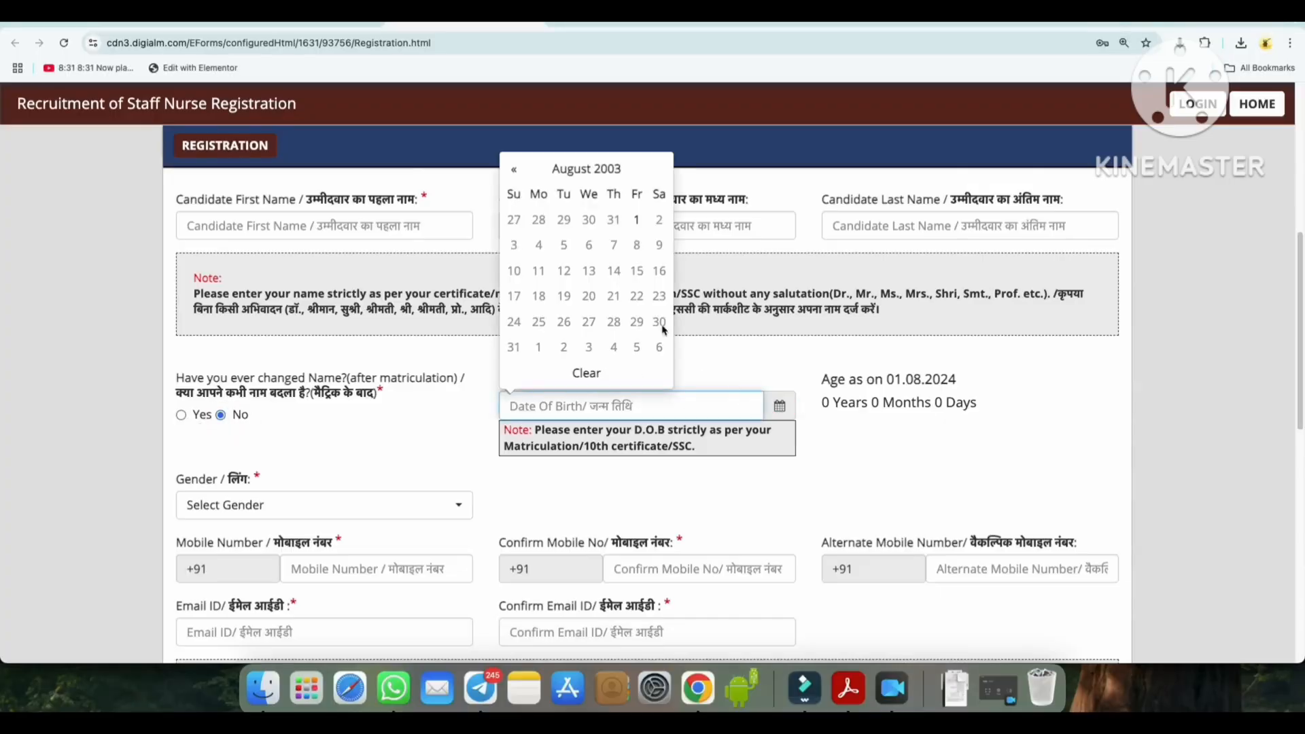
pyautogui.click(602, 174)
pyautogui.scroll(-1, 602, 175)
pyautogui.click(272, 431)
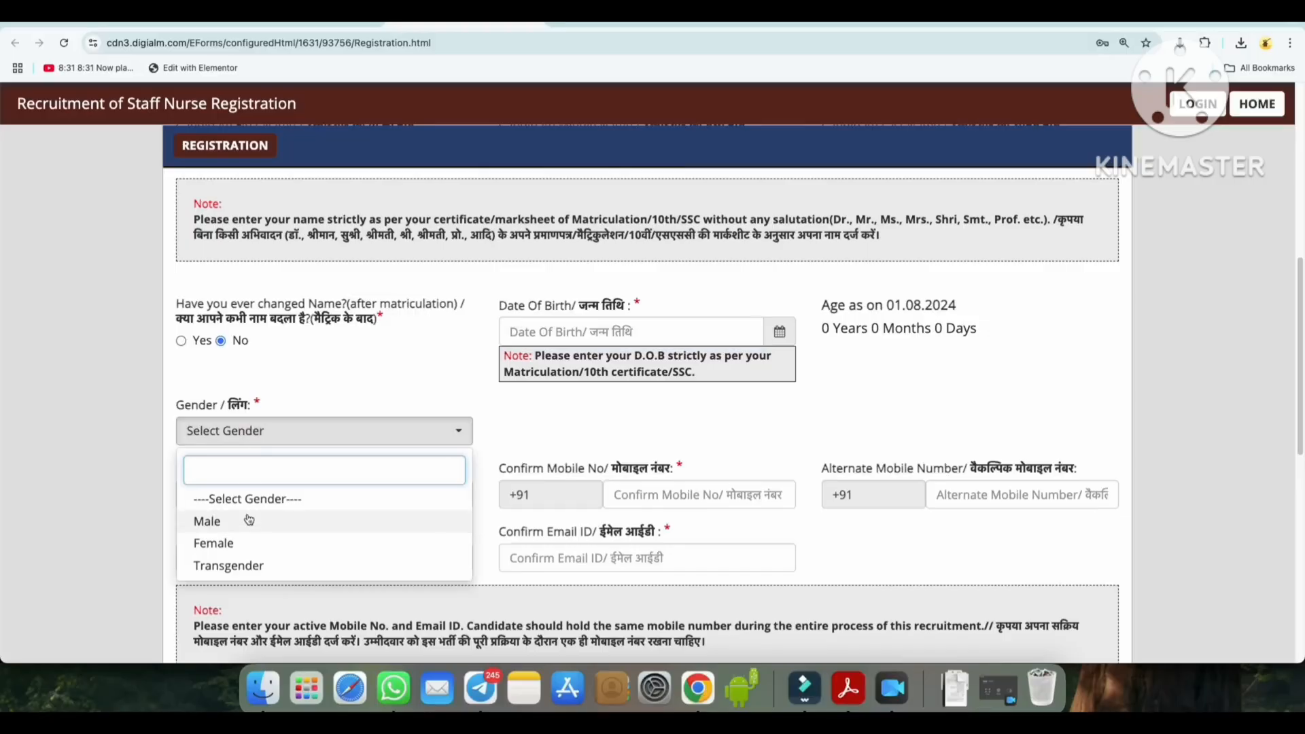
pyautogui.click(245, 542)
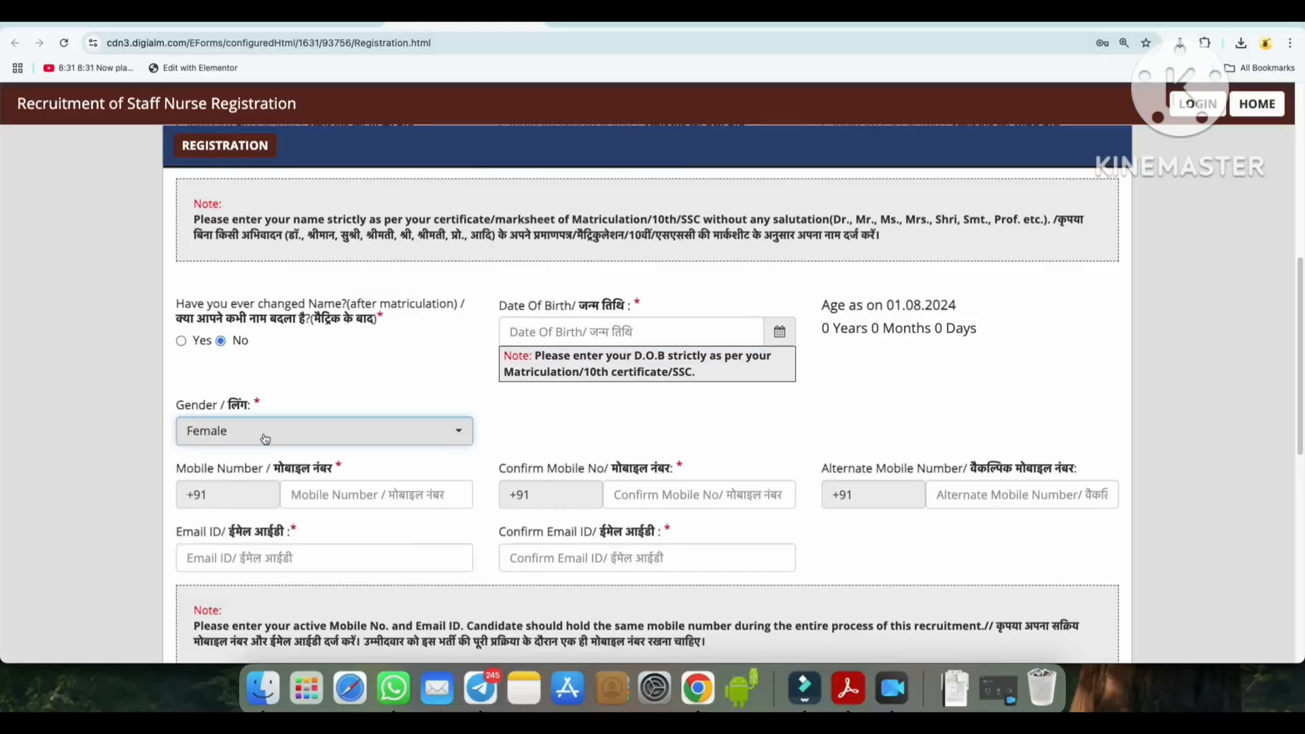
pyautogui.click(435, 437)
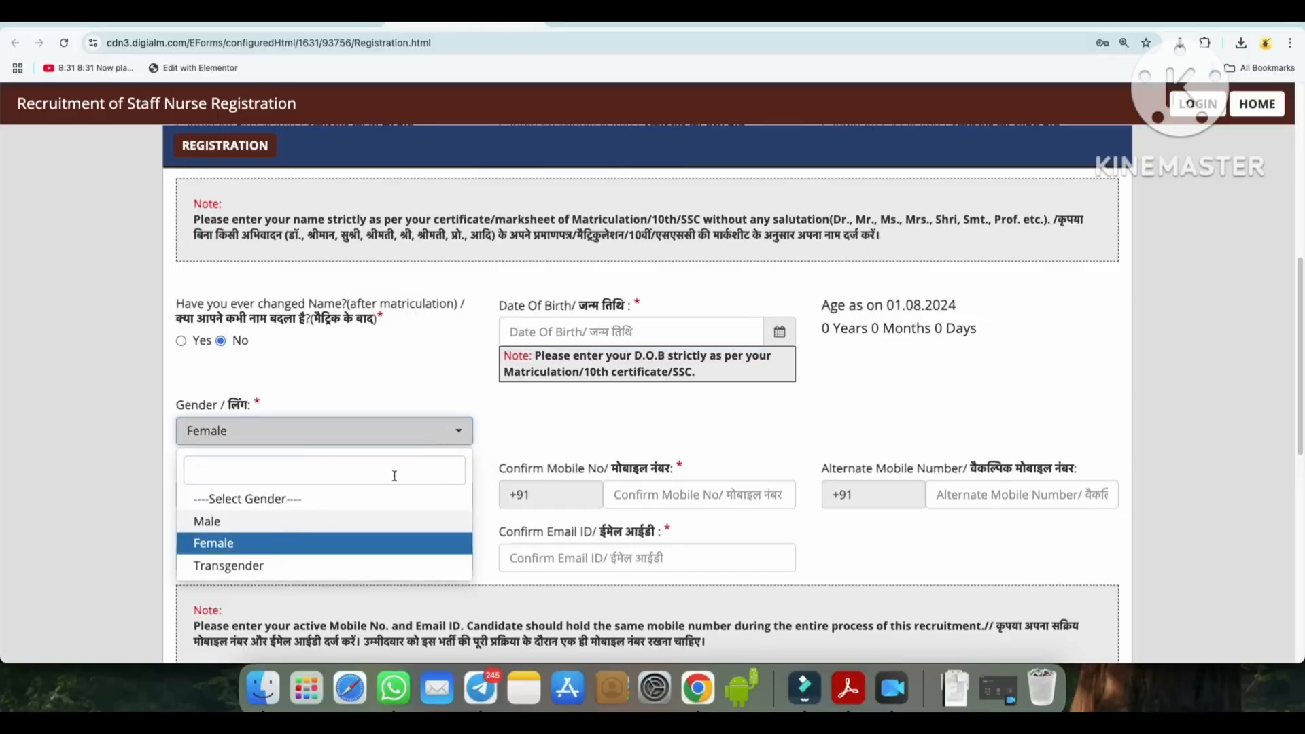
pyautogui.click(533, 419)
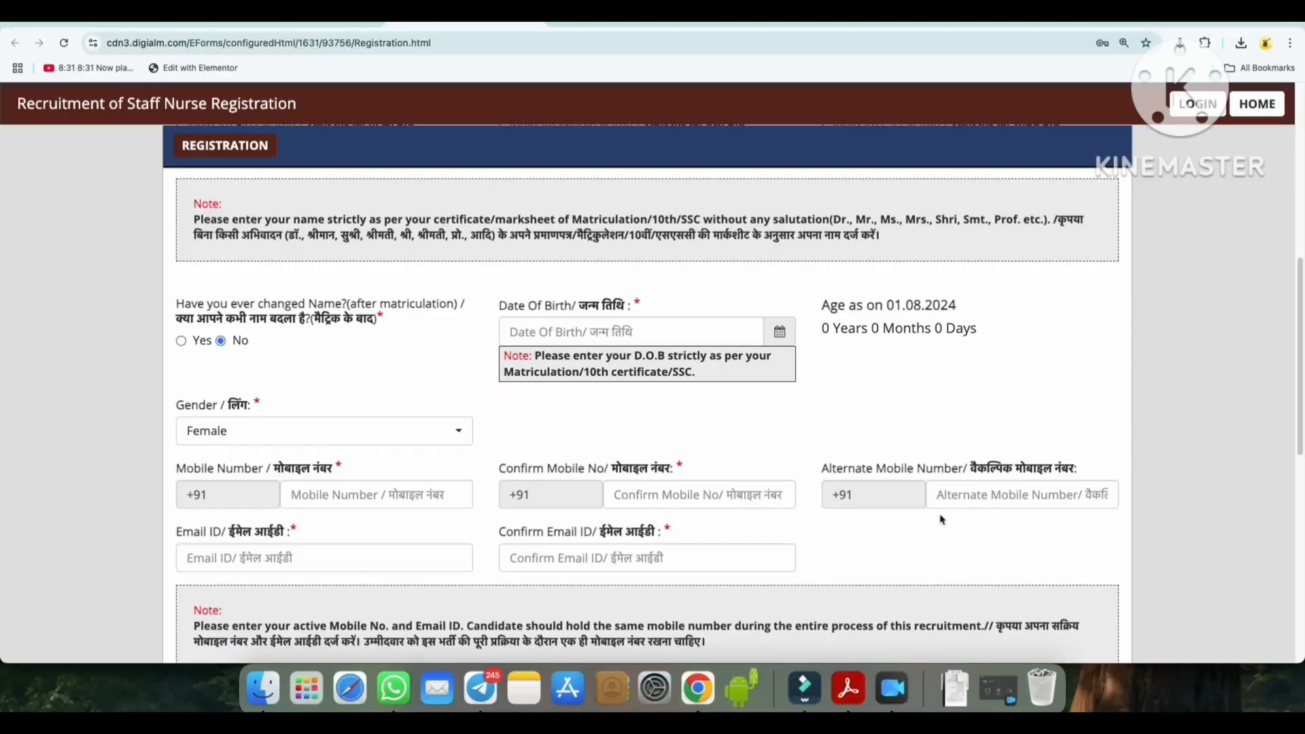
# Agree to the registration declaration and reverify the form to bring up the table of entered values.
pyautogui.scroll(-3, 545, 521)
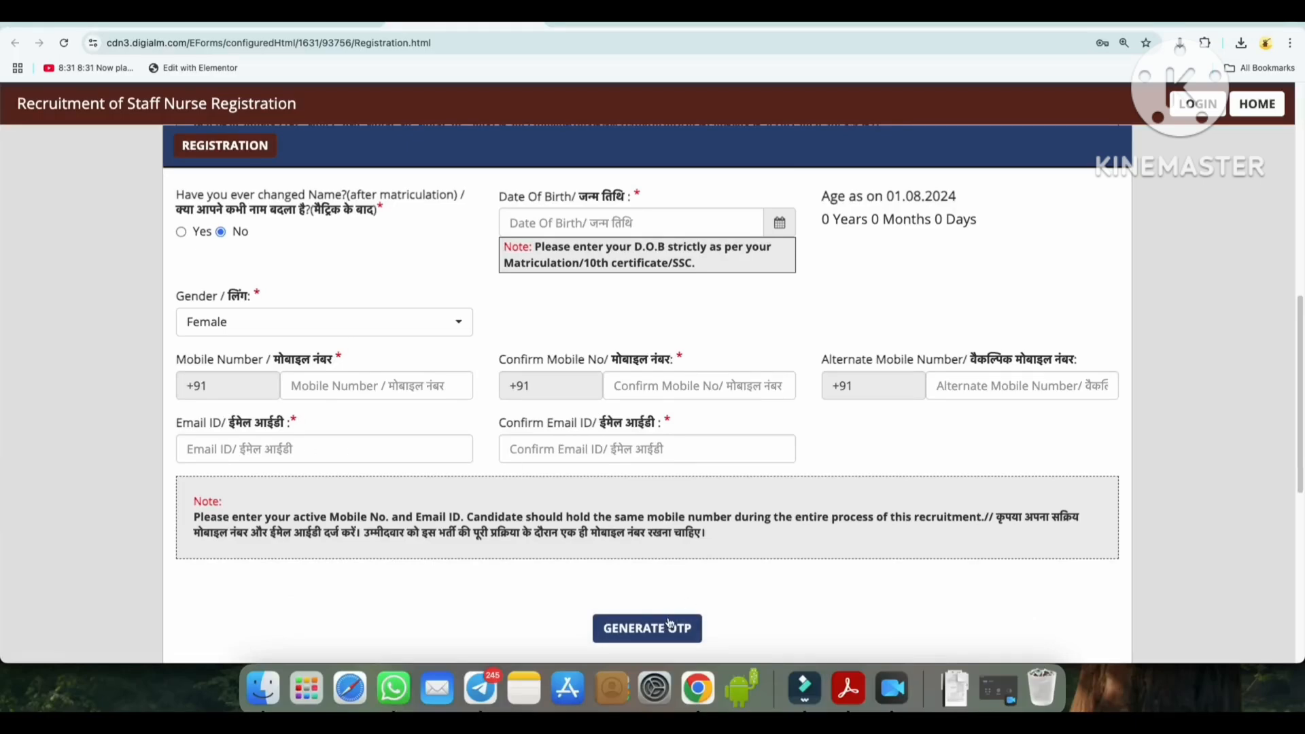
pyautogui.scroll(-10, 524, 213)
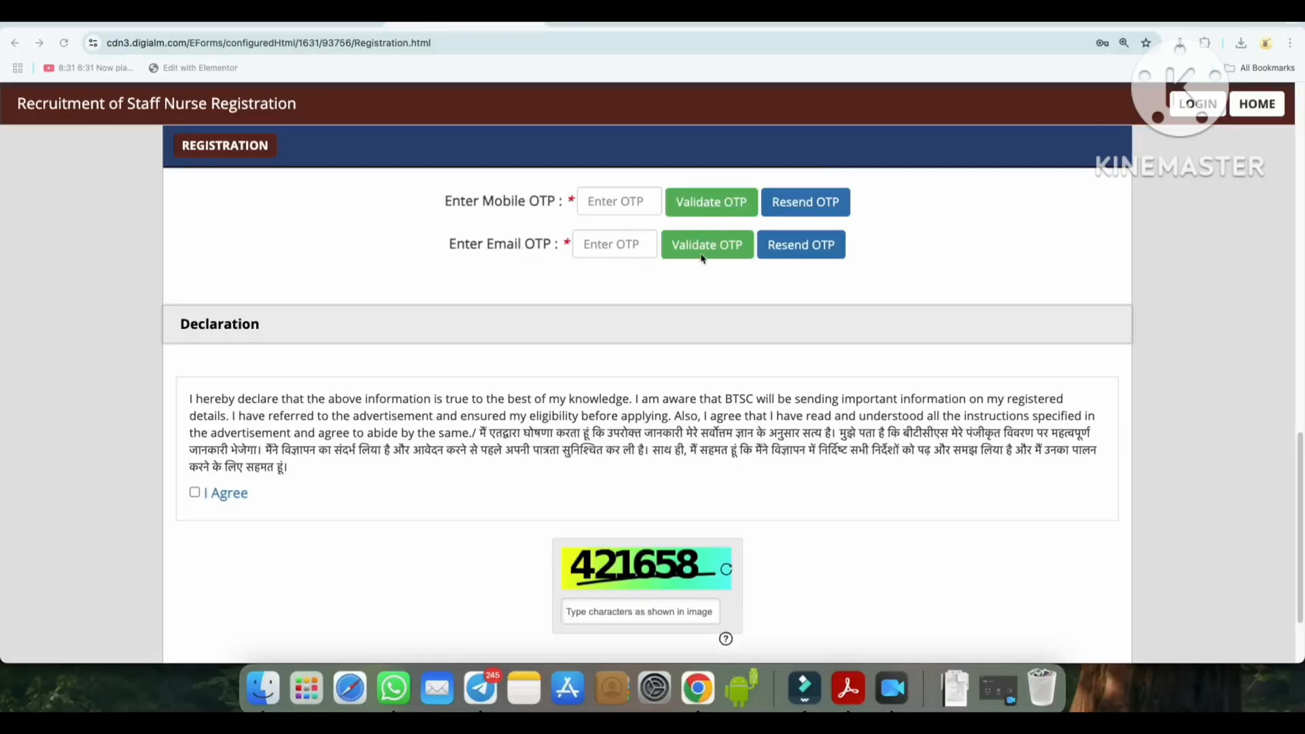
pyautogui.scroll(-3, 646, 408)
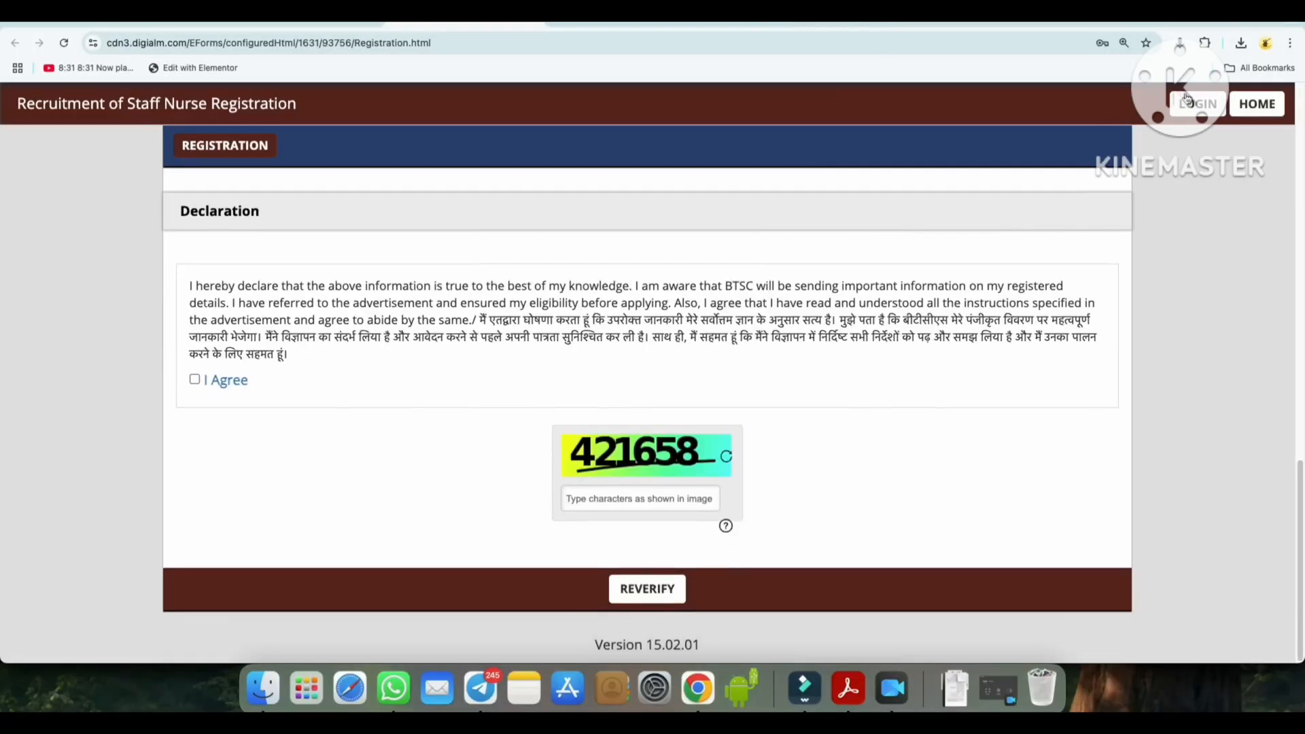
pyautogui.click(195, 381)
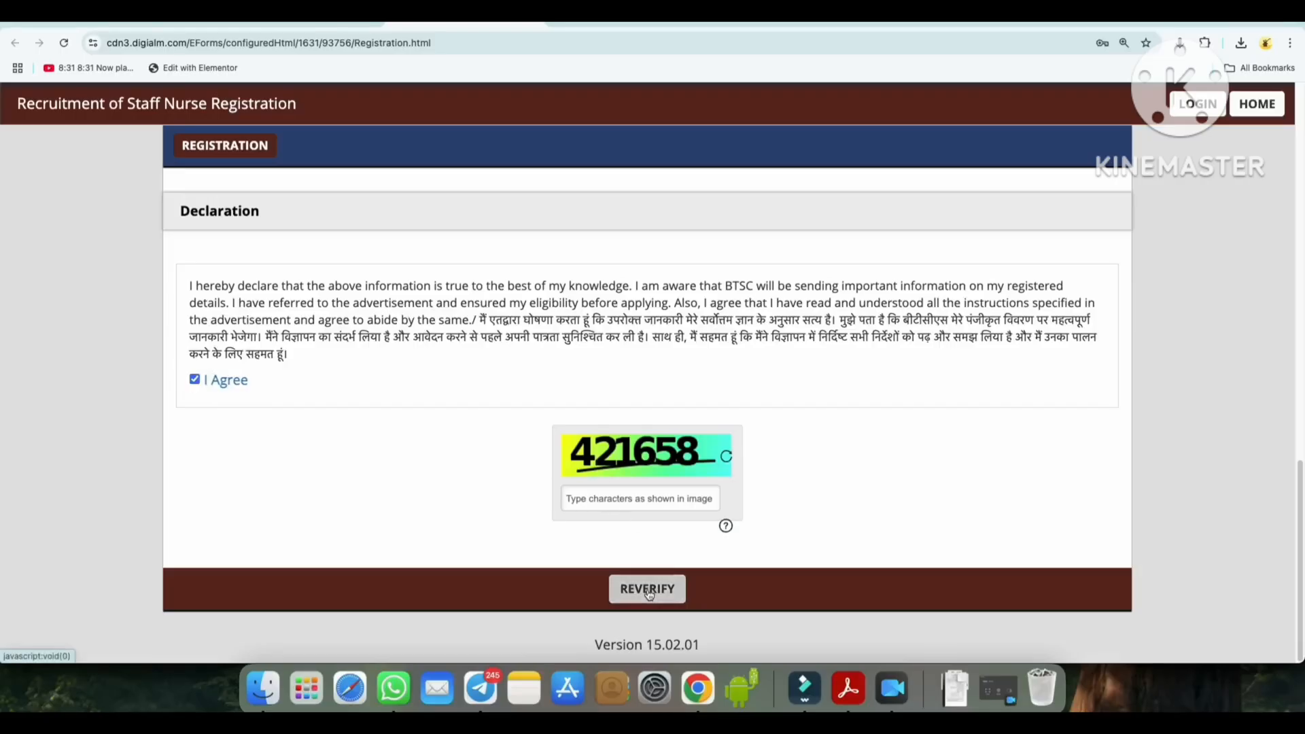
pyautogui.scroll(-5, 646, 309)
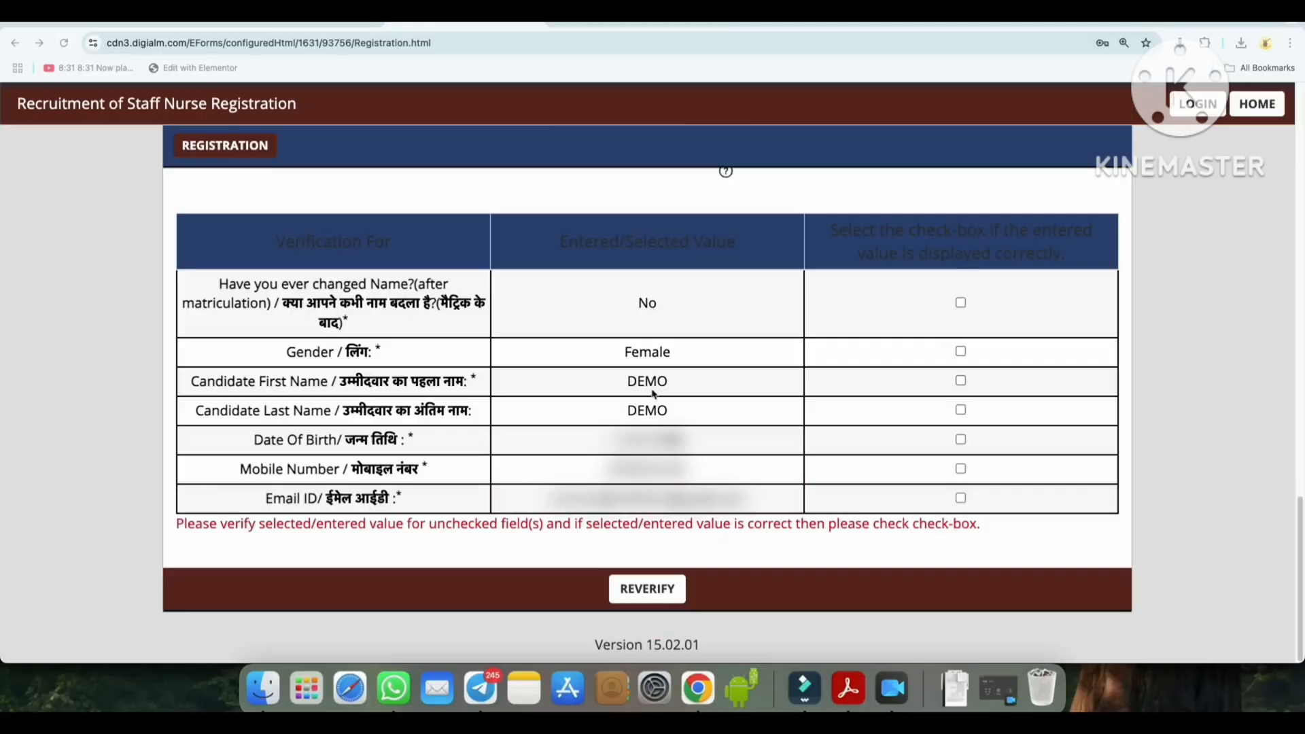
# Mark all seven entered values in the verification table as correct, from the name-change answer to the email ID.
pyautogui.click(961, 302)
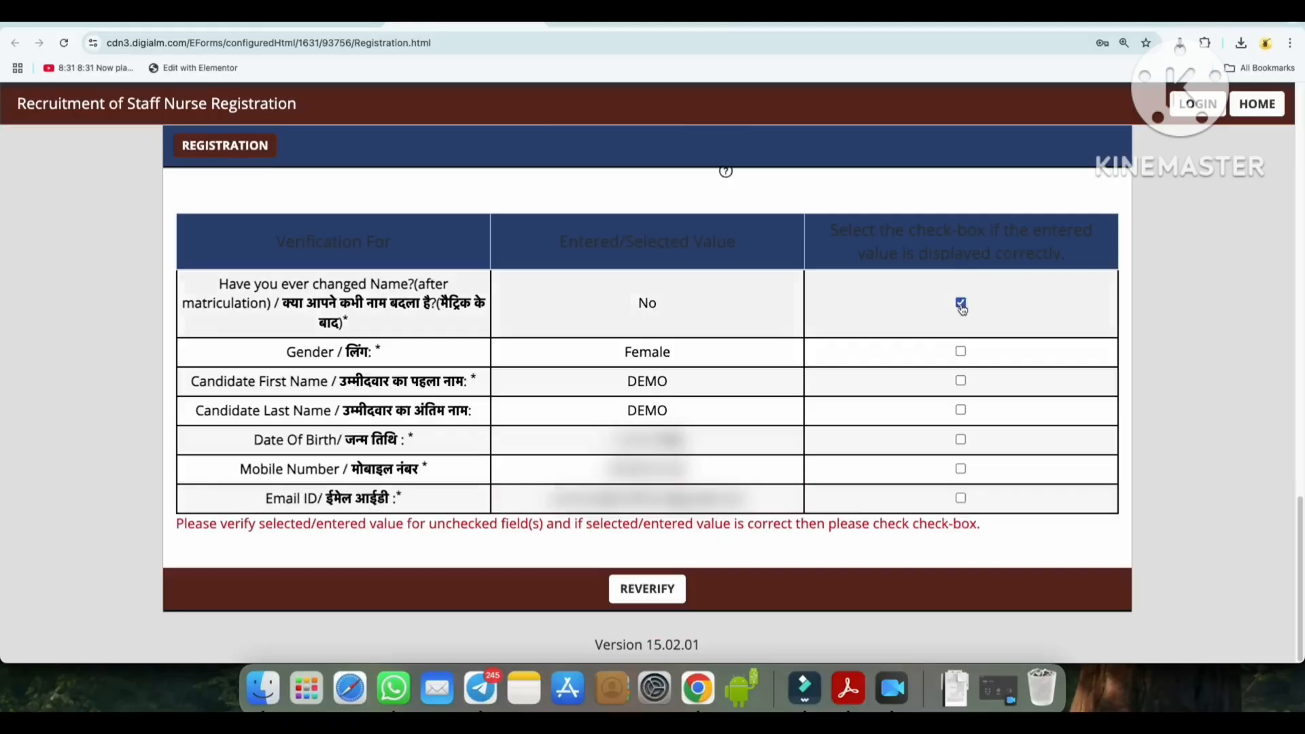
pyautogui.click(961, 351)
pyautogui.click(960, 381)
pyautogui.click(961, 410)
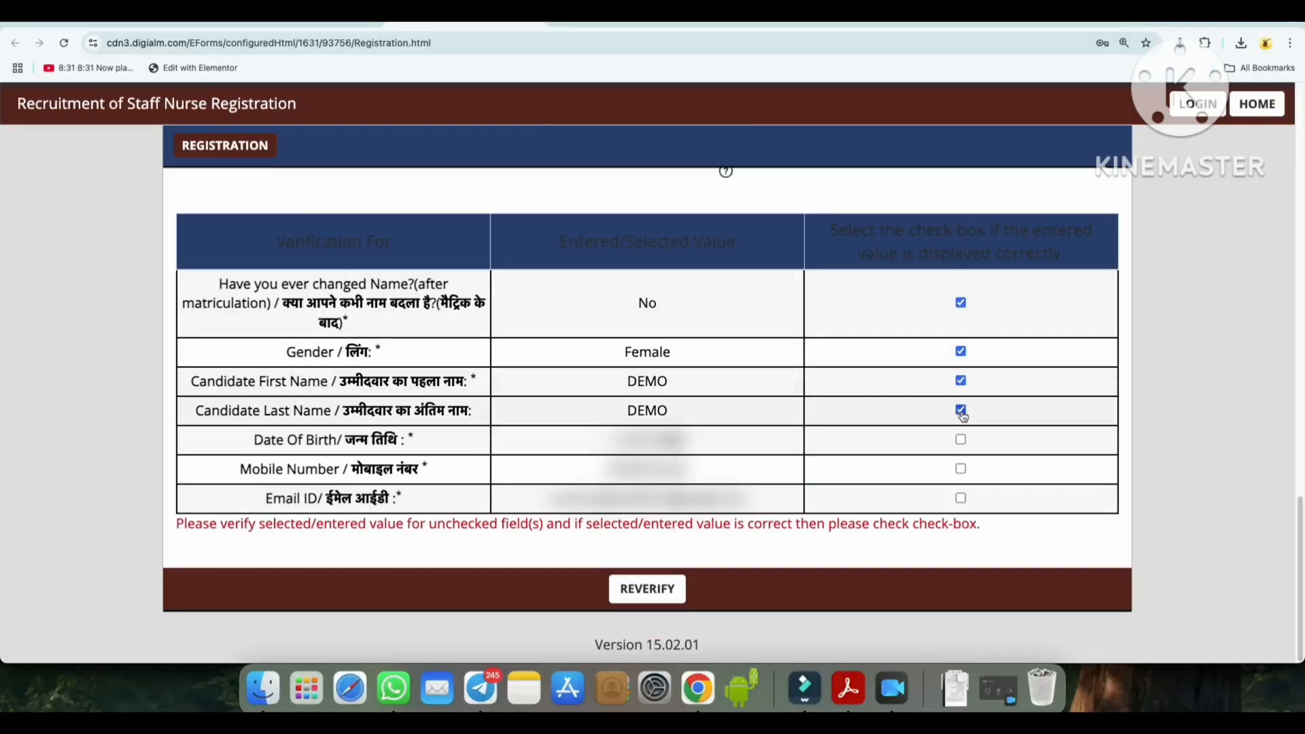
pyautogui.click(960, 440)
pyautogui.click(961, 469)
pyautogui.click(961, 498)
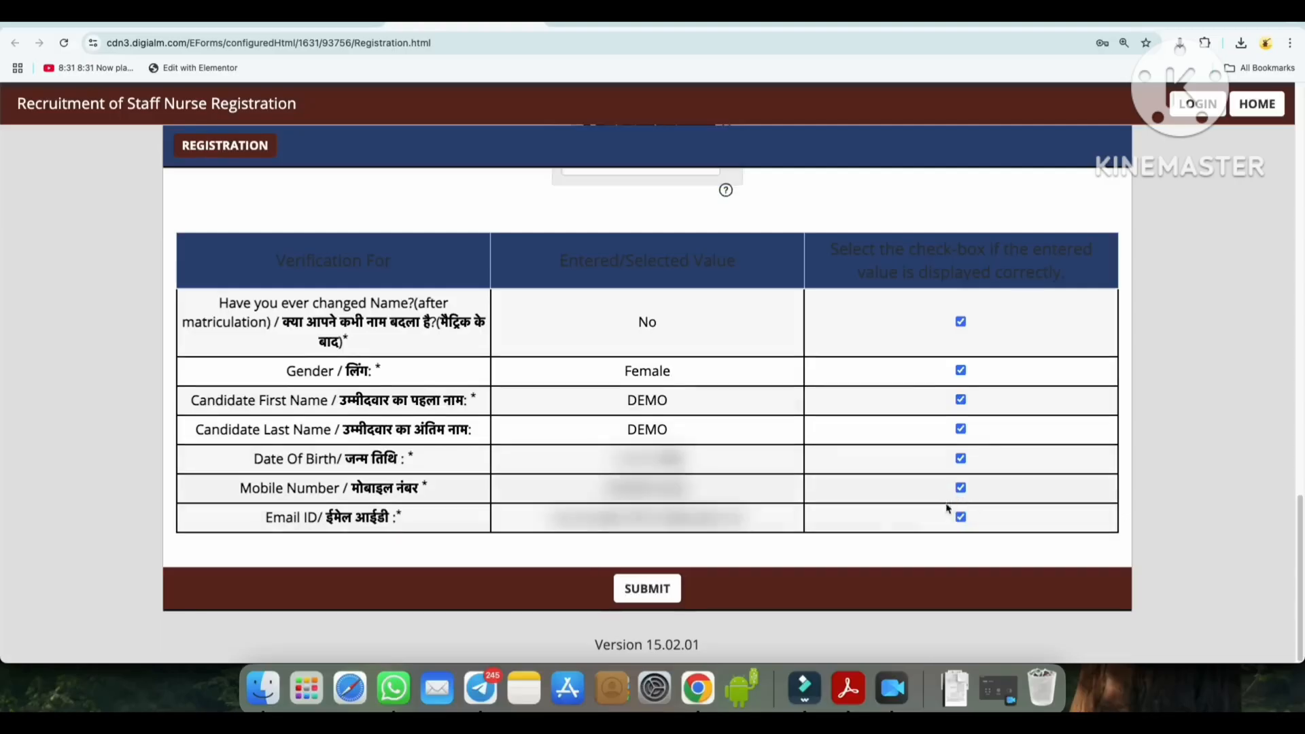
# Submit the registration and go on to the Staff Nurse application form.
pyautogui.click(656, 590)
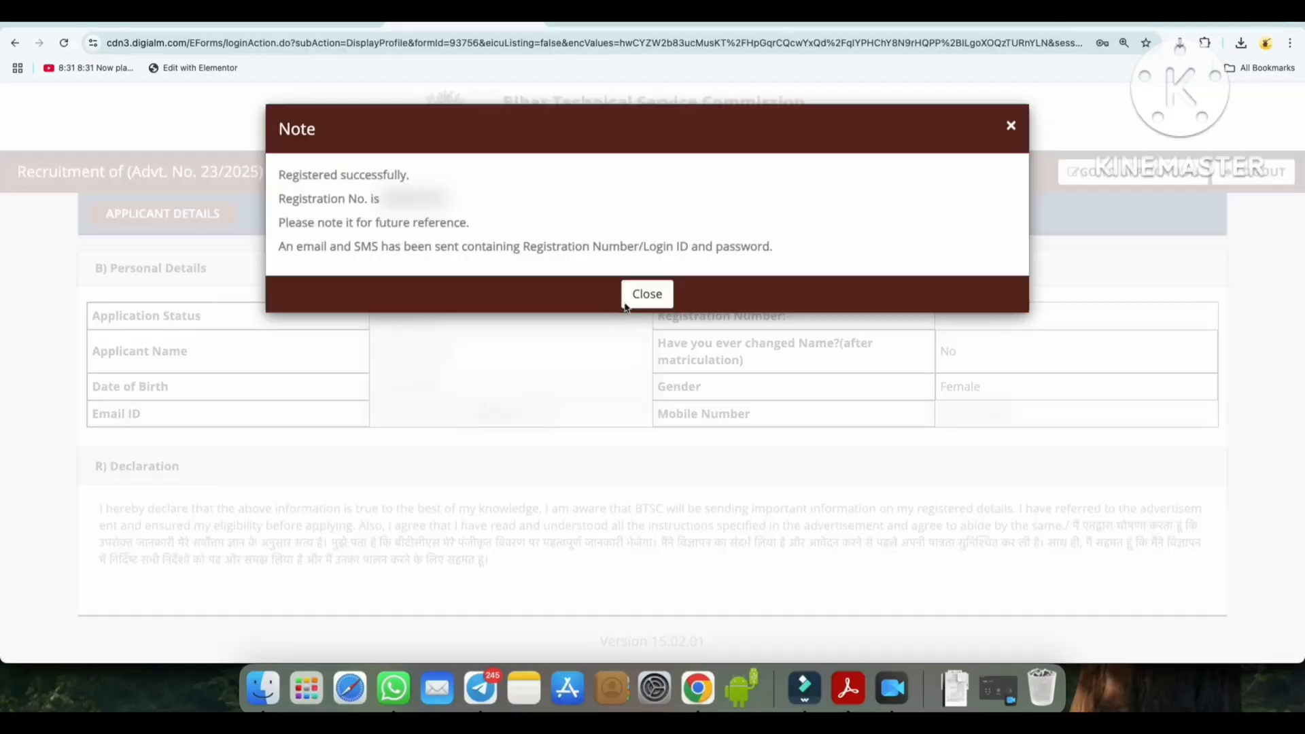
pyautogui.click(626, 304)
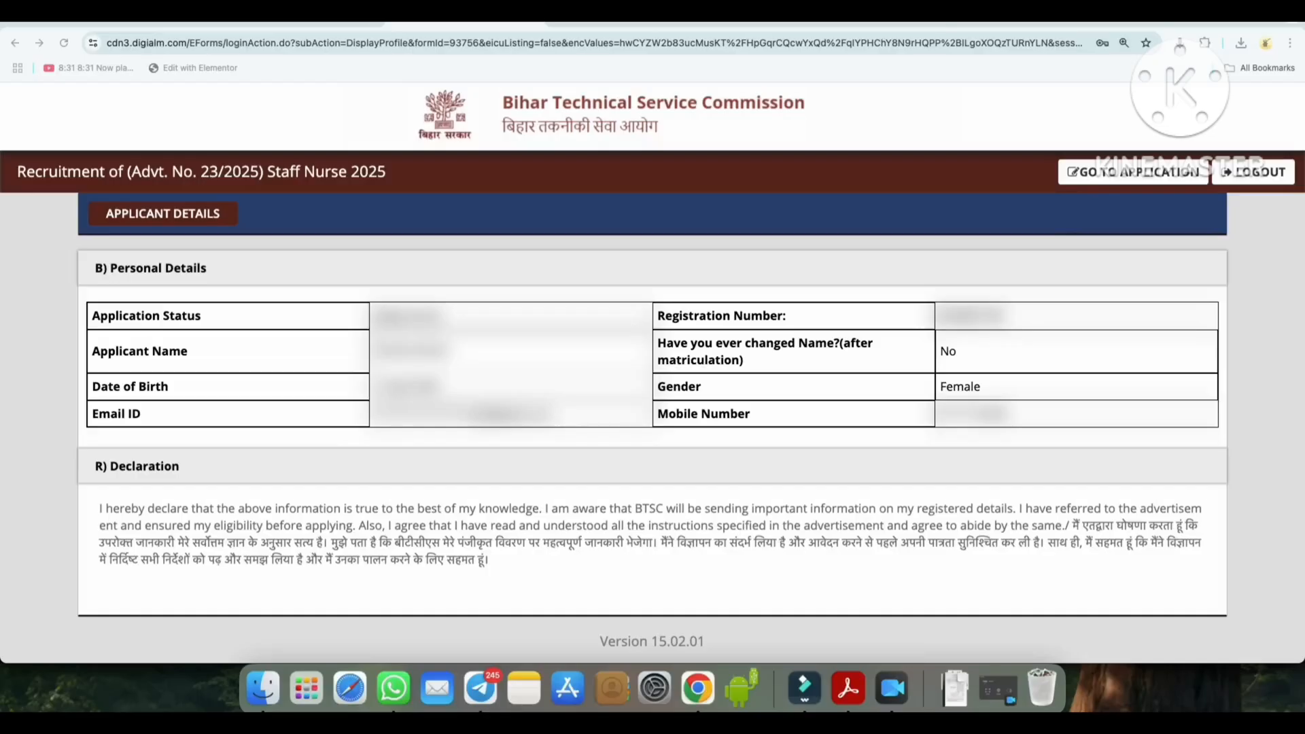
pyautogui.click(1133, 172)
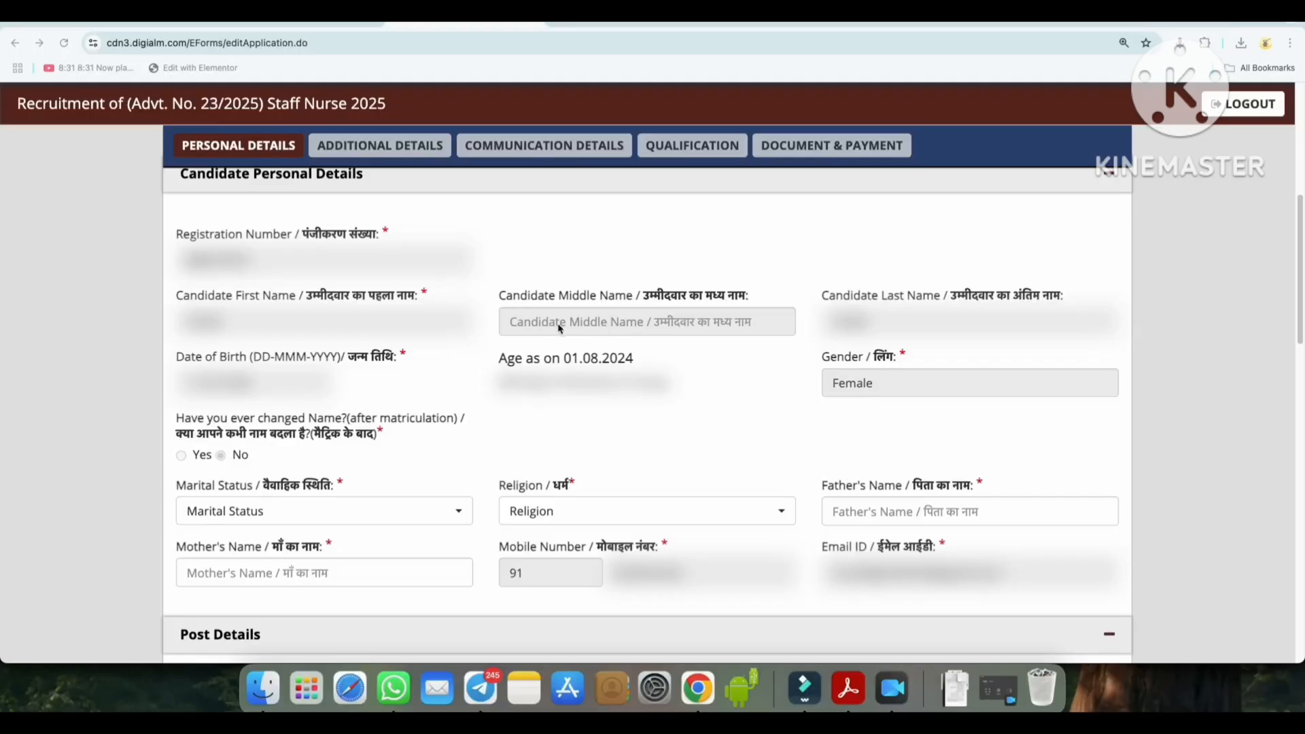
# Set the candidate's marital status to Unmarried and religion to Hindu in the personal details.
pyautogui.scroll(-3, 650, 463)
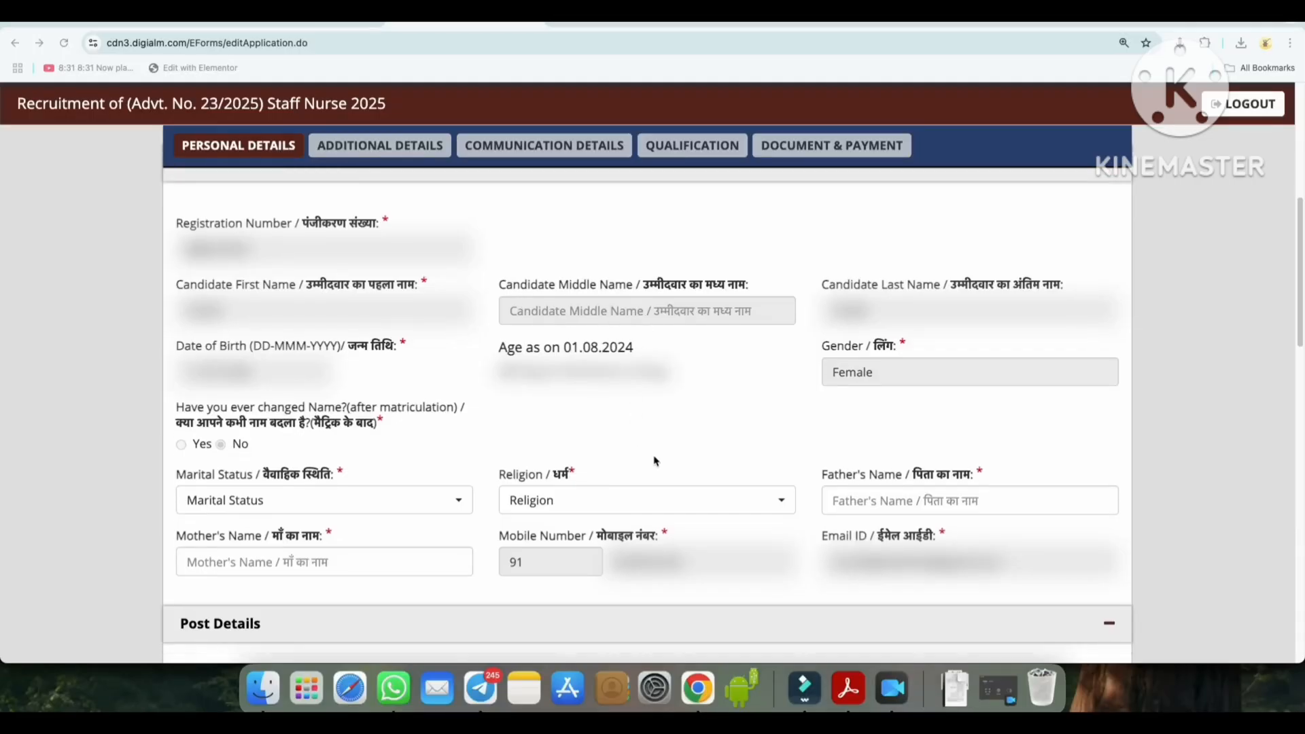
pyautogui.click(308, 401)
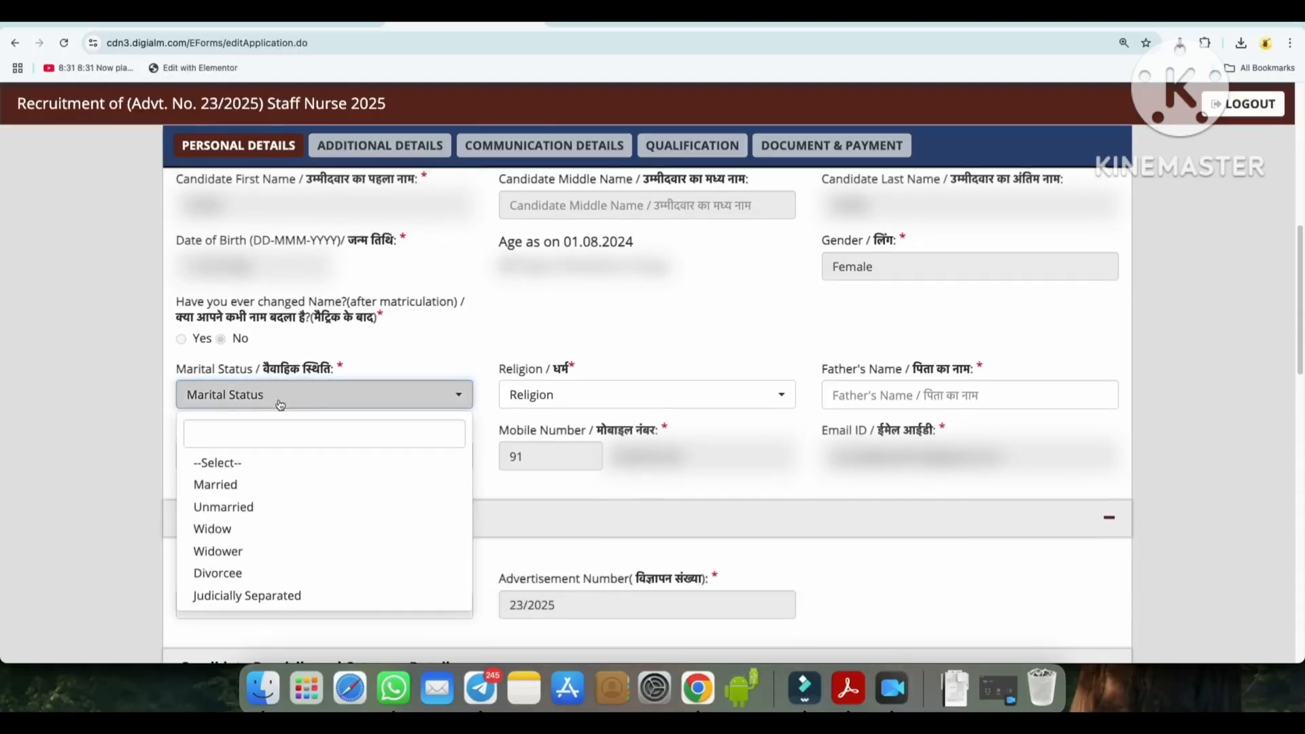
pyautogui.click(253, 503)
pyautogui.click(553, 395)
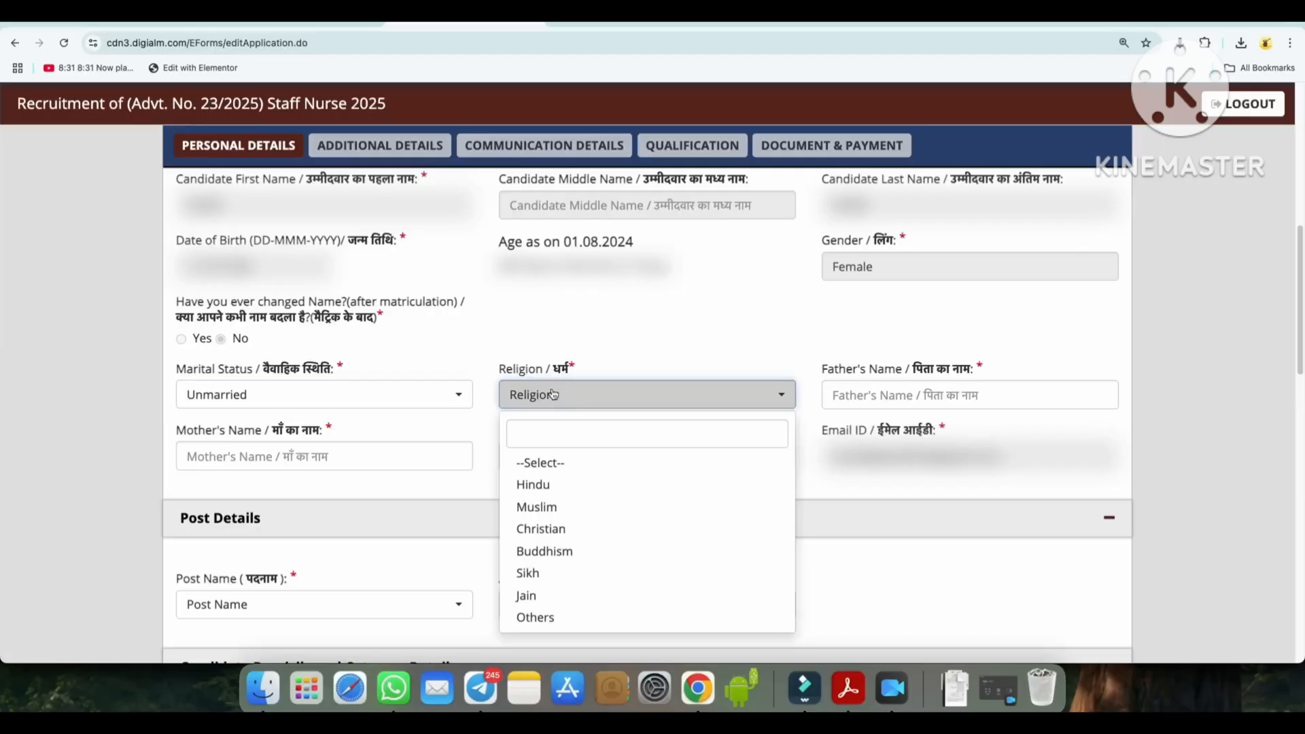
pyautogui.click(553, 484)
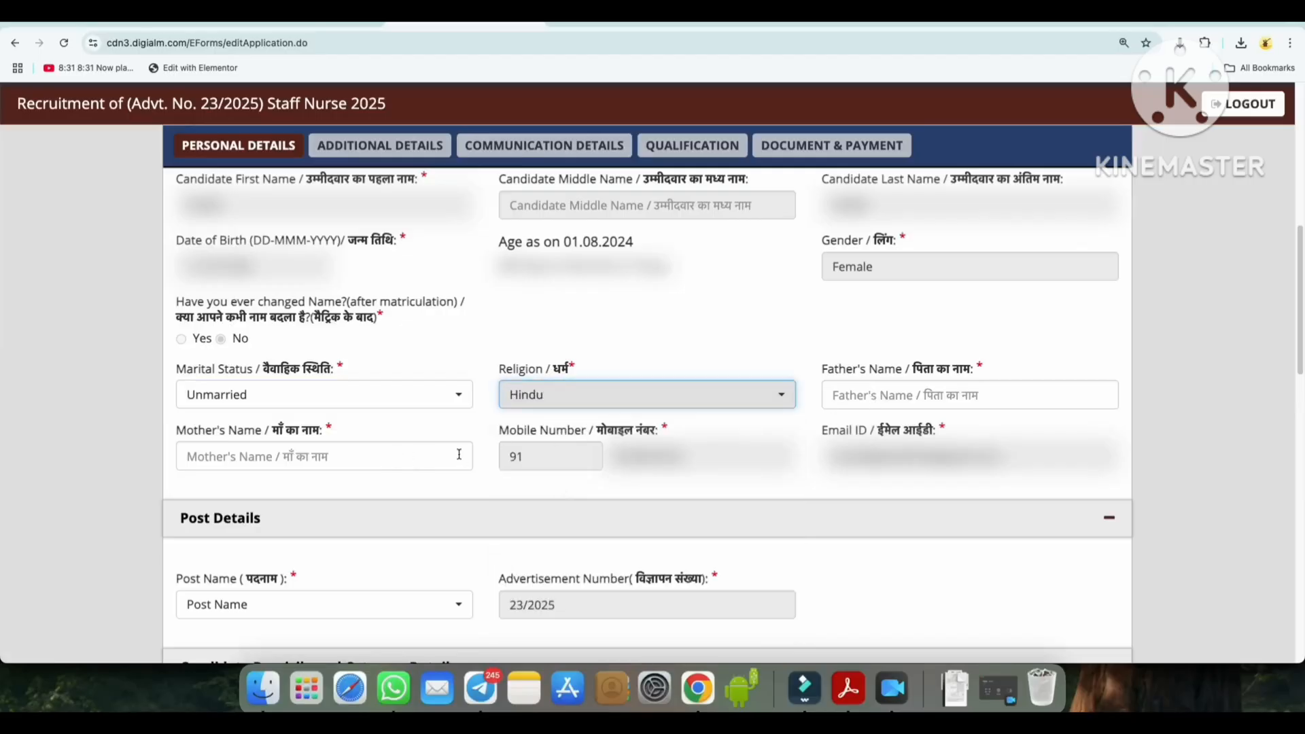
# Choose Staff Nurse/स्टाफ नर्स as the post name in the post details.
pyautogui.scroll(-3, 460, 454)
pyautogui.click(217, 453)
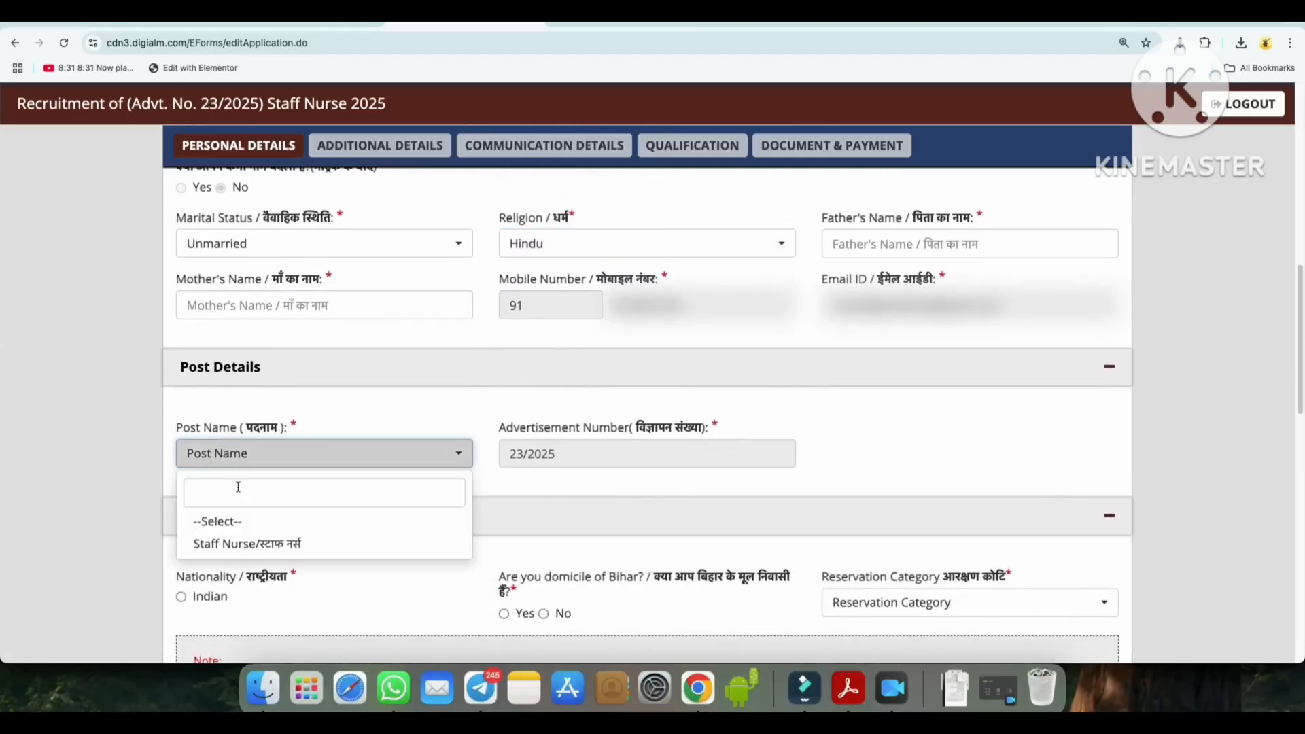
pyautogui.click(235, 544)
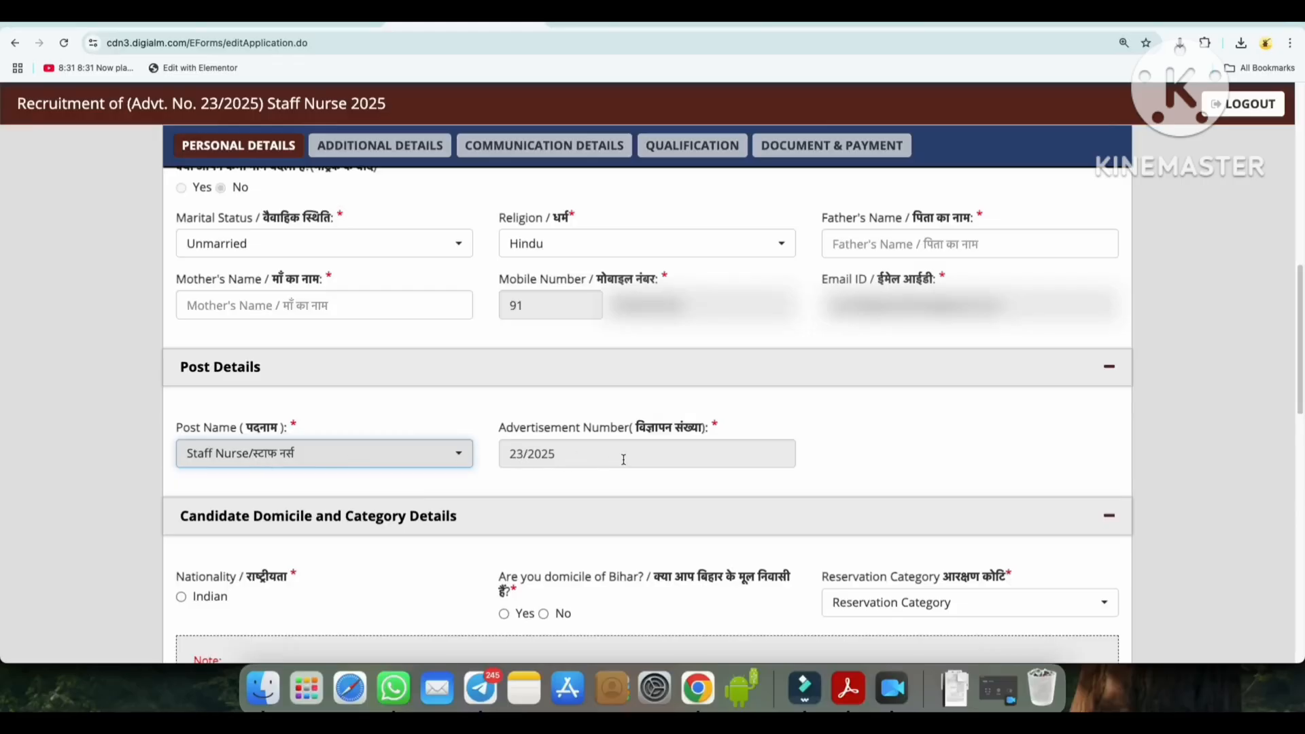
# Set the candidate's nationality to Indian and answer Yes to the Bihar domicile question.
pyautogui.scroll(-3, 720, 475)
pyautogui.click(181, 431)
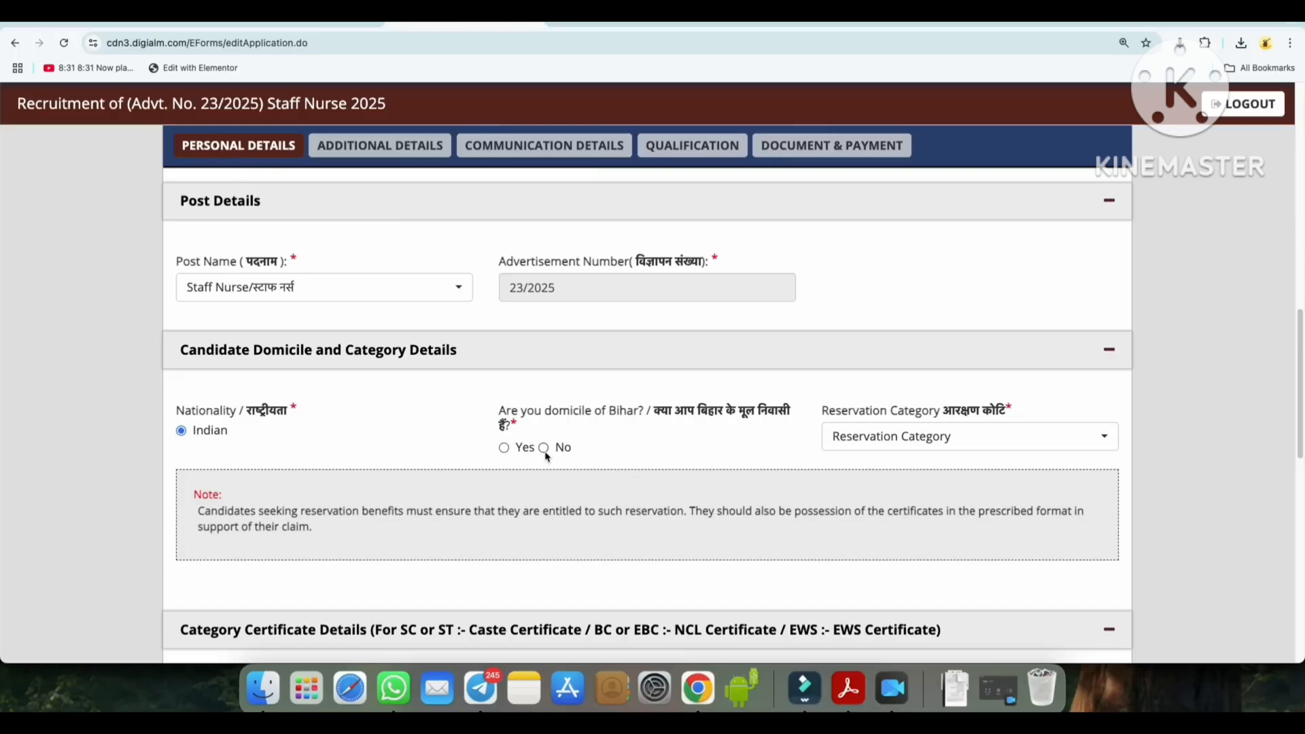
pyautogui.click(505, 448)
# Choose Extreme Backward Class (EBC) as the reservation category and Korku / कोरकू as the caste.
pyautogui.click(856, 445)
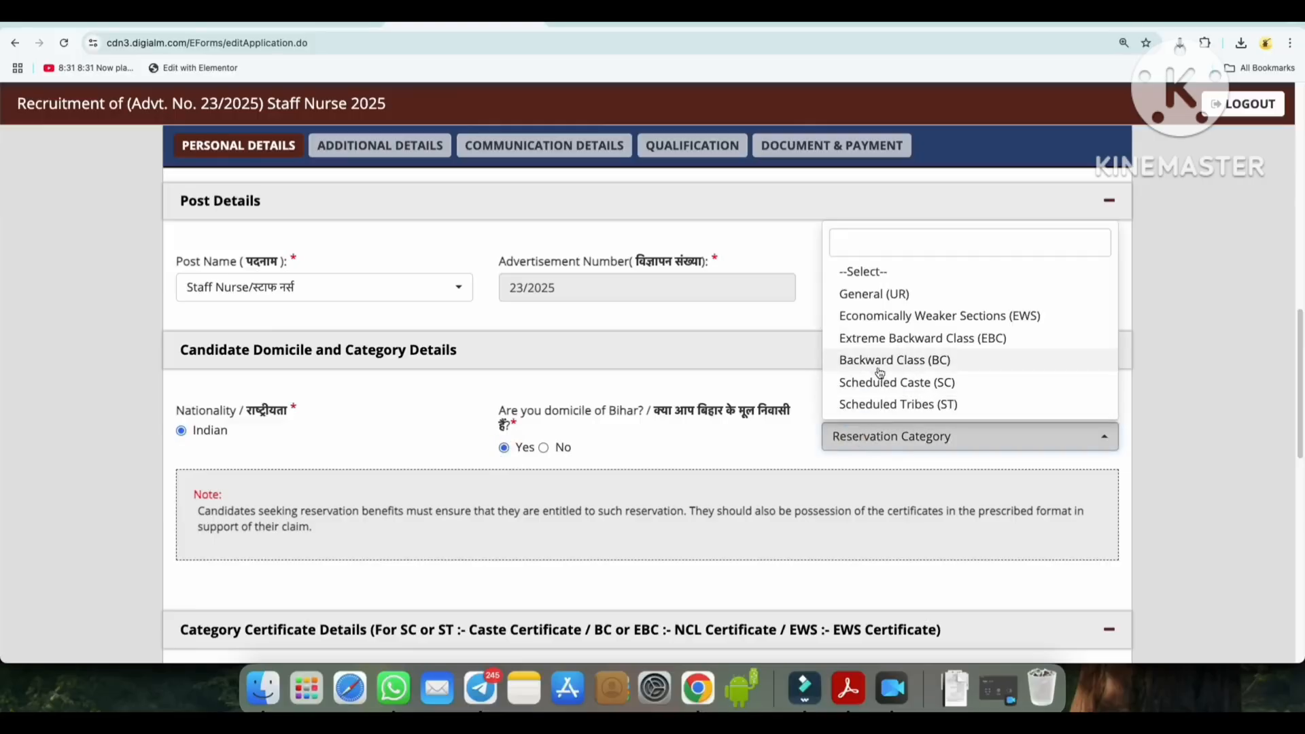
pyautogui.click(901, 343)
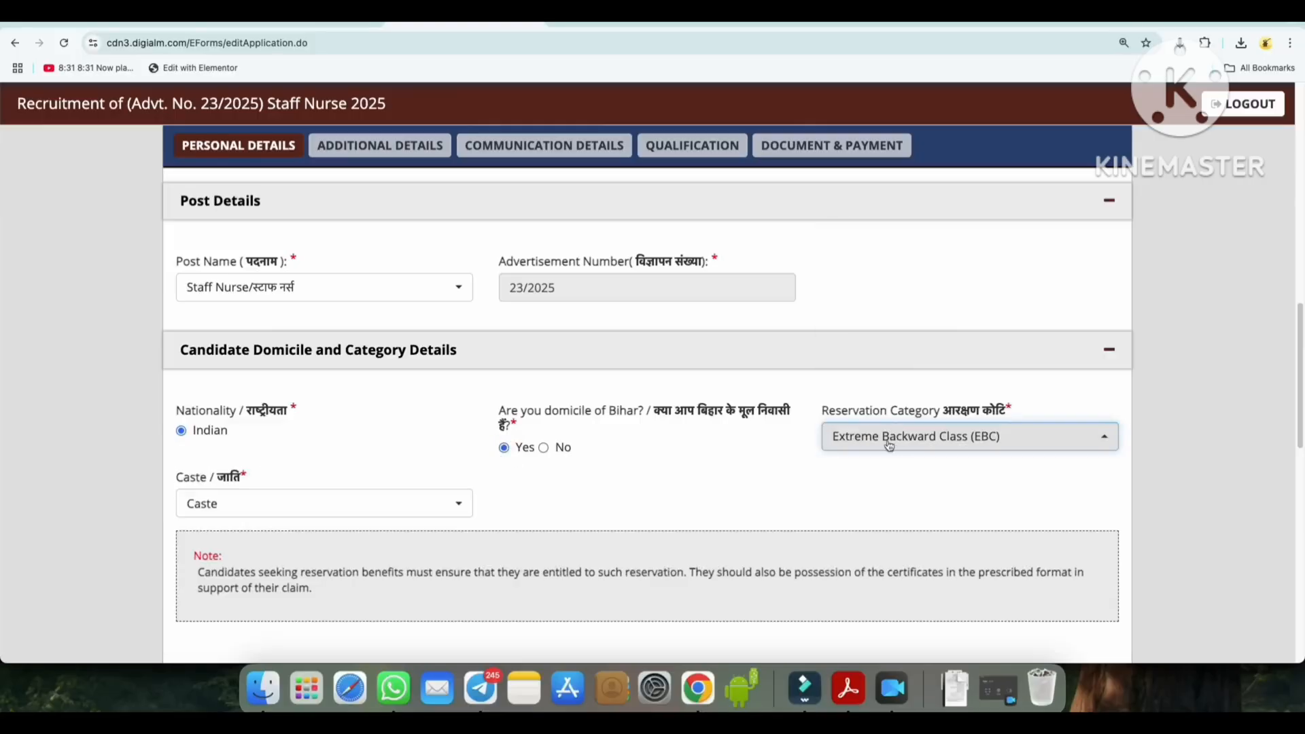
pyautogui.click(306, 501)
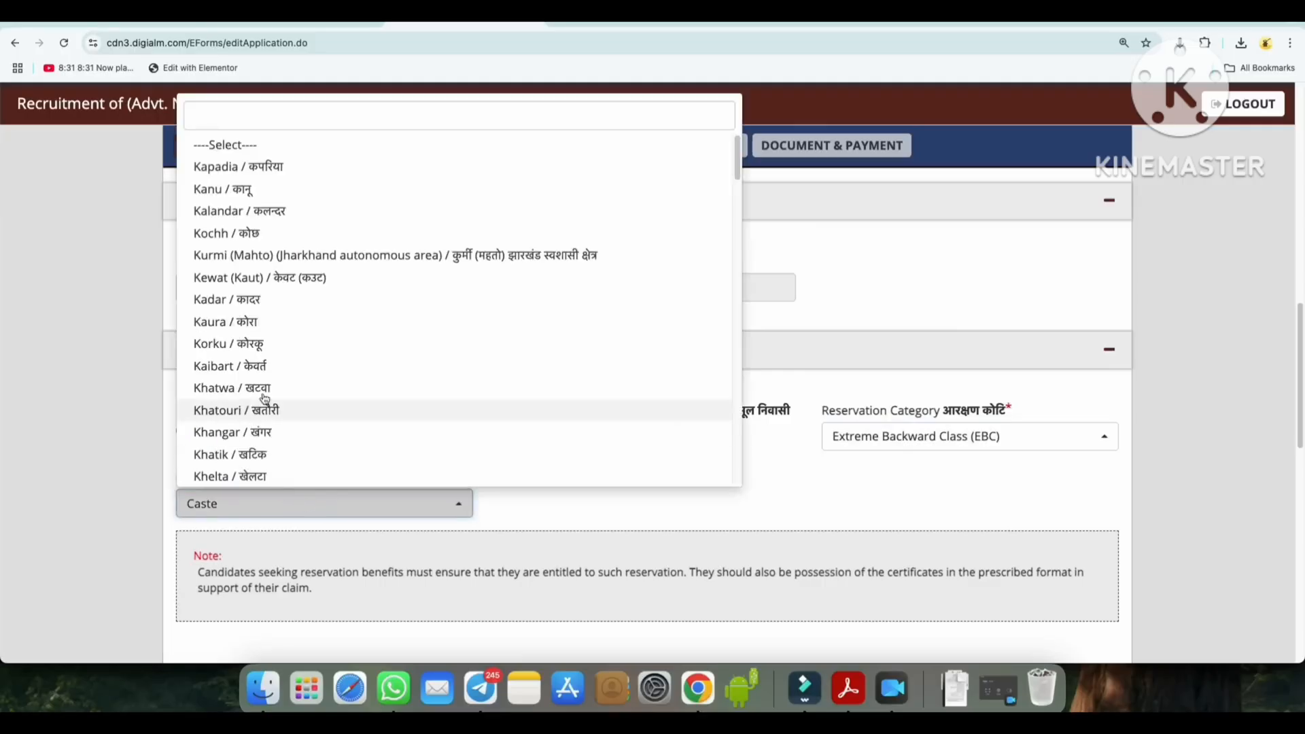
pyautogui.click(254, 339)
# Review the fields required in the category certificate and domicile certificate sections.
pyautogui.scroll(-2, 658, 474)
pyautogui.scroll(-2, 658, 474)
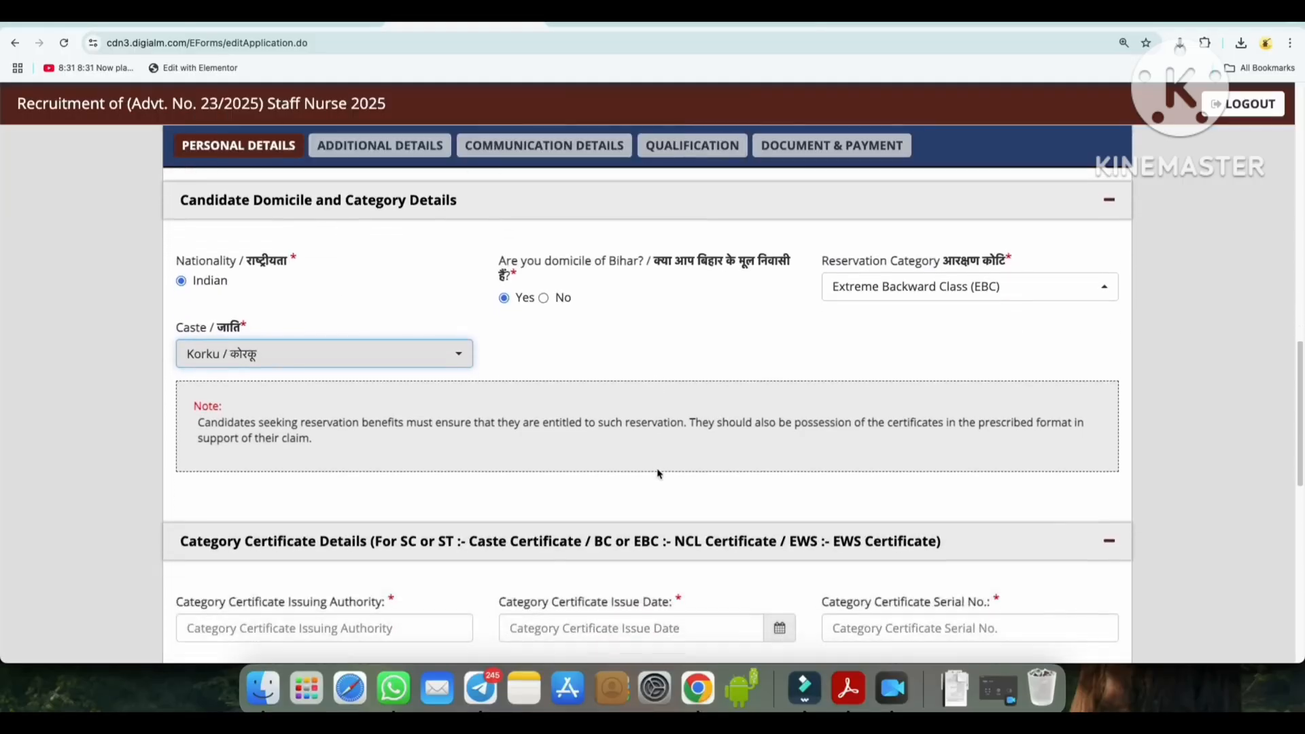
pyautogui.scroll(-4, 627, 442)
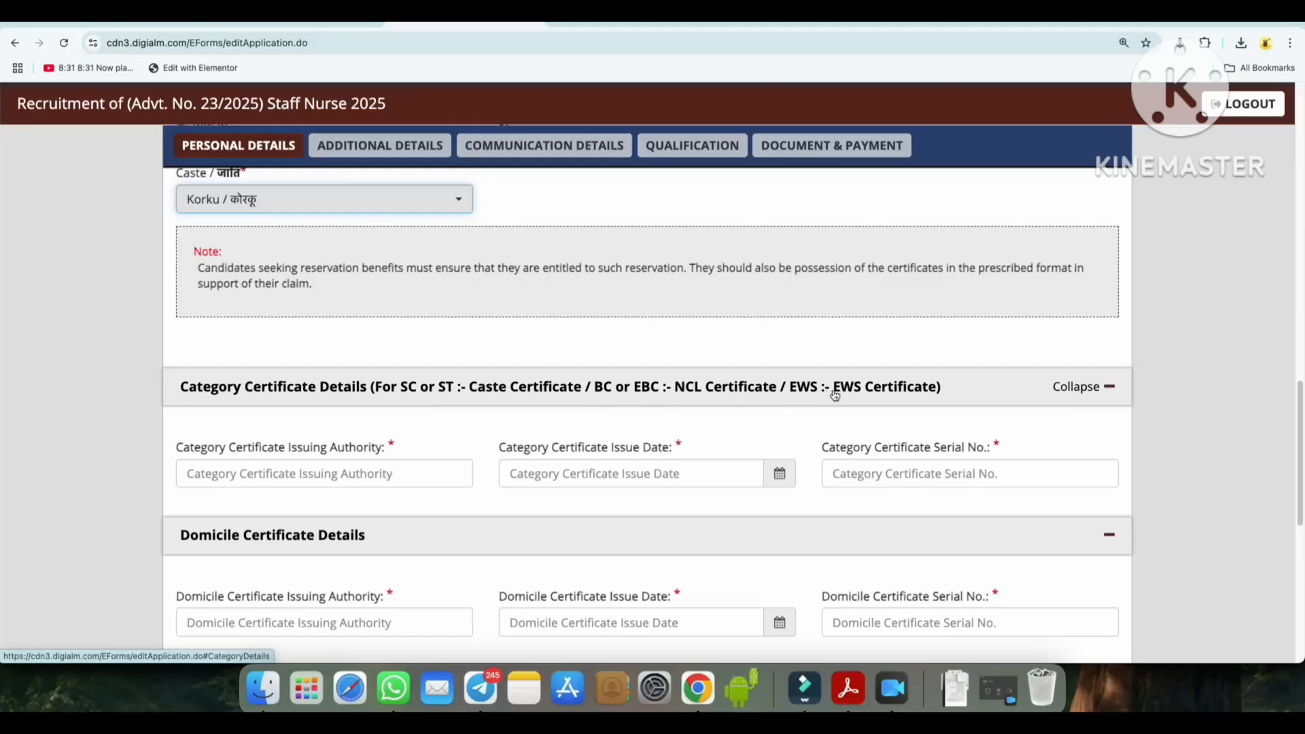
pyautogui.scroll(-1, 717, 446)
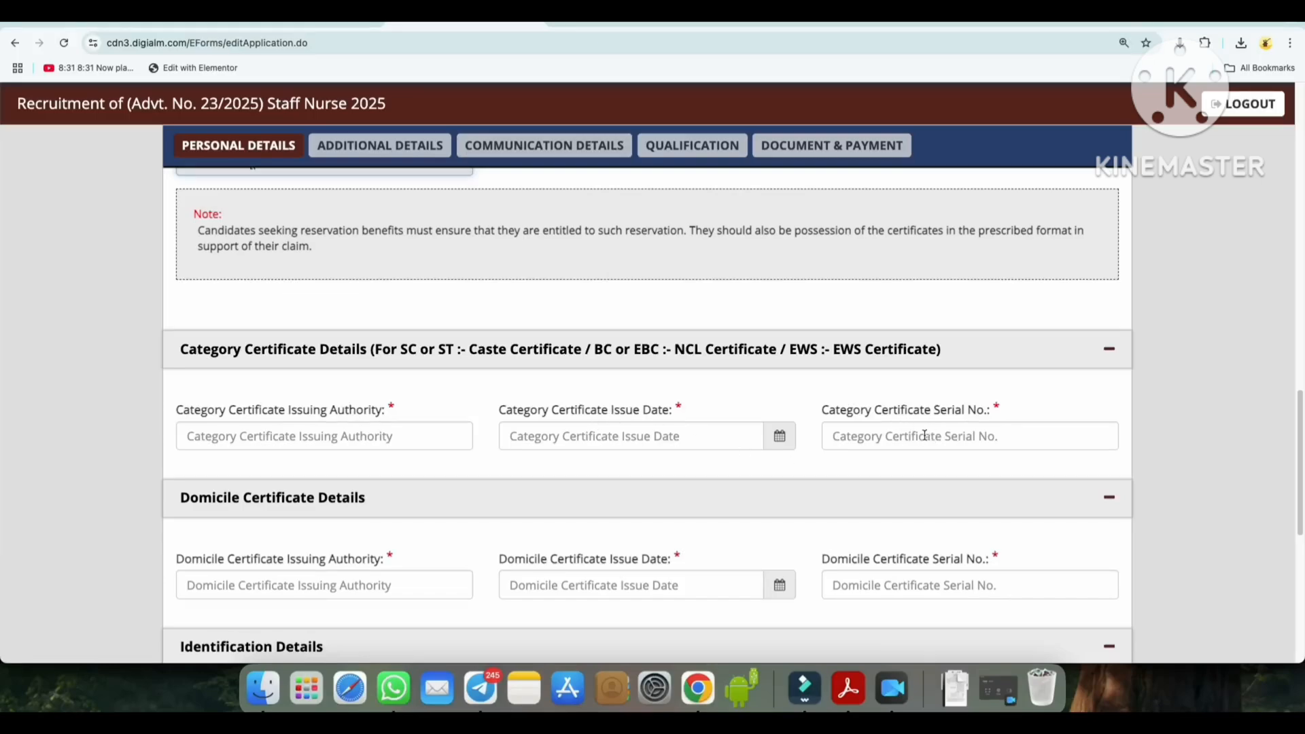
pyautogui.scroll(-2, 924, 435)
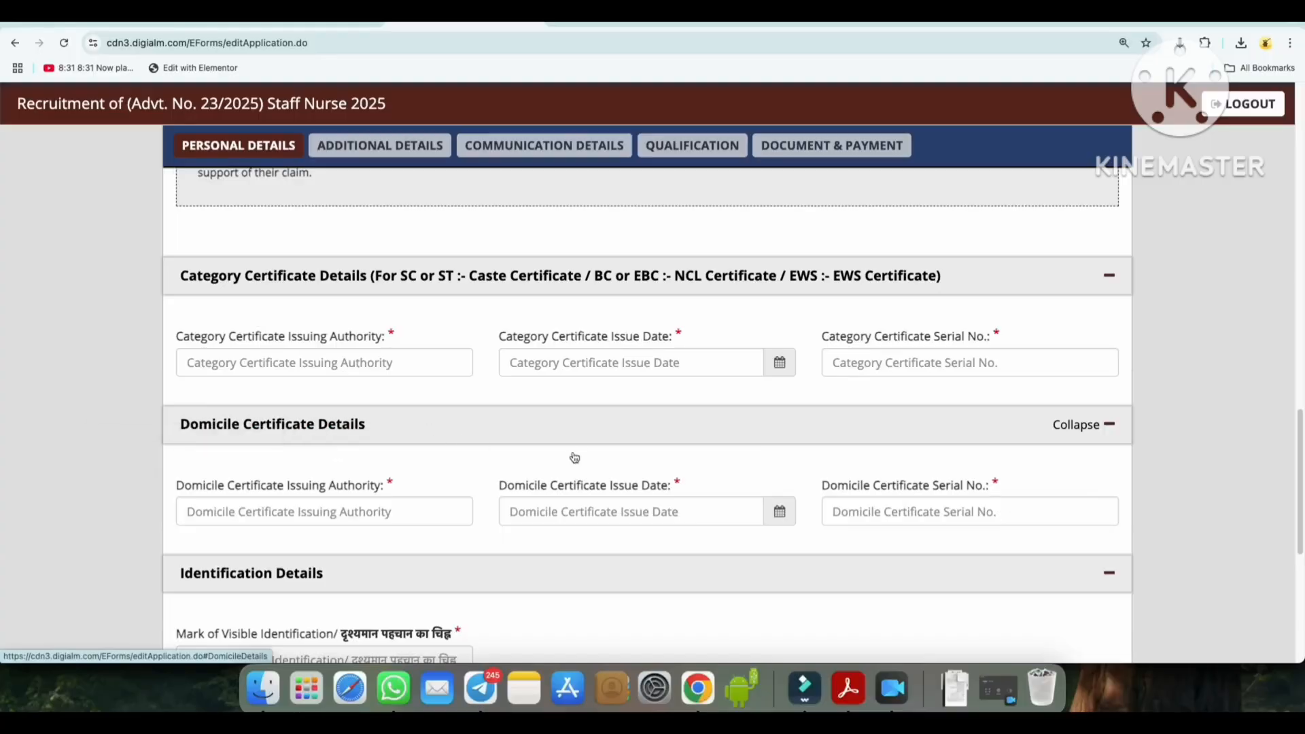
pyautogui.scroll(-1, 558, 465)
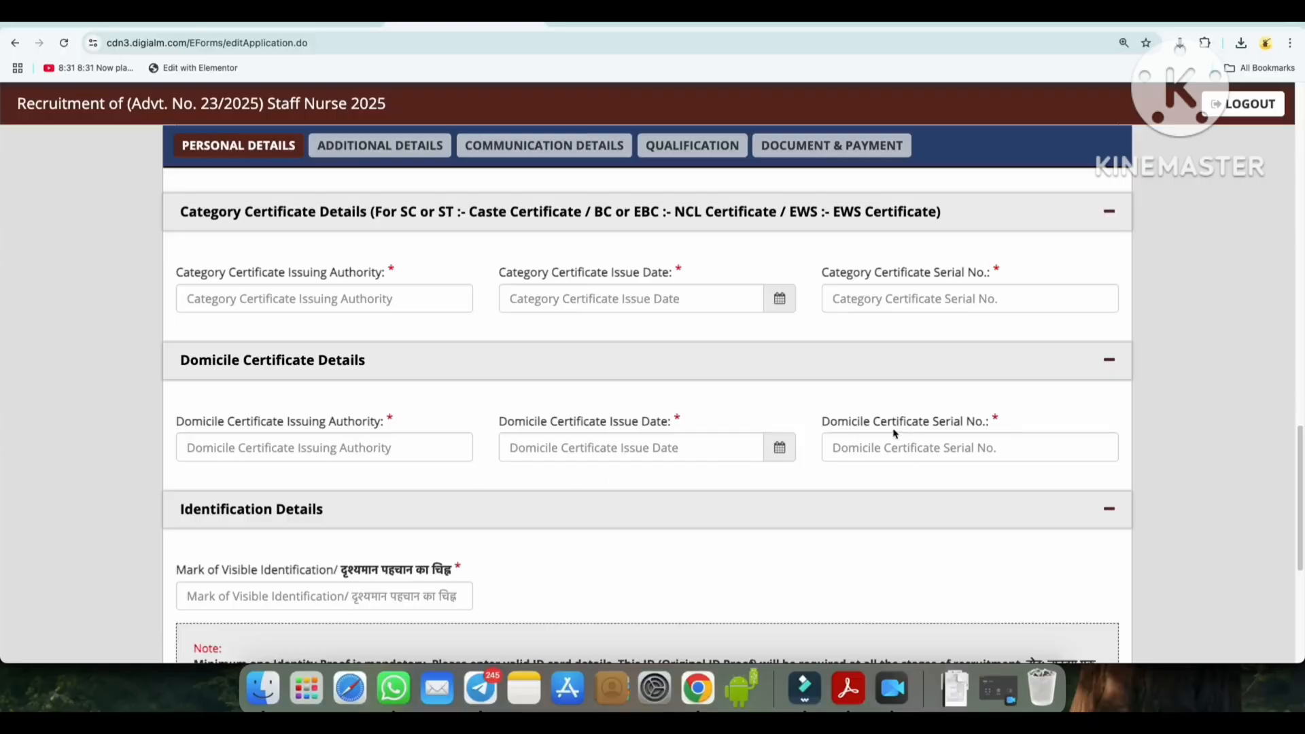
pyautogui.scroll(-3, 719, 563)
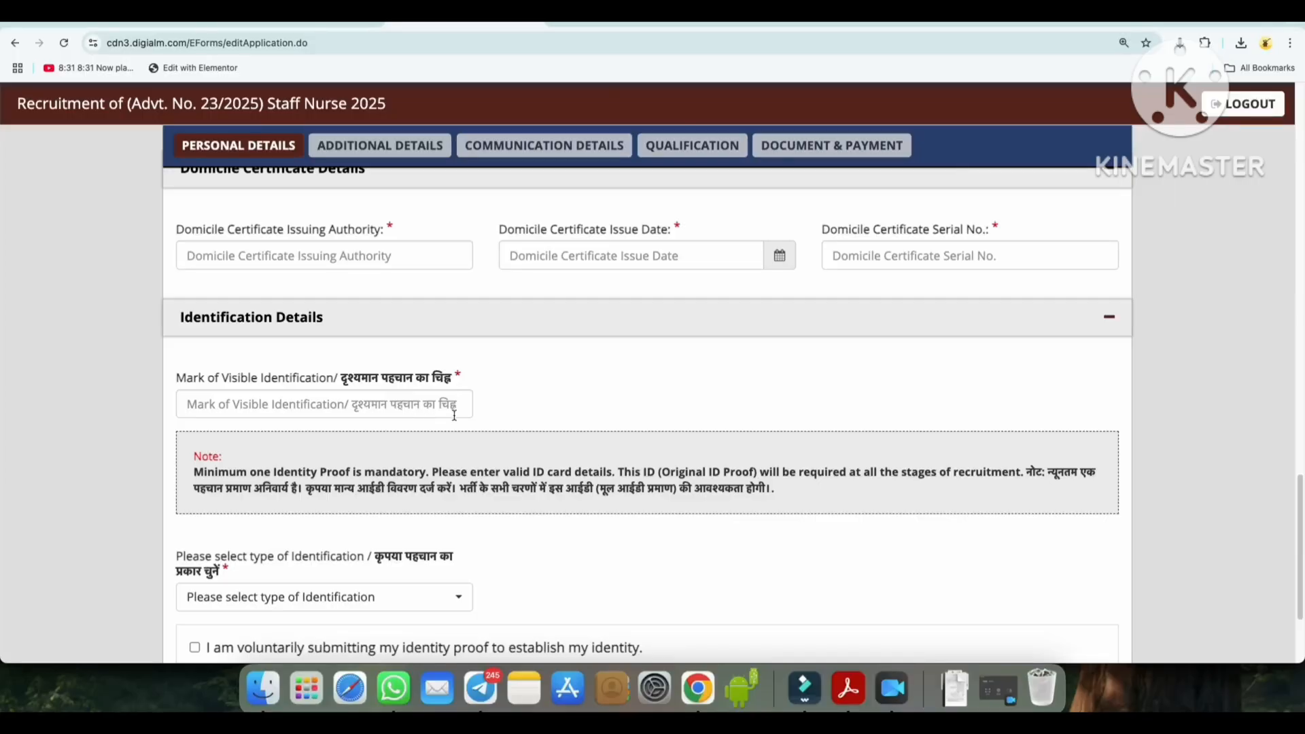
# Choose Pan Card as the type of identification in the identification details.
pyautogui.scroll(-2, 528, 535)
pyautogui.click(370, 533)
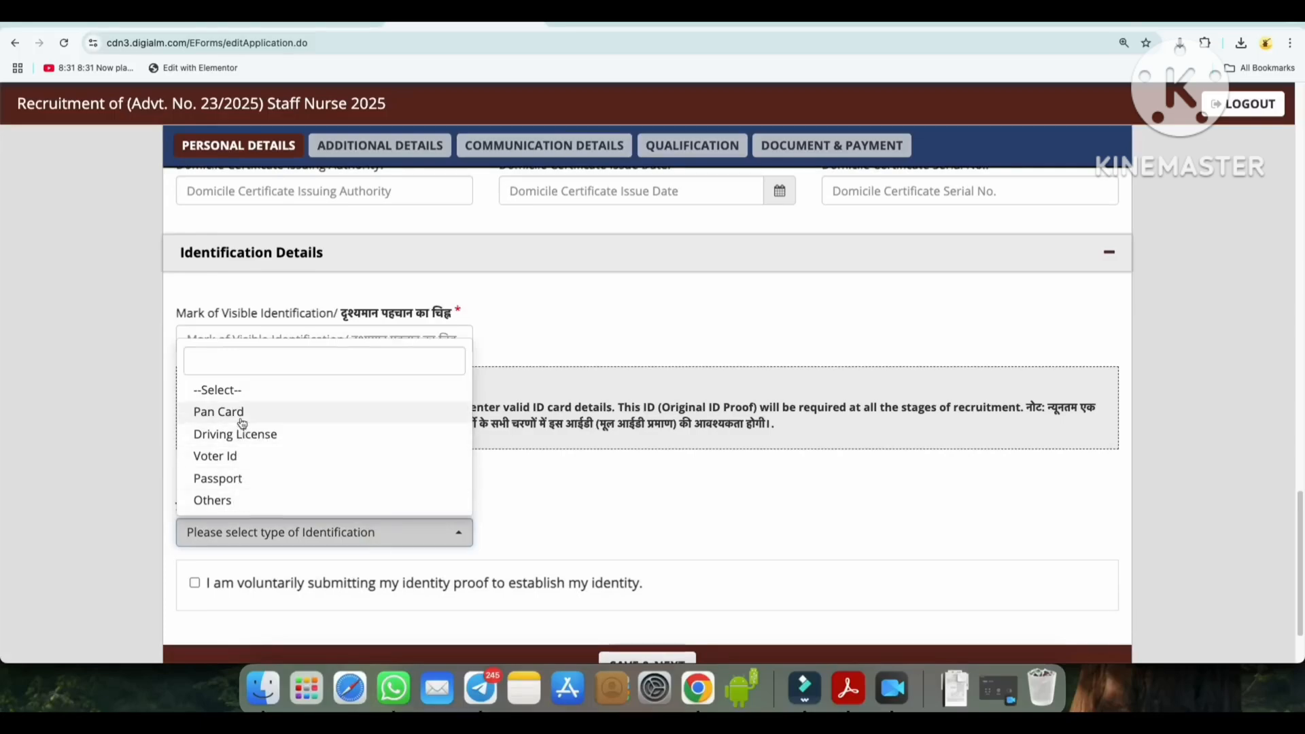
pyautogui.click(272, 414)
# Accept the declaration of voluntarily submitting identity proof, and save the personal details to continue to the additional details.
pyautogui.scroll(-3, 408, 509)
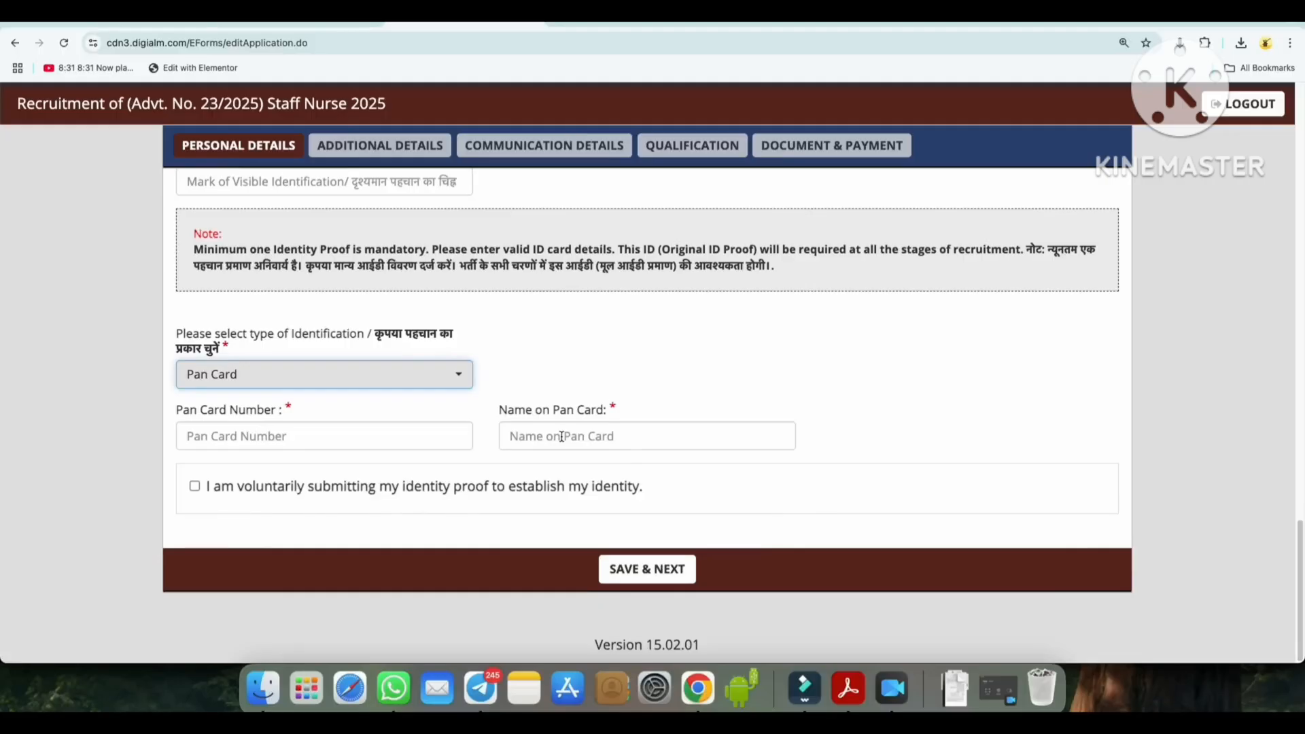
pyautogui.click(195, 487)
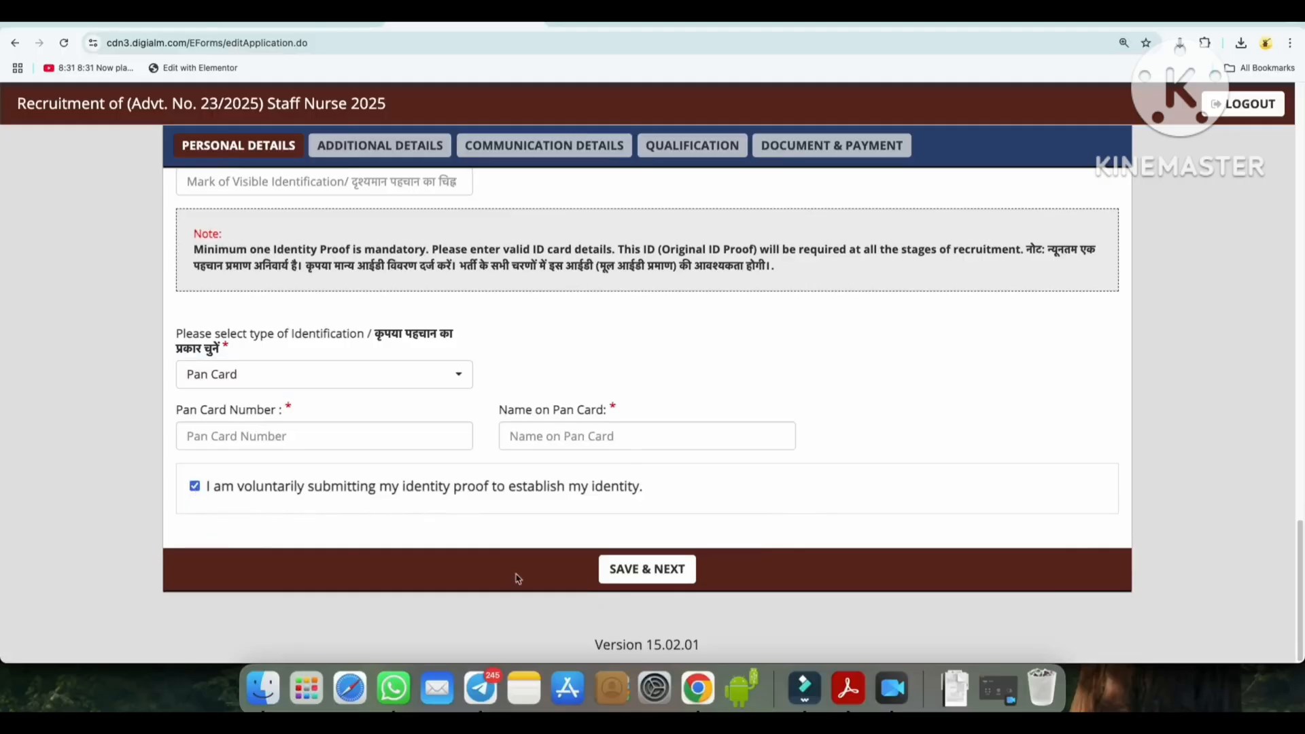
pyautogui.click(637, 572)
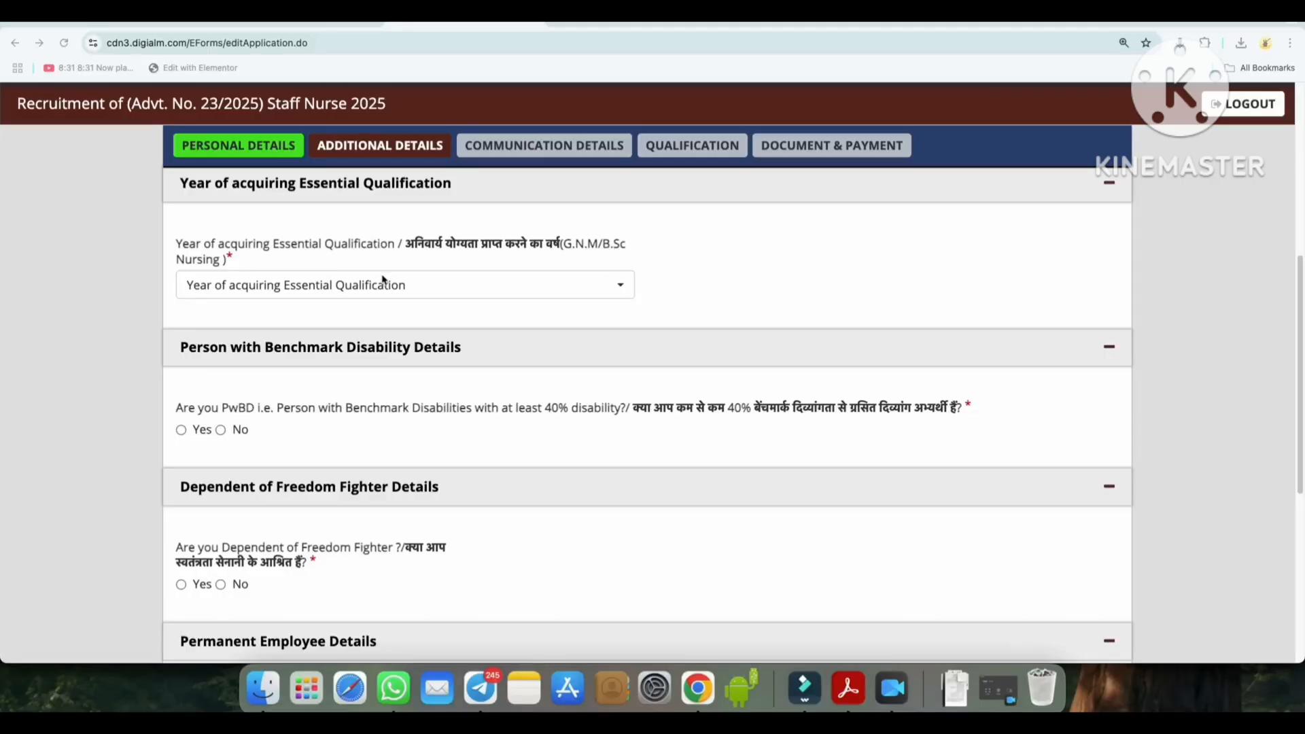
# Set the year of acquiring the essential qualification (G.N.M/B.Sc Nursing) to 2025.
pyautogui.click(431, 287)
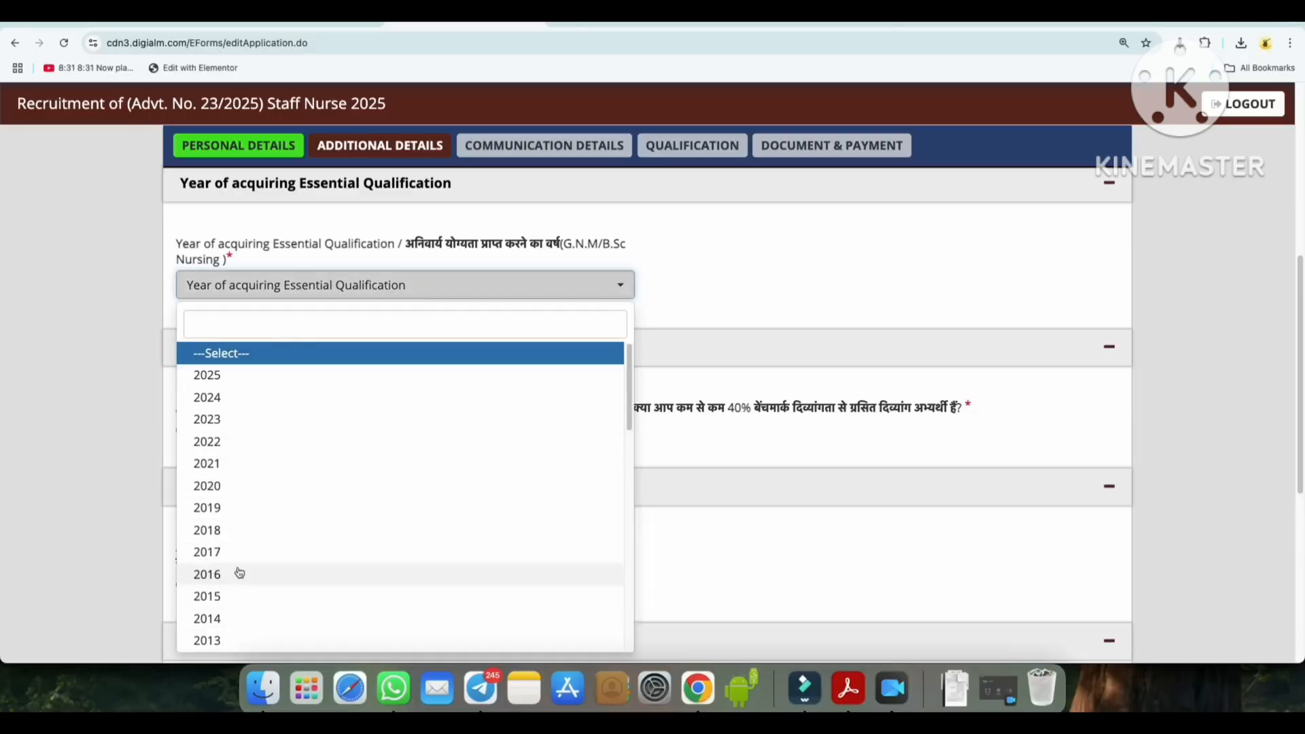
pyautogui.click(220, 403)
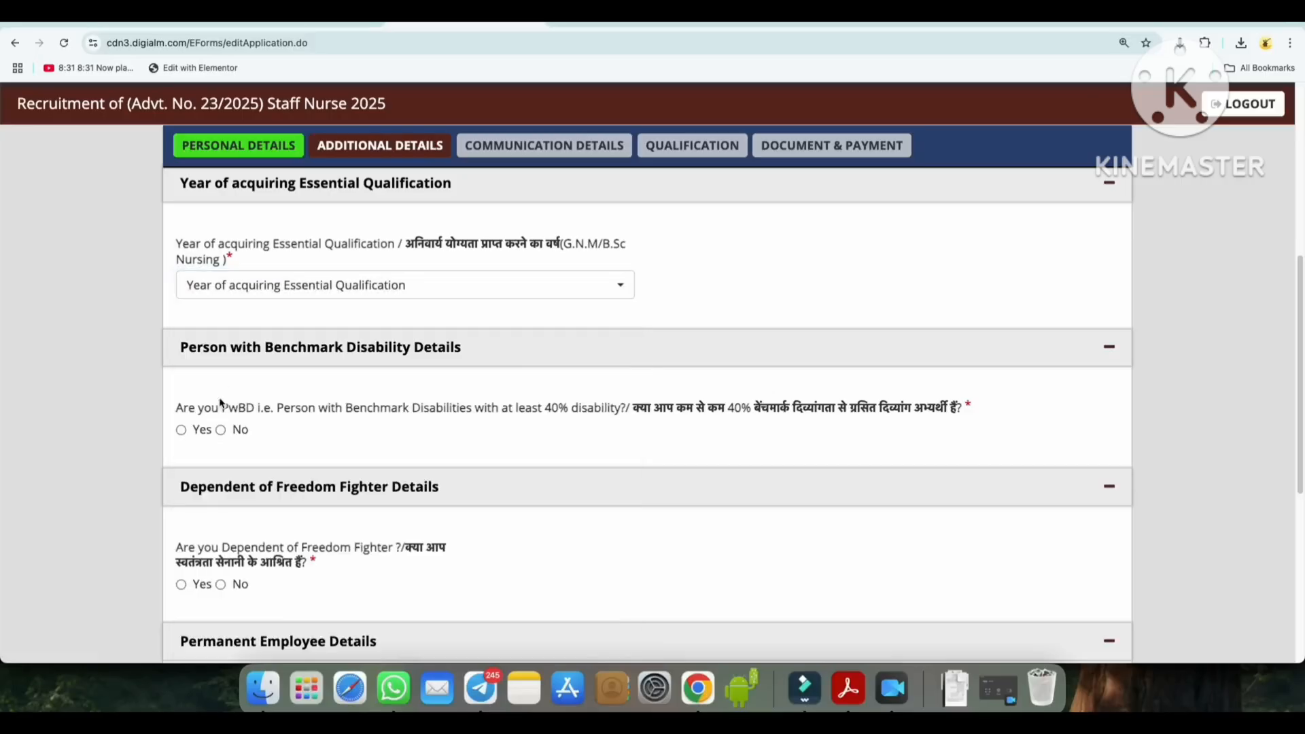
pyautogui.click(473, 300)
pyautogui.click(387, 374)
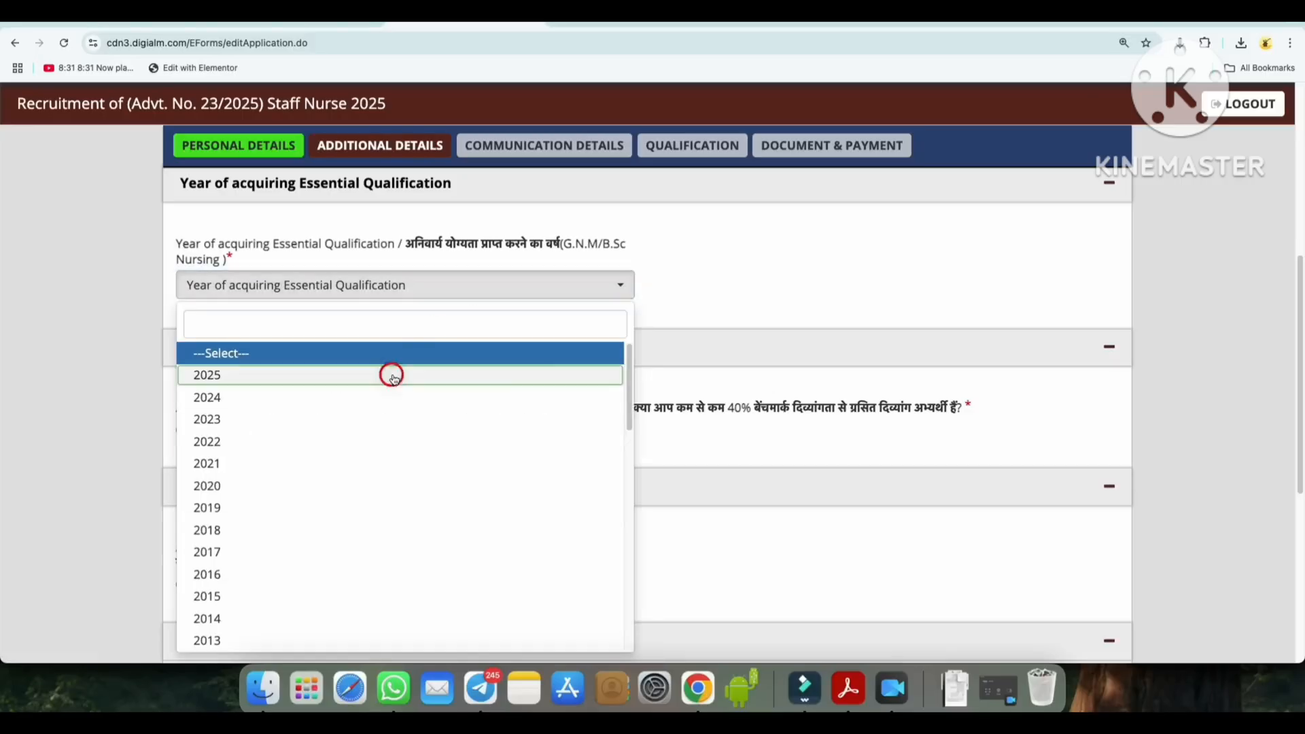
# Answer No to both the benchmark disability question and the dependent of freedom fighter question.
pyautogui.scroll(-1, 329, 378)
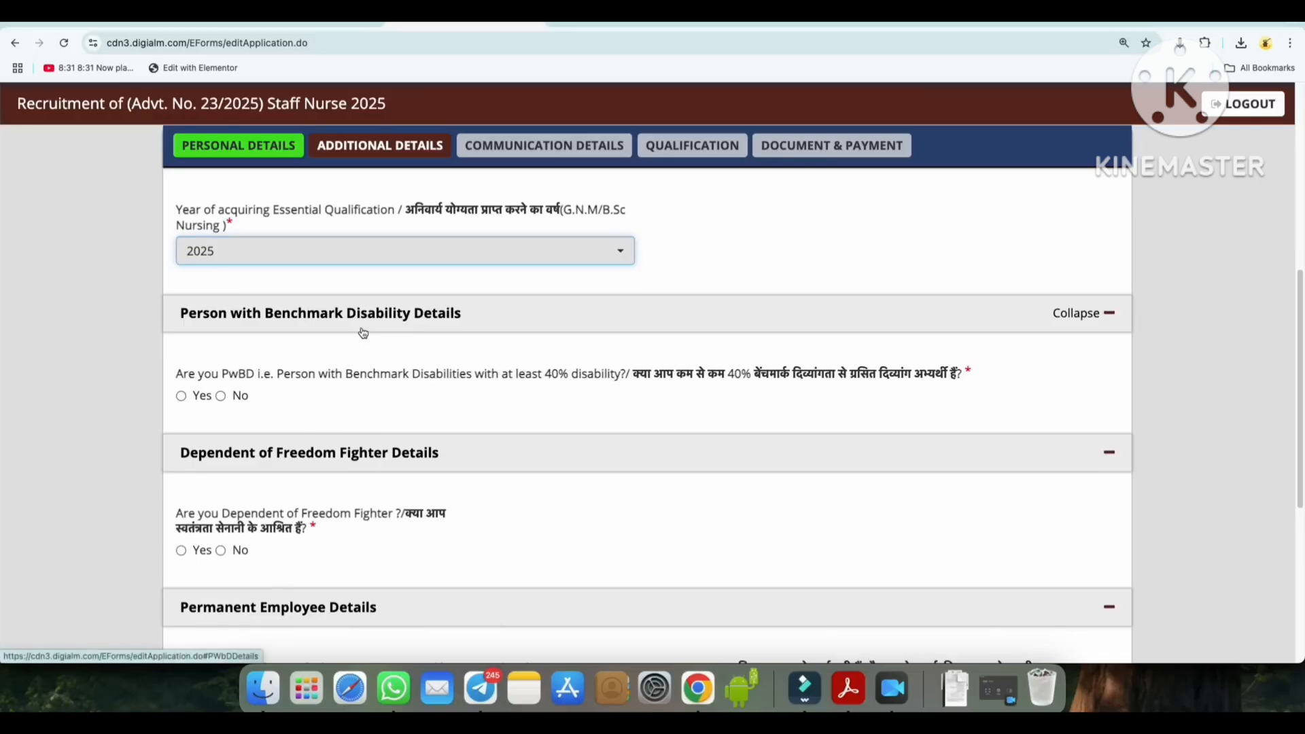
pyautogui.click(221, 397)
pyautogui.scroll(-1, 425, 441)
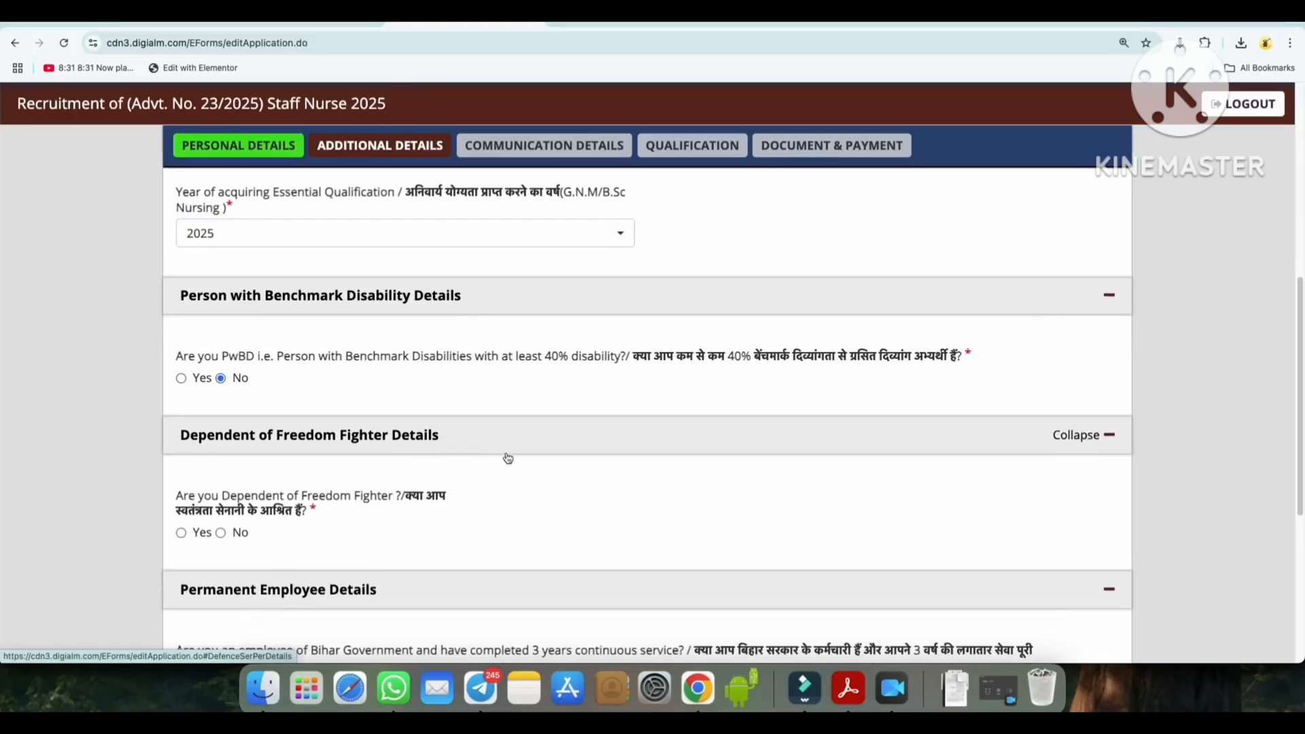
pyautogui.scroll(-3, 508, 458)
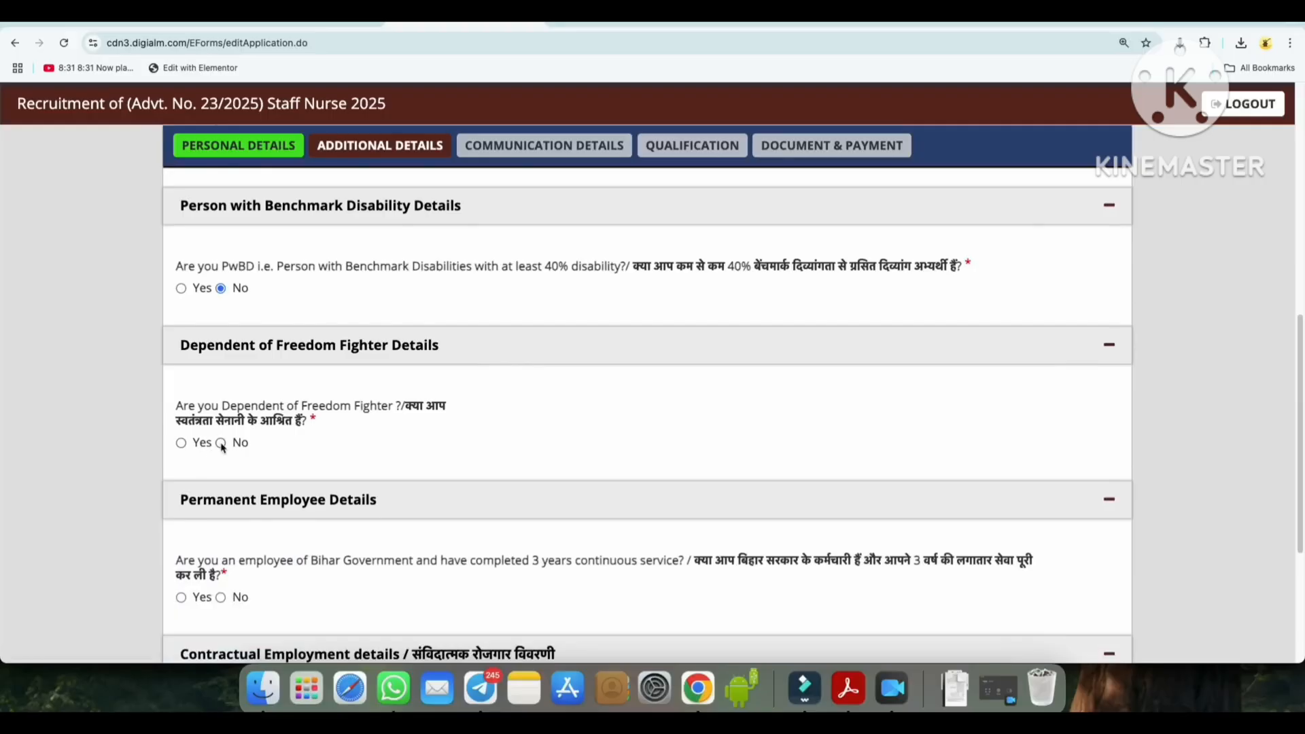
pyautogui.click(221, 443)
# Answer No to the Bihar Government employee and contractual Staff Nurse employment questions, and save the additional details.
pyautogui.scroll(-2, 514, 487)
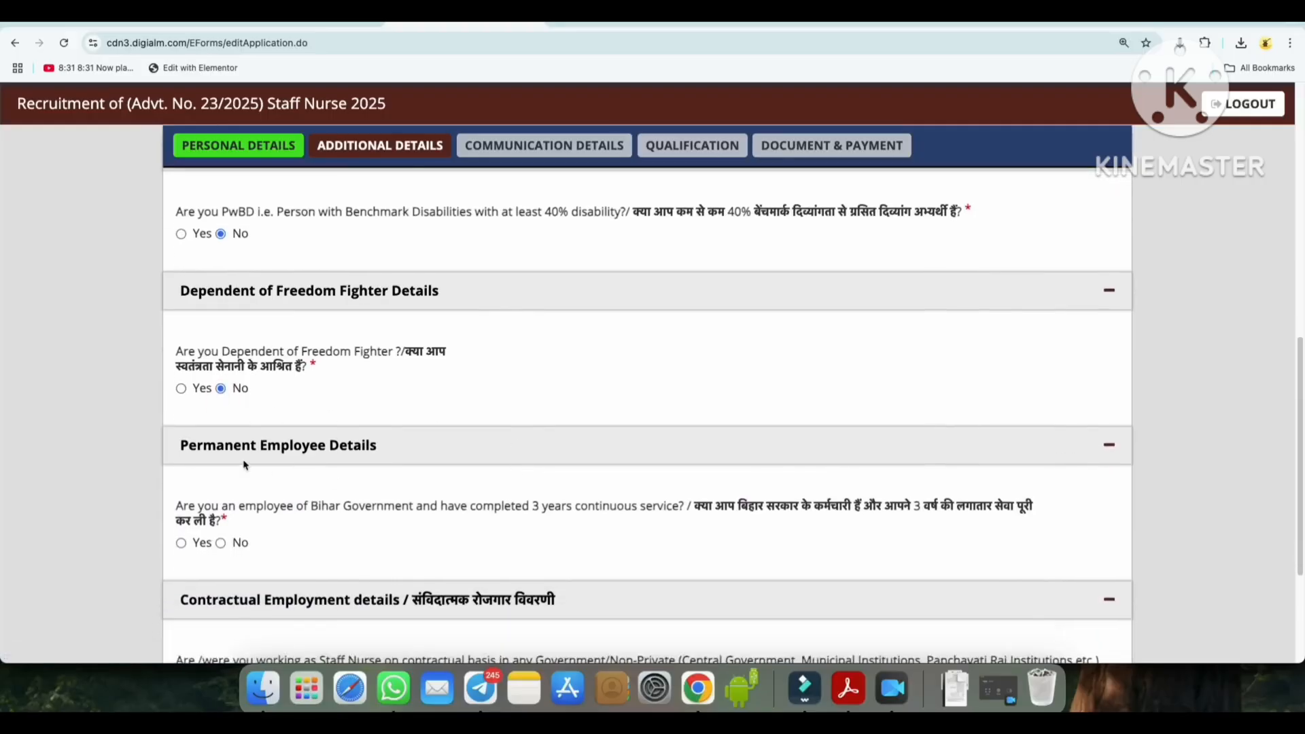
pyautogui.scroll(-1, 610, 530)
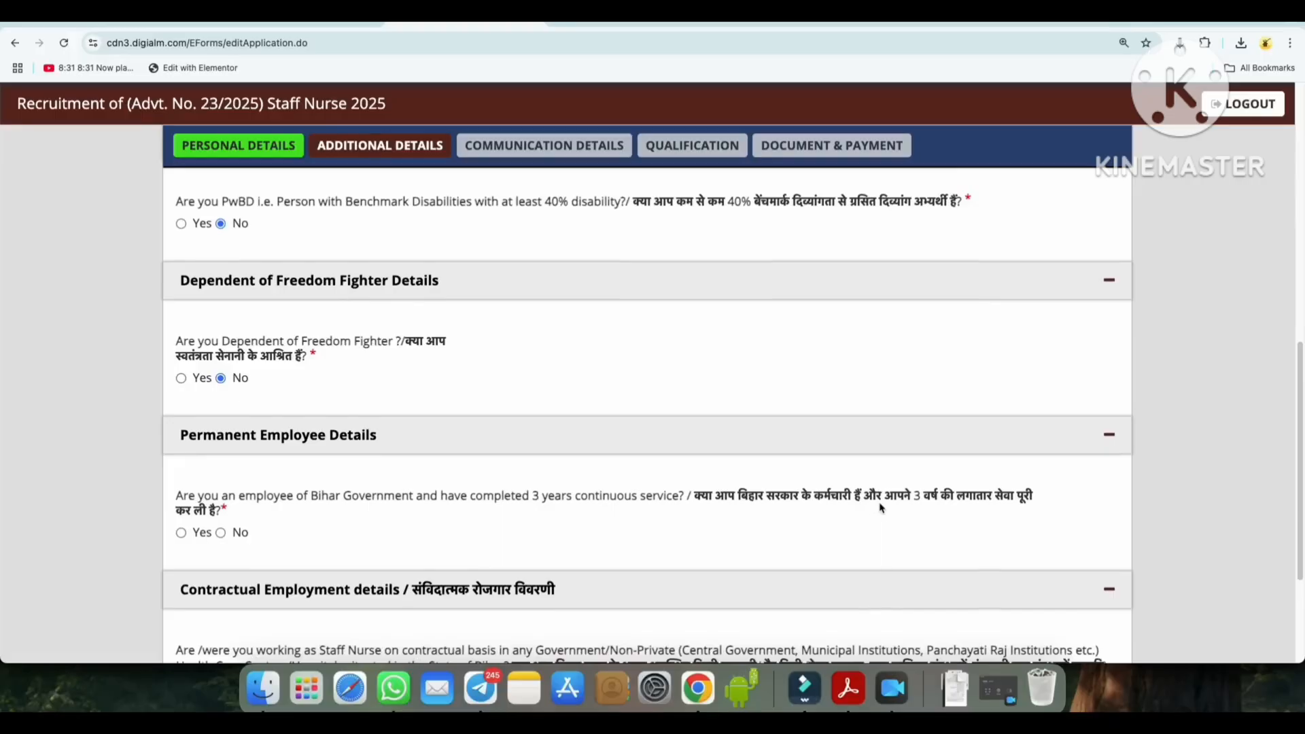
pyautogui.scroll(-3, 642, 520)
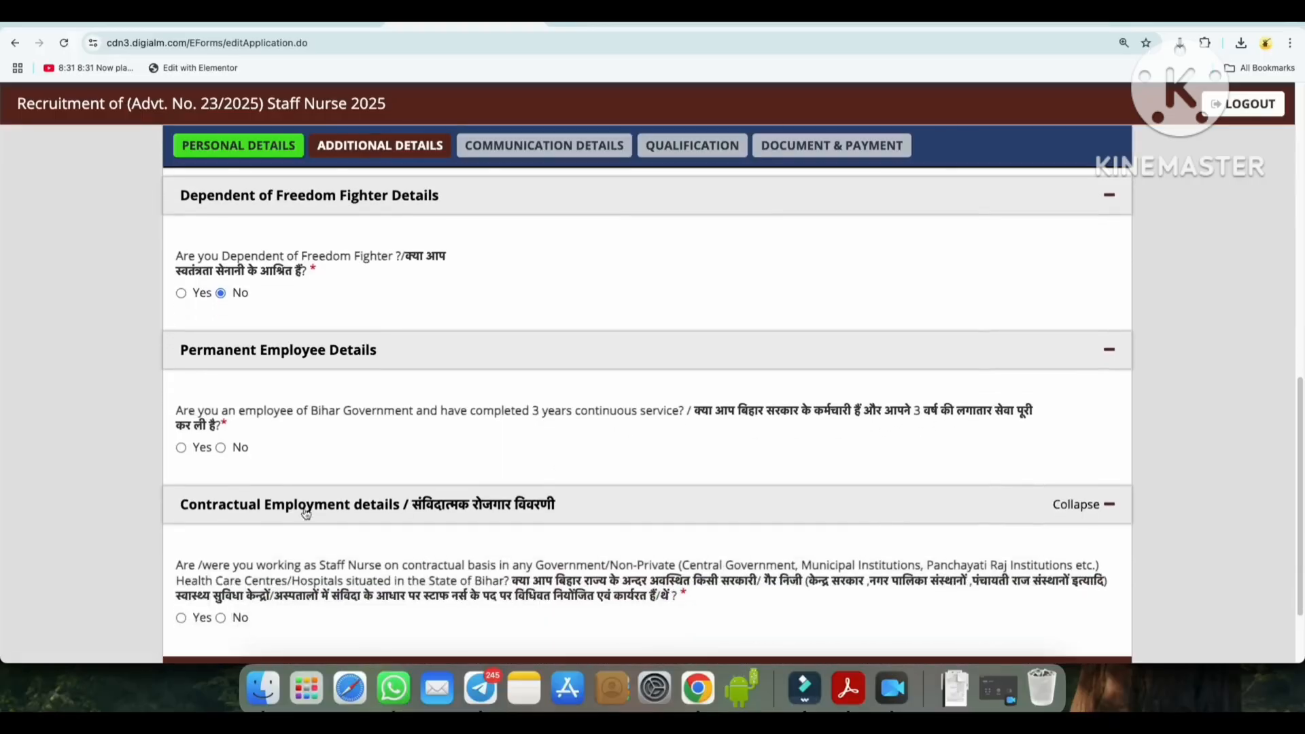
pyautogui.click(221, 448)
pyautogui.scroll(-3, 479, 522)
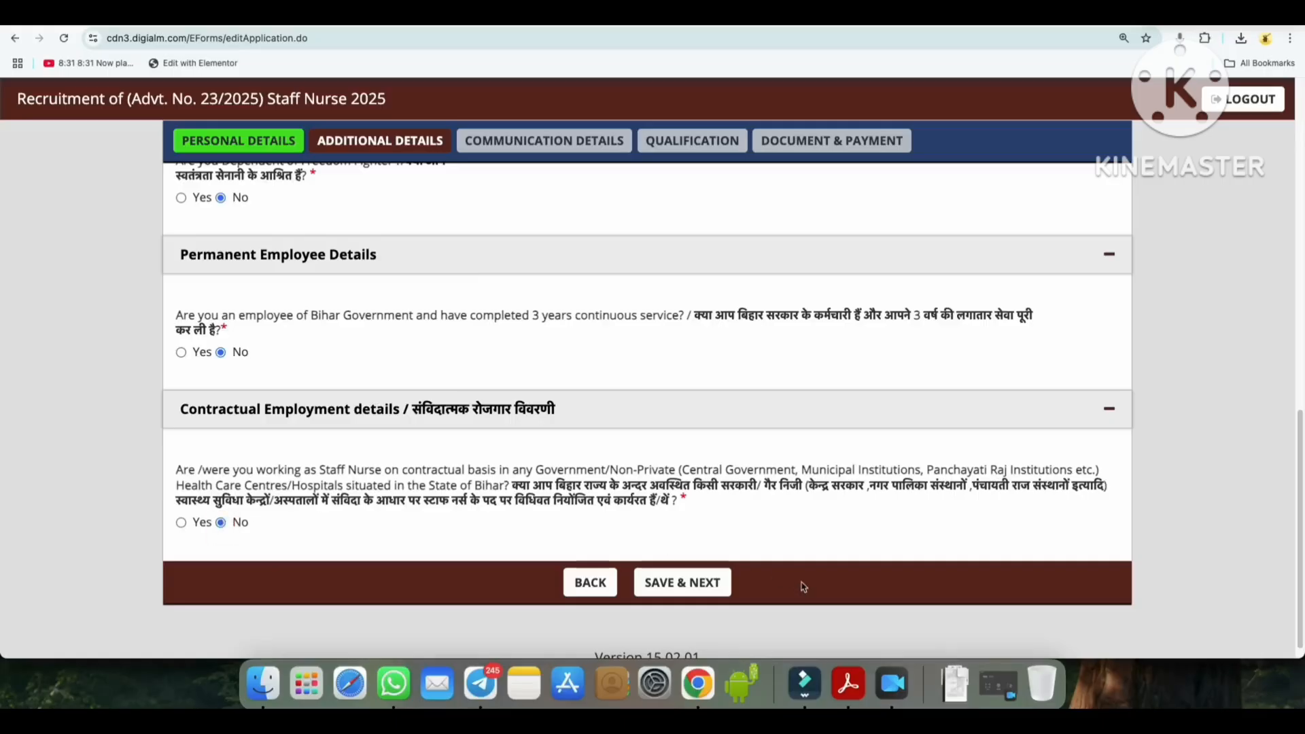
pyautogui.click(682, 582)
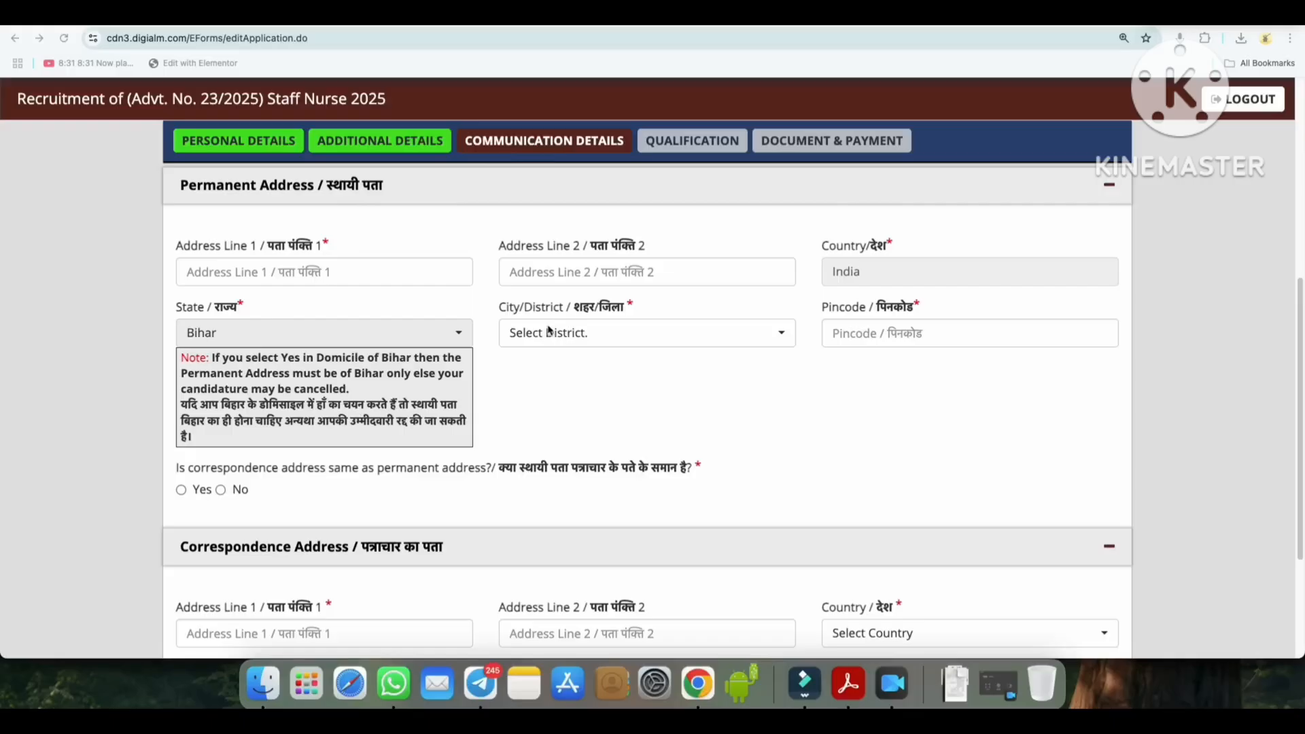
# Look over the permanent and correspondence address fields in the communication details.
pyautogui.scroll(-2, 679, 412)
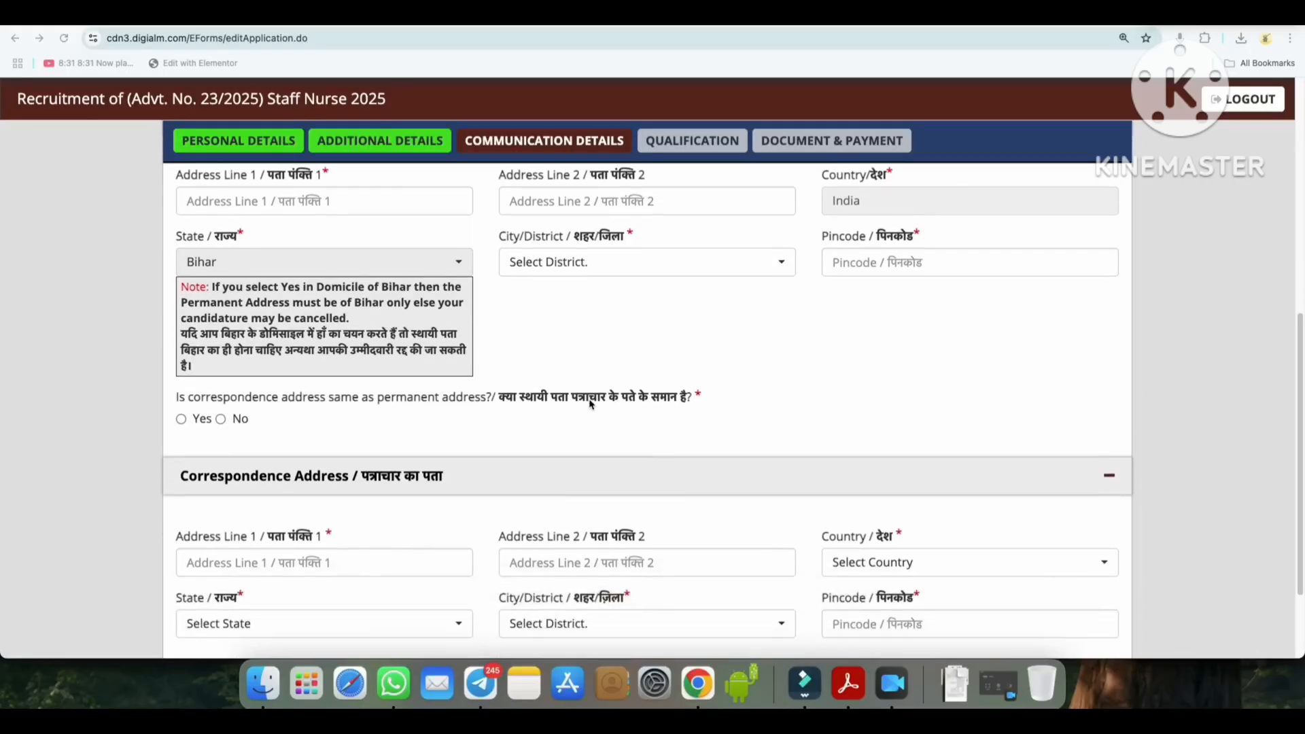
pyautogui.scroll(-4, 510, 456)
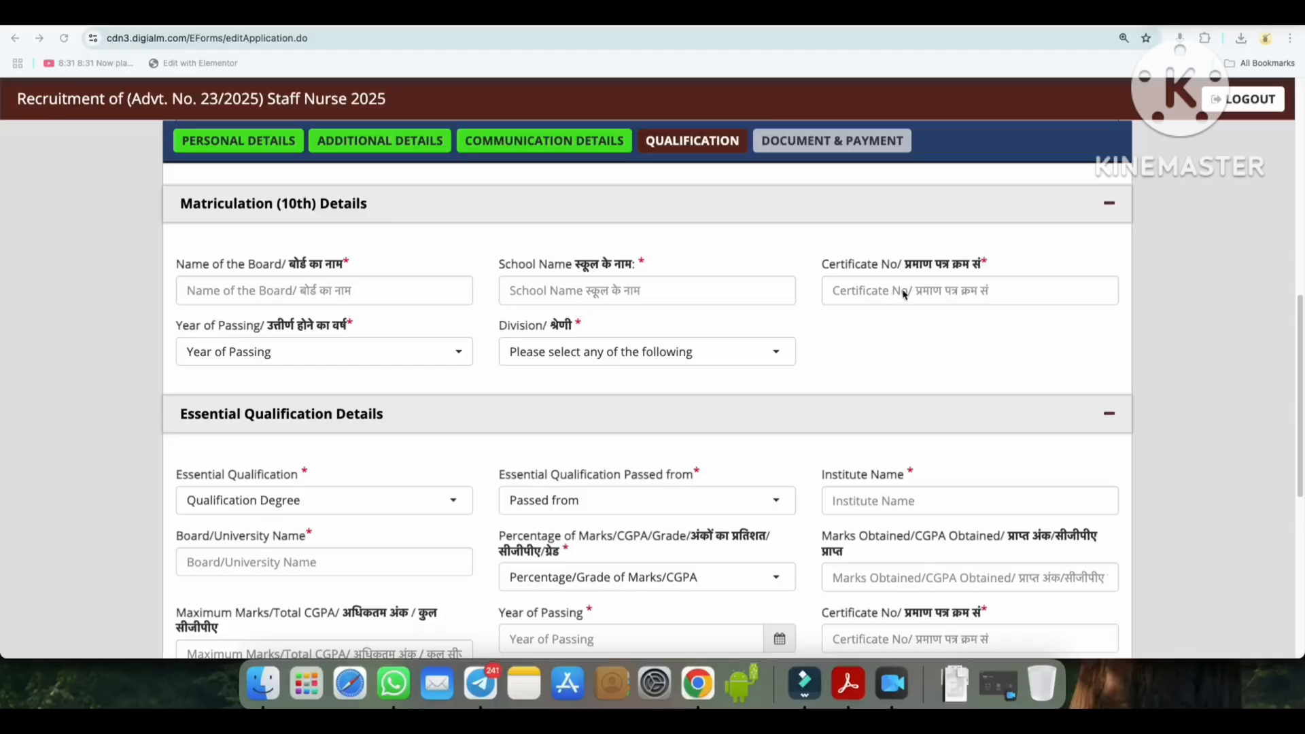
# Set the matriculation (10th) year of passing to 2014 and the division to First.
pyautogui.click(402, 357)
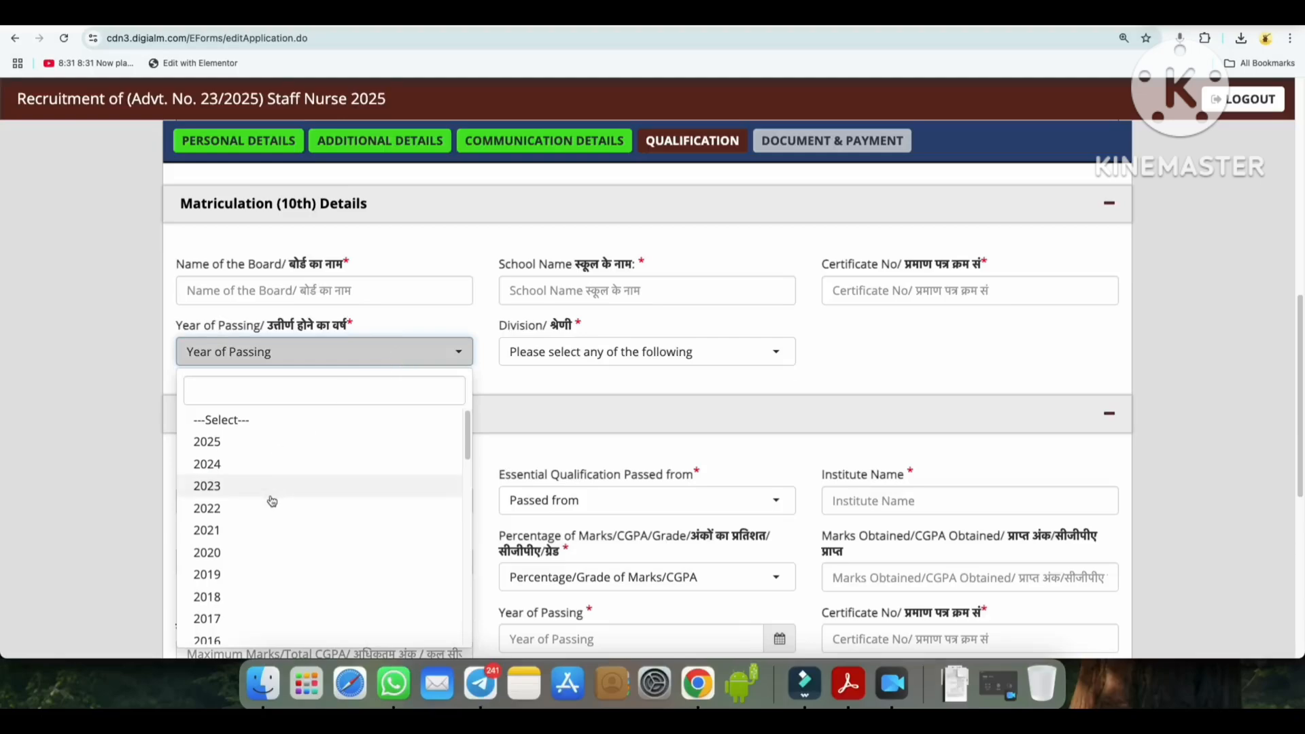
pyautogui.scroll(-2, 262, 559)
pyautogui.scroll(-1, 264, 575)
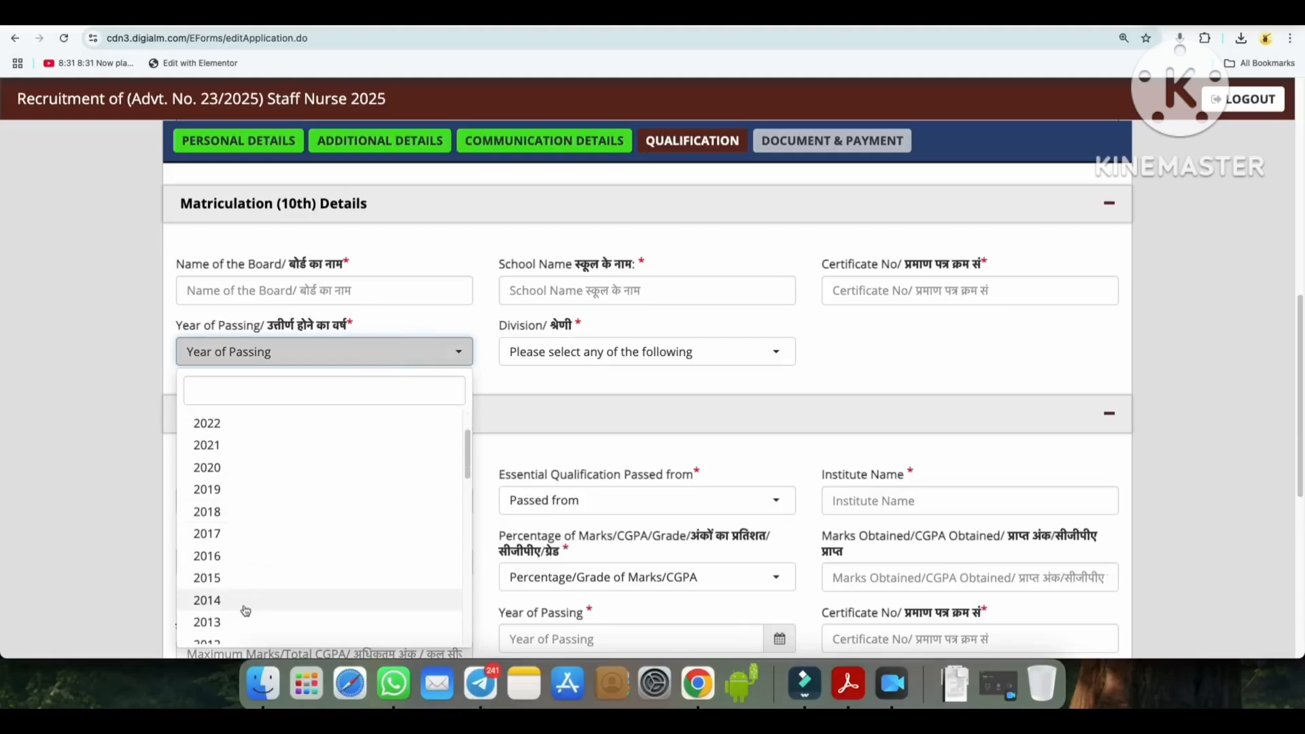
pyautogui.click(239, 600)
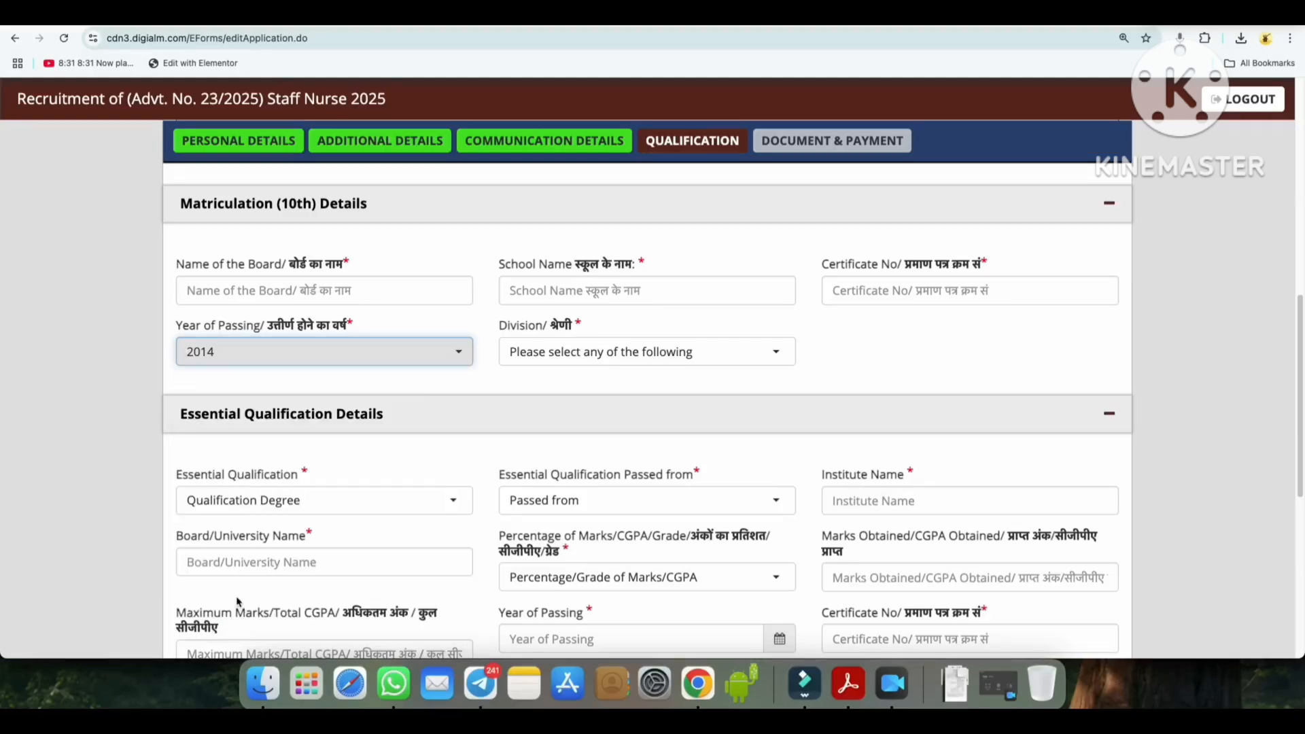
pyautogui.click(604, 357)
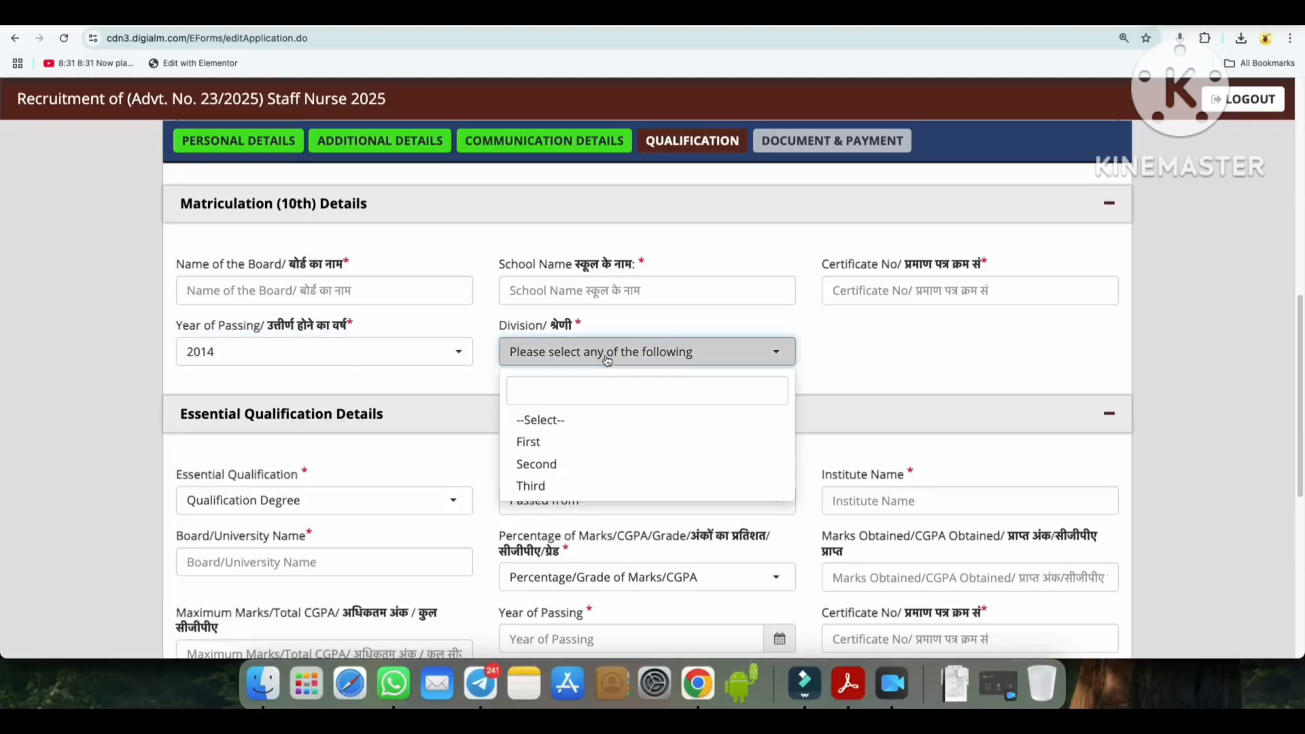
pyautogui.click(535, 440)
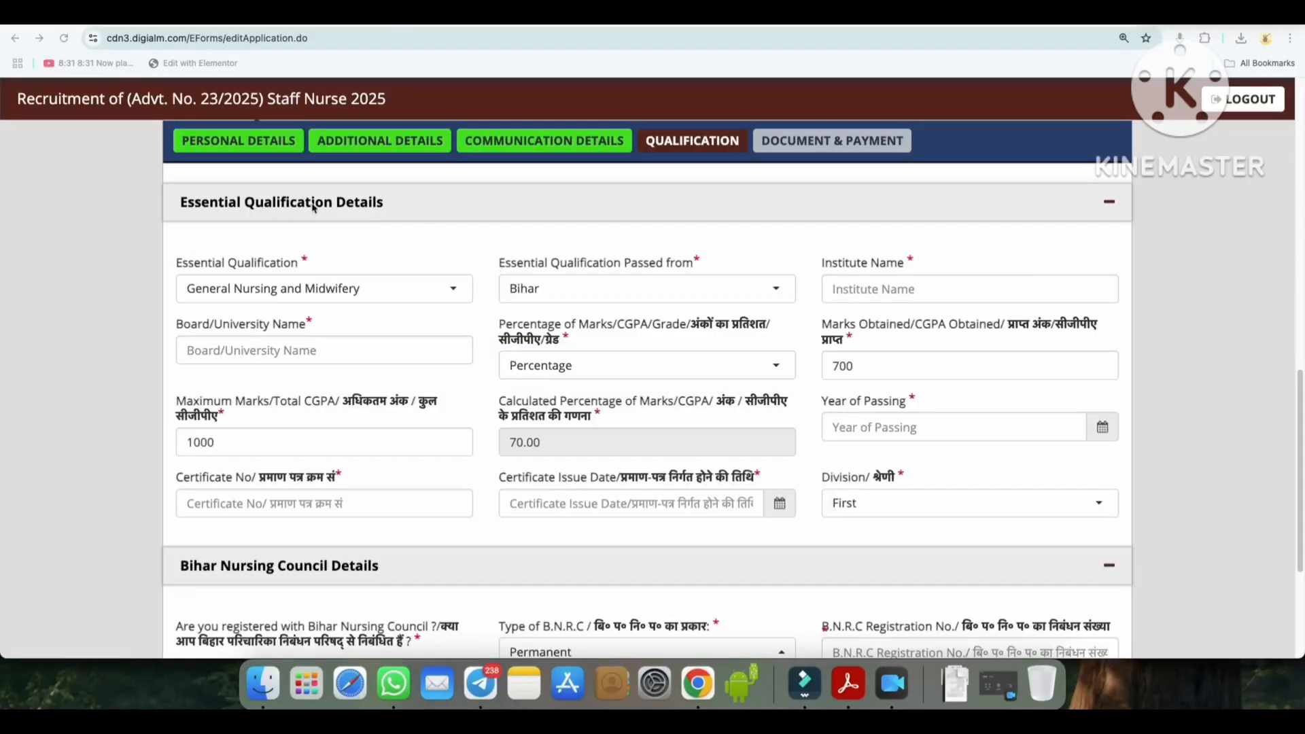
# Choose General Nursing and Midwifery as the essential qualification.
pyautogui.click(350, 290)
pyautogui.click(350, 288)
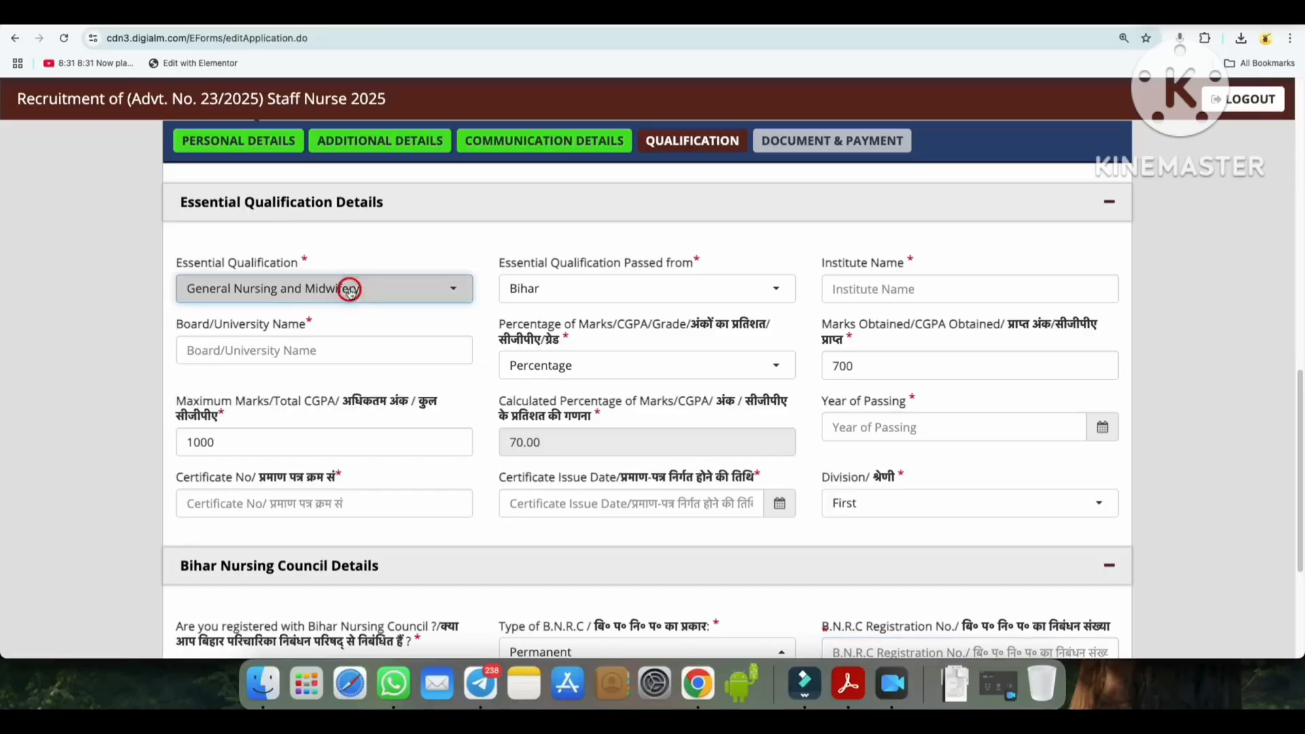
pyautogui.click(349, 289)
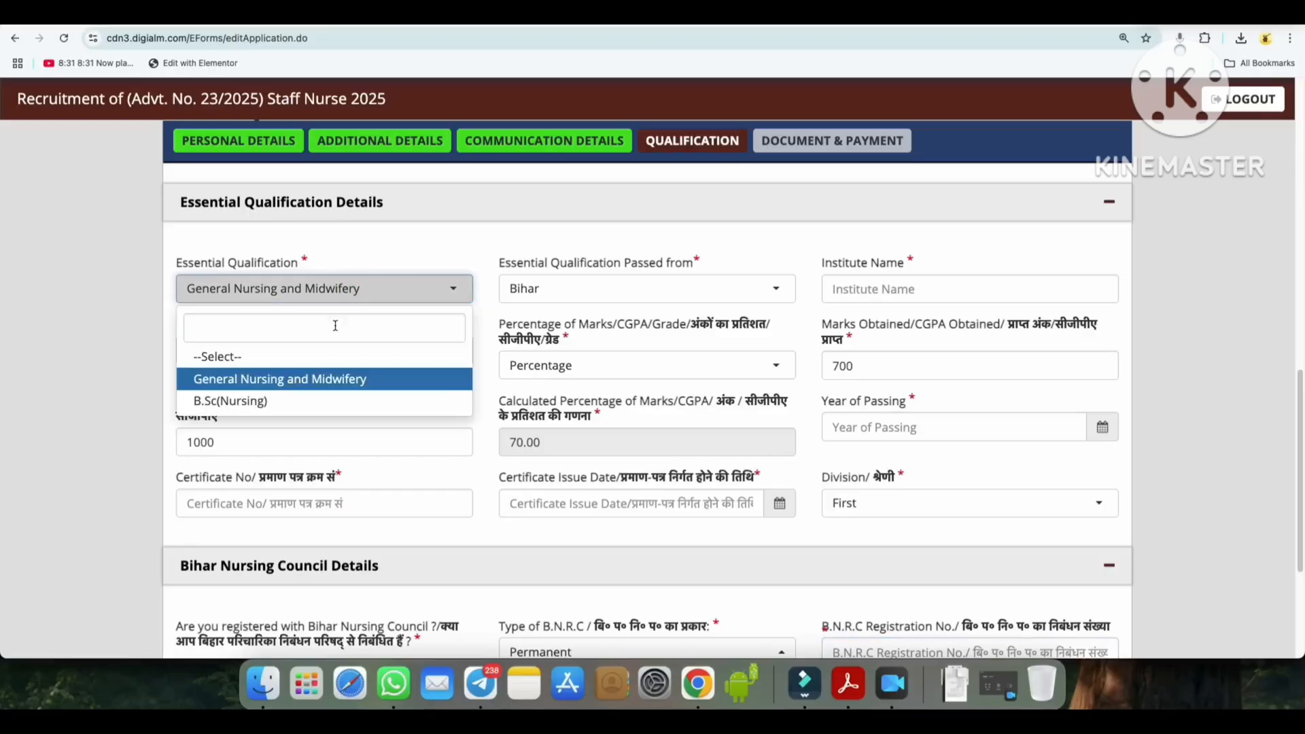
pyautogui.click(264, 381)
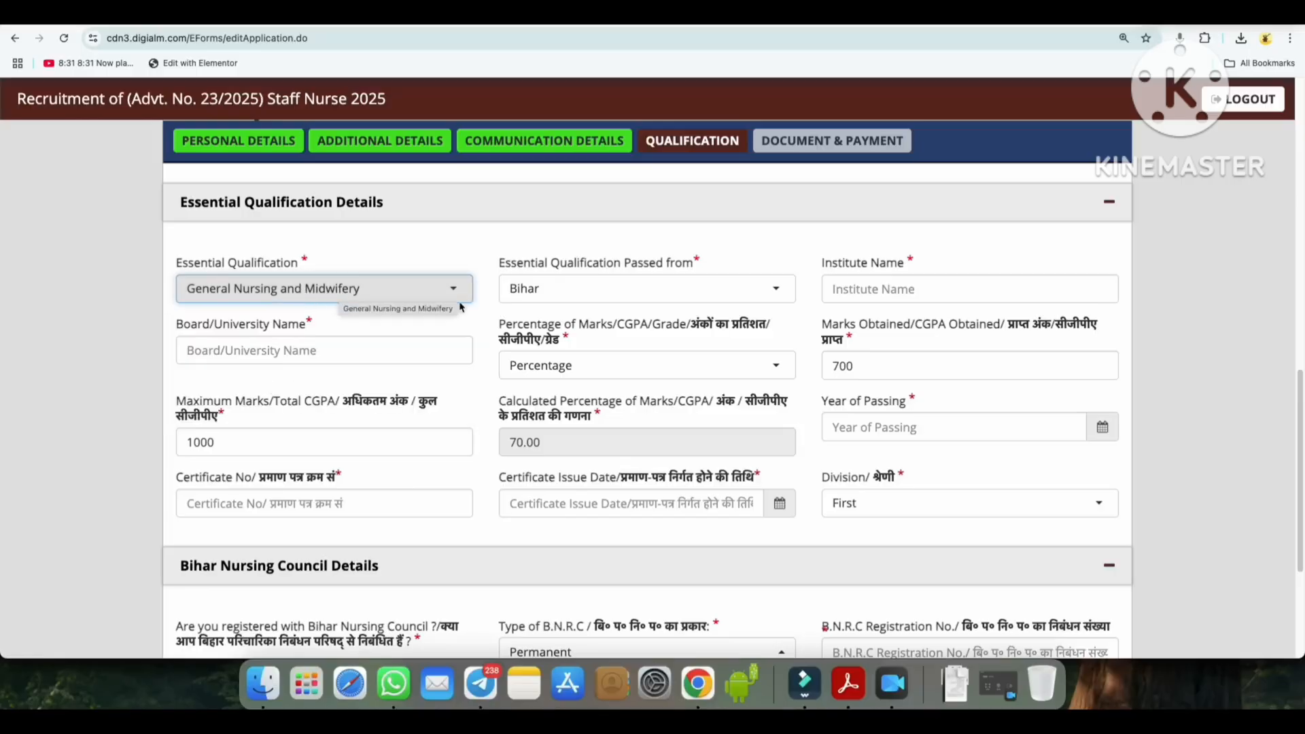
# Set the essential qualification as passed from Bihar and choose Percentage as its marks type.
pyautogui.click(534, 296)
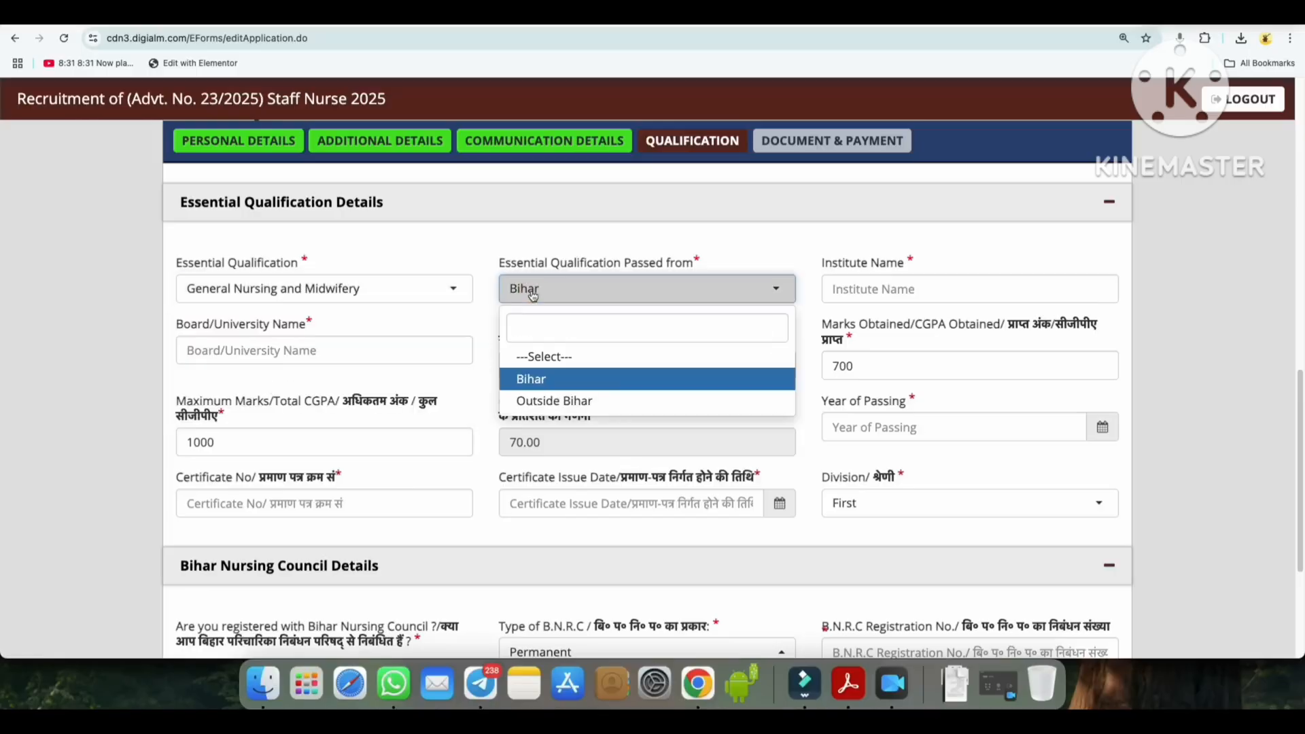
pyautogui.click(541, 385)
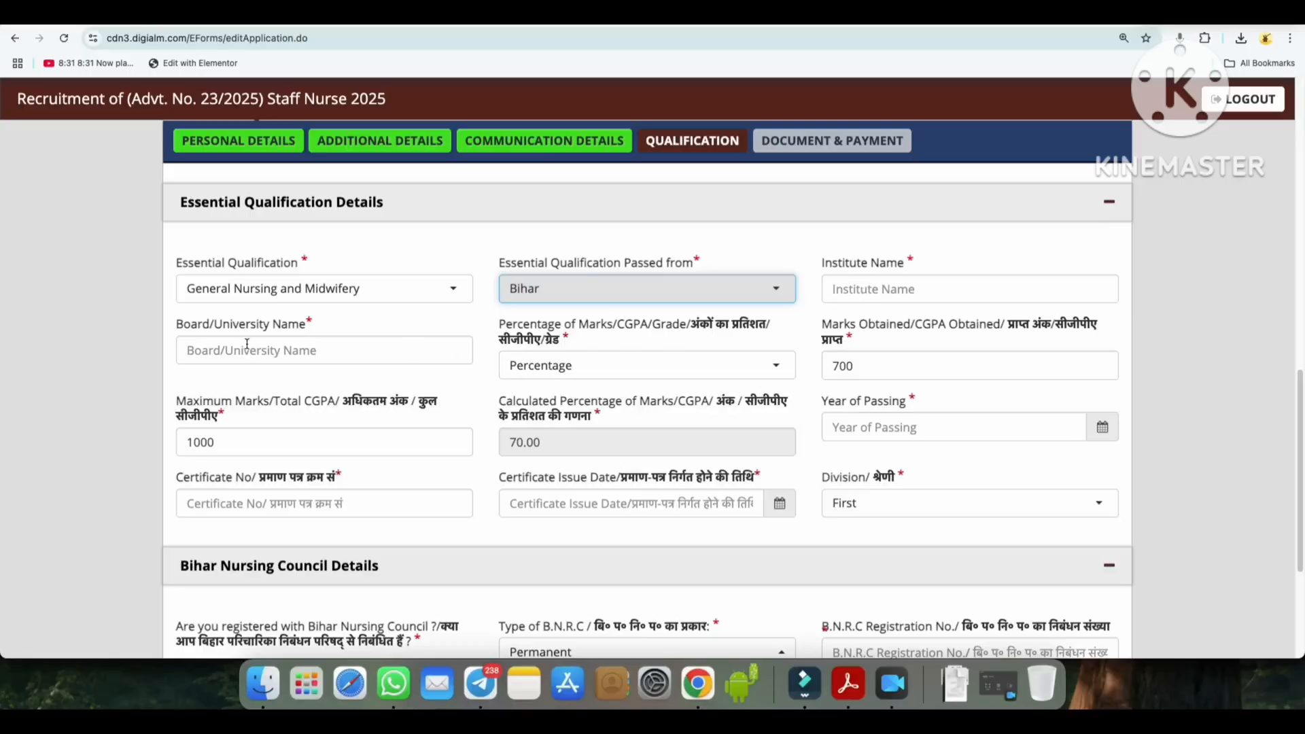
pyautogui.click(581, 367)
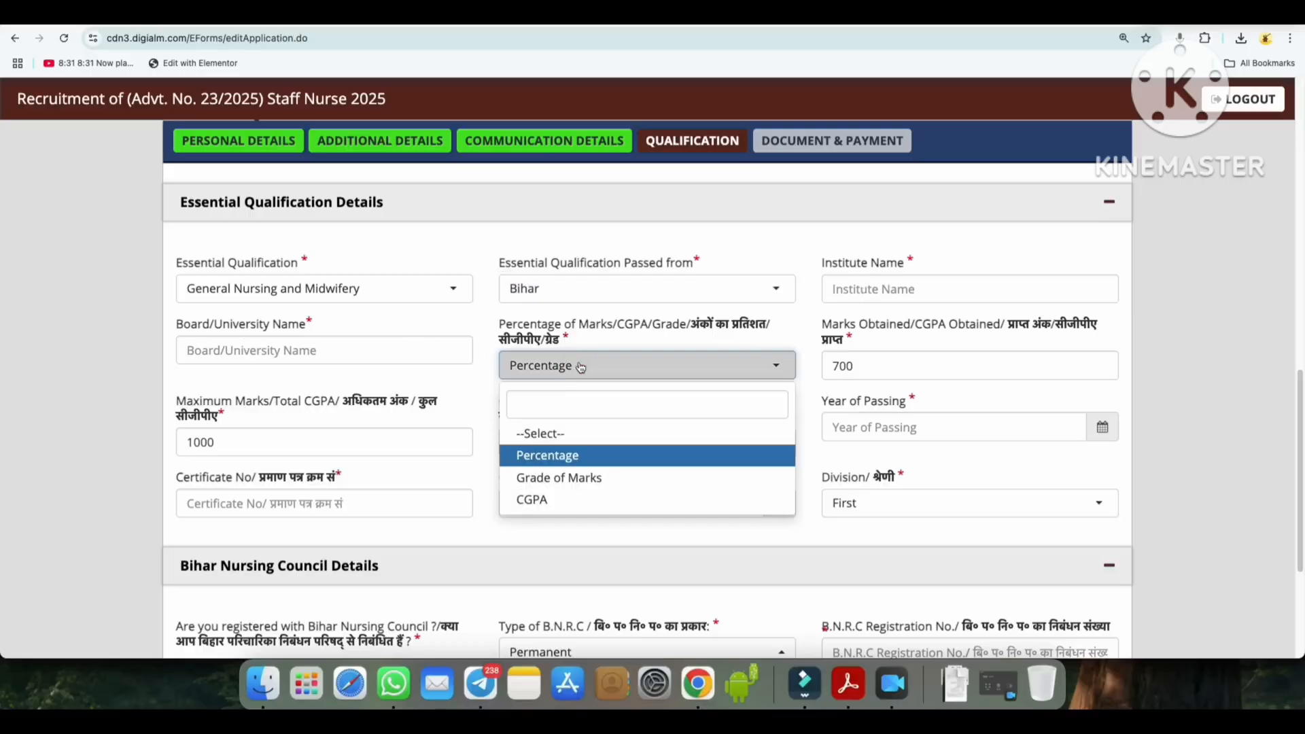
pyautogui.click(554, 462)
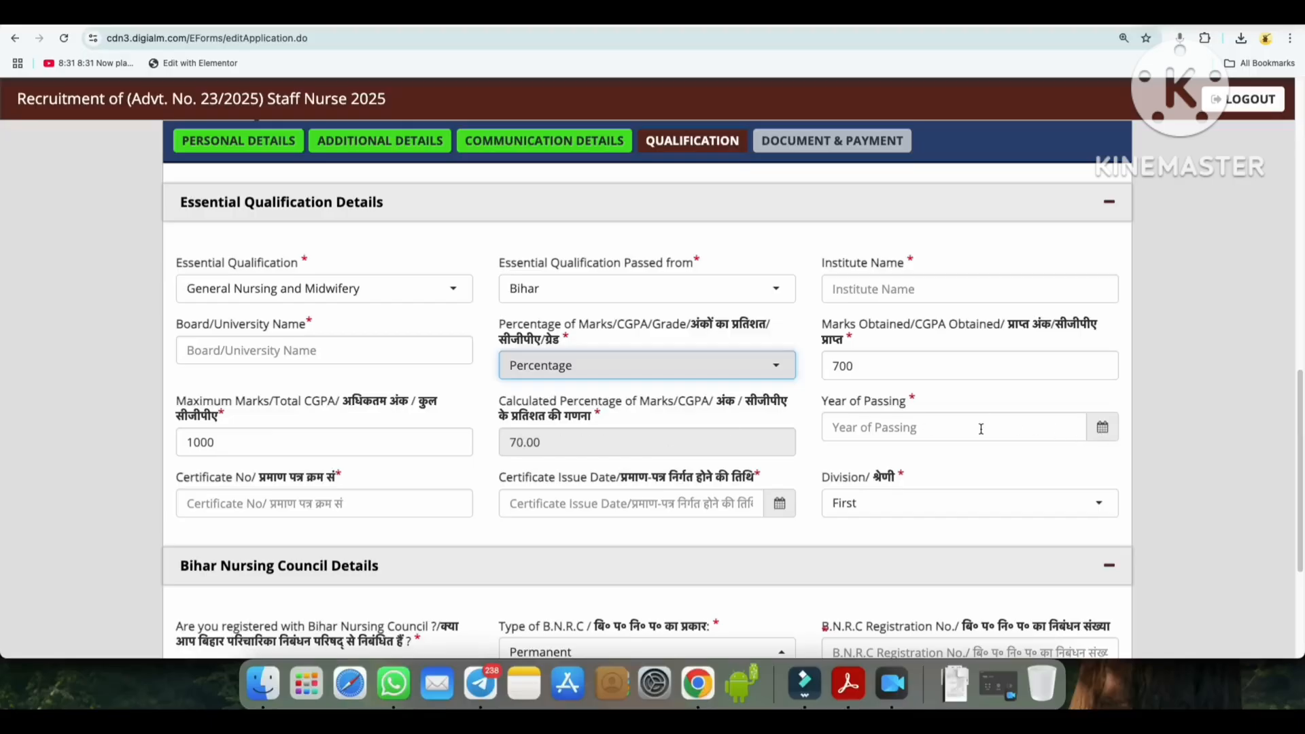
# Try to set the essential qualification's year of passing to 7 February 2024.
pyautogui.click(1087, 433)
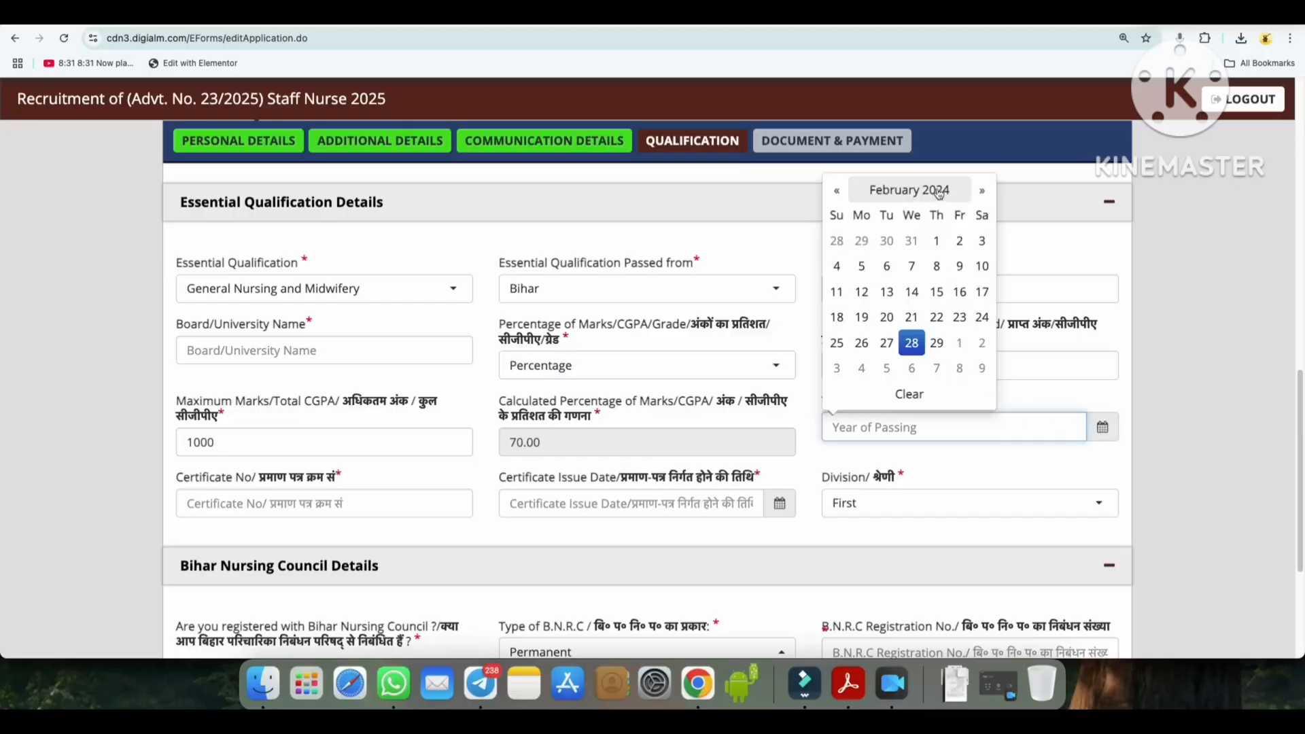
pyautogui.click(912, 266)
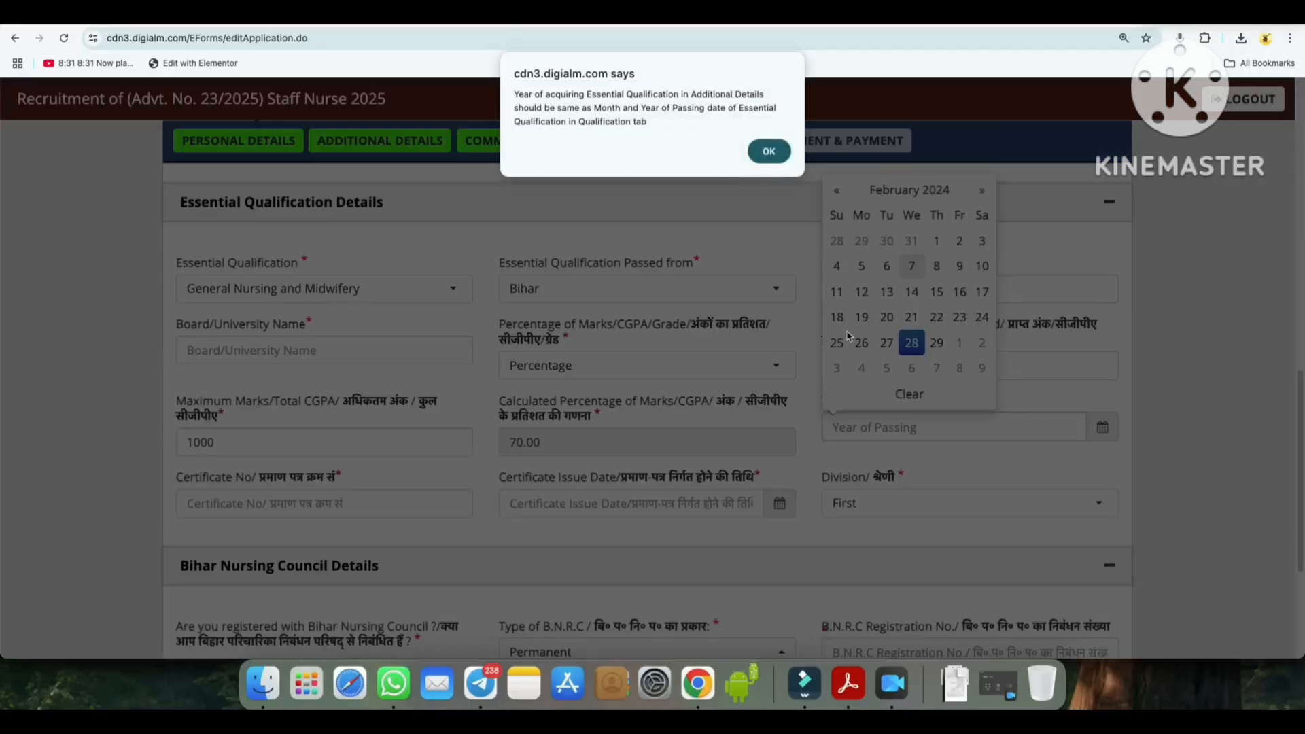
pyautogui.click(776, 156)
# Select First as the division for the essential qualification.
pyautogui.scroll(-1, 392, 488)
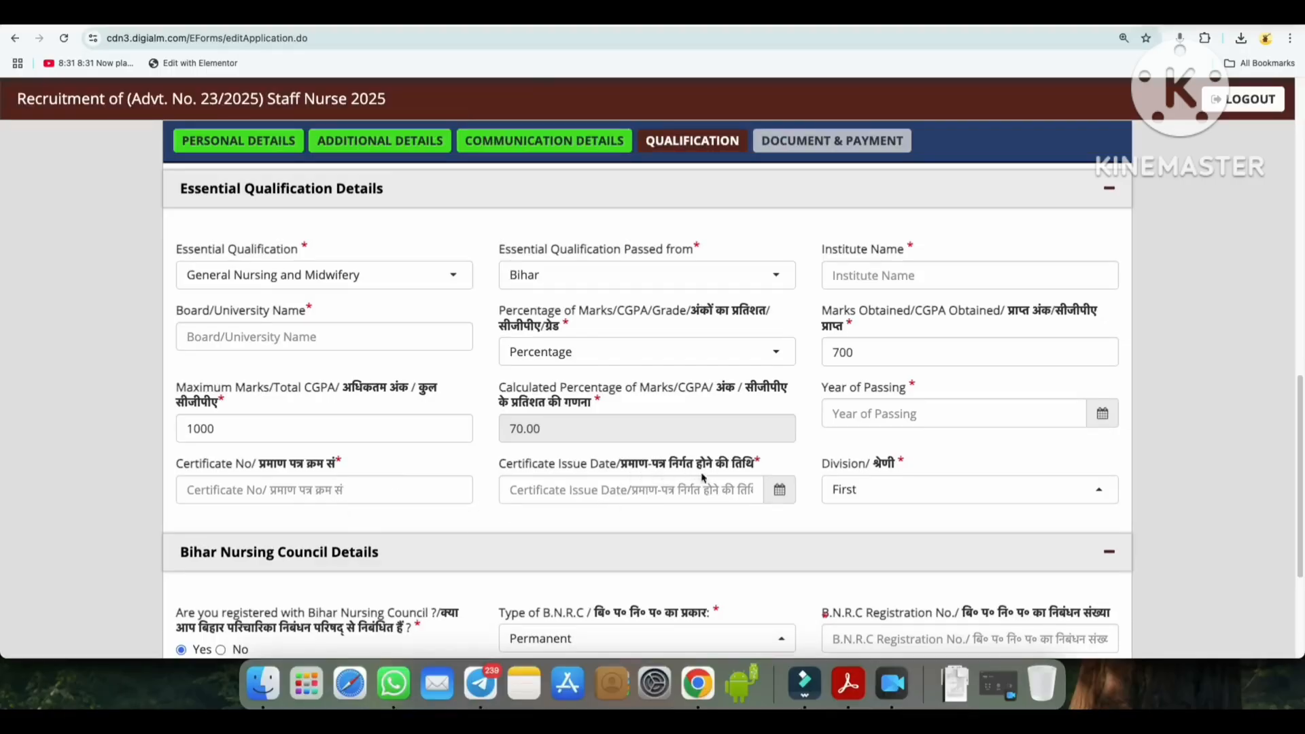
pyautogui.click(874, 495)
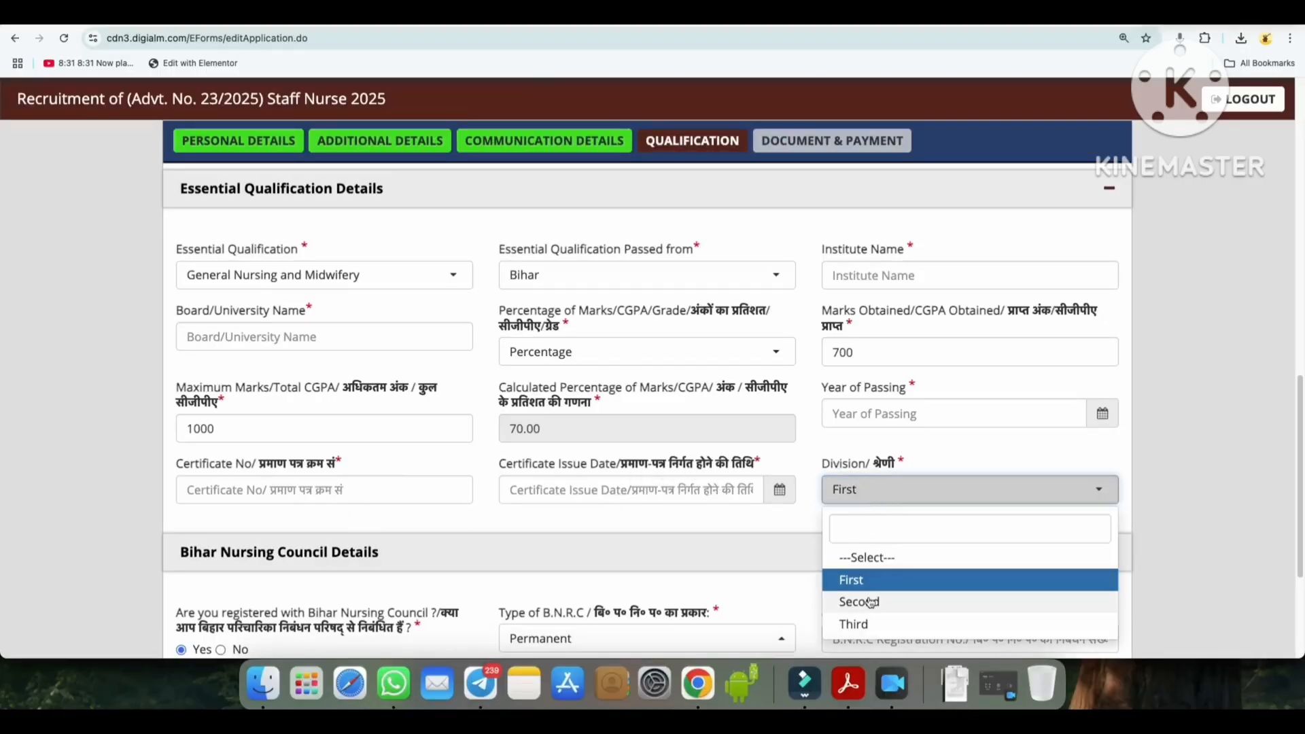
pyautogui.click(855, 580)
# Choose Permanent as the type of B.N.R.C registration in the Bihar Nursing Council details.
pyautogui.scroll(-5, 724, 536)
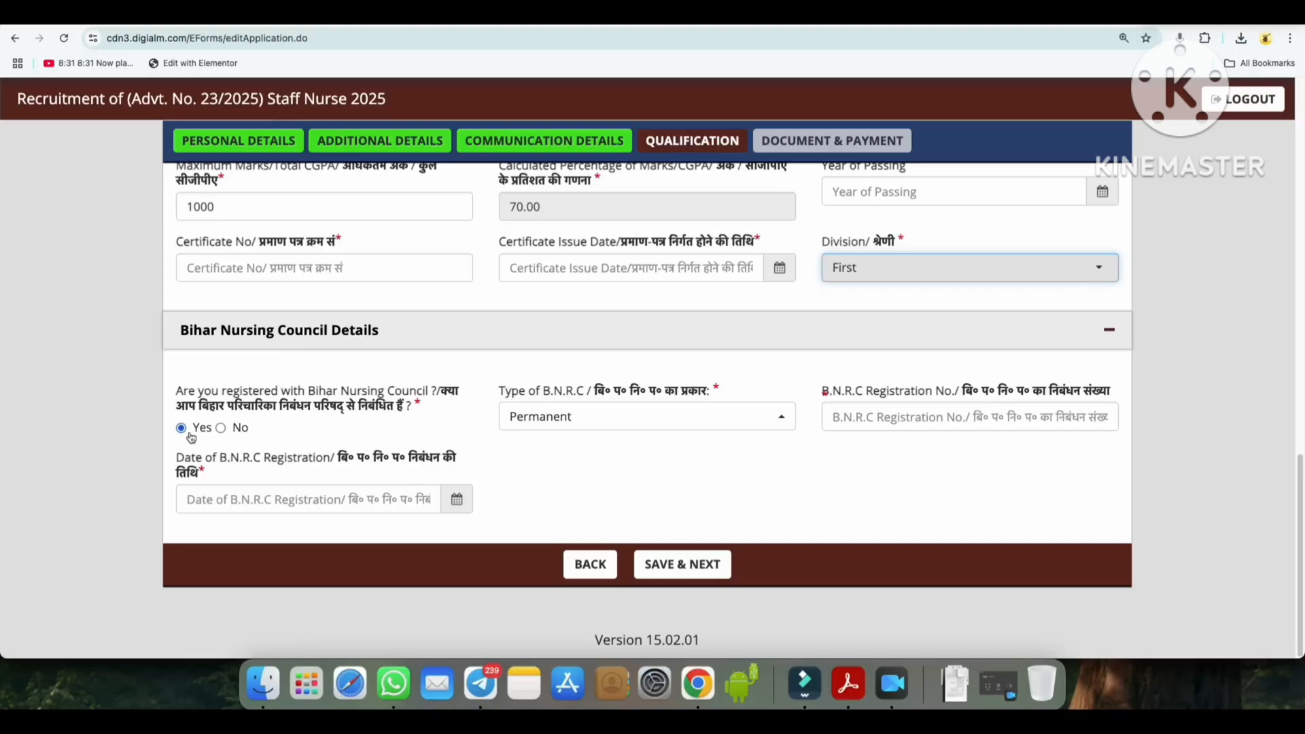
pyautogui.click(559, 418)
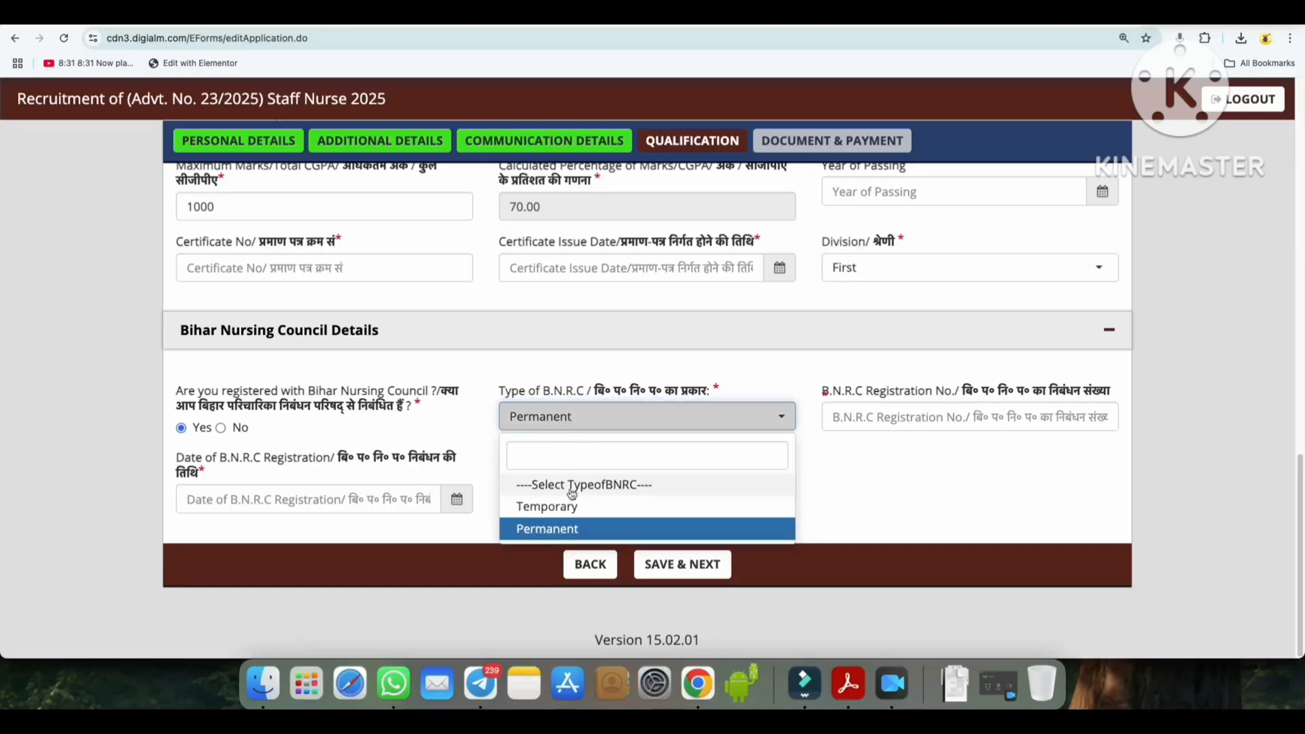
pyautogui.click(547, 529)
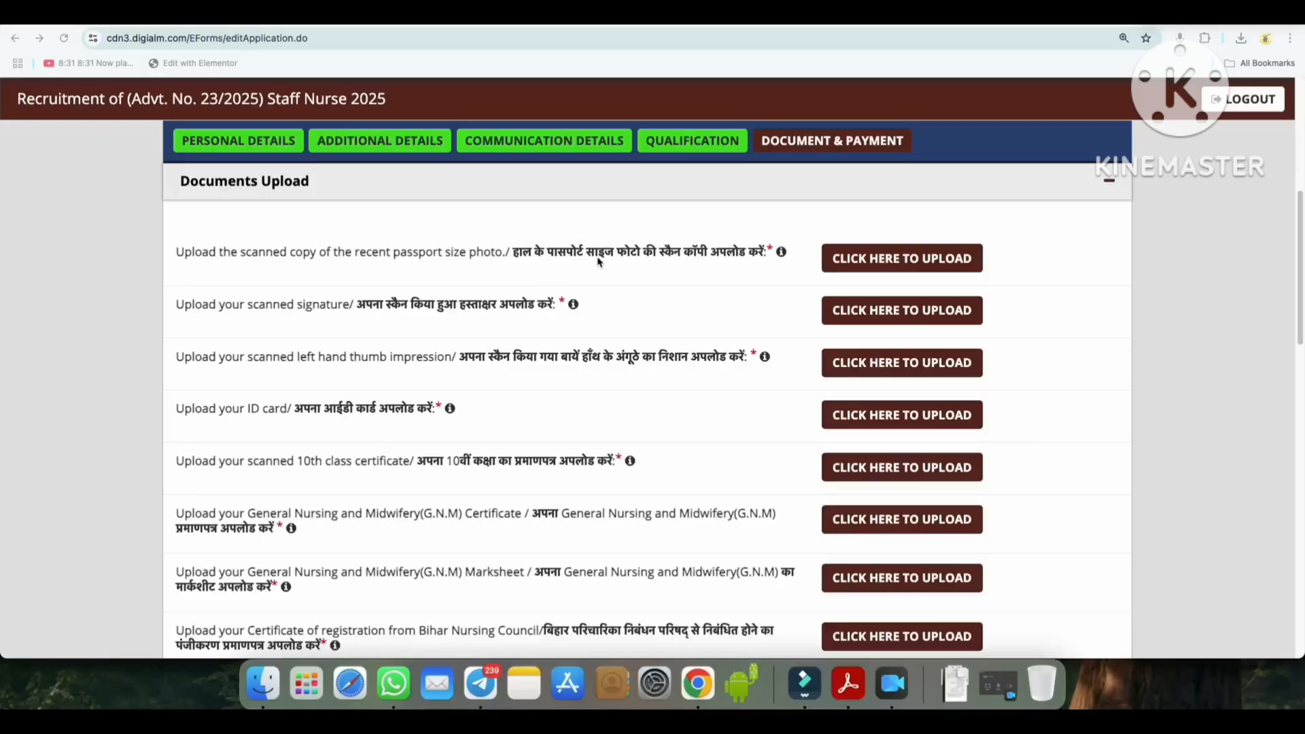
# Check the size, format and dimension requirements for uploading the passport size photograph.
pyautogui.click(872, 265)
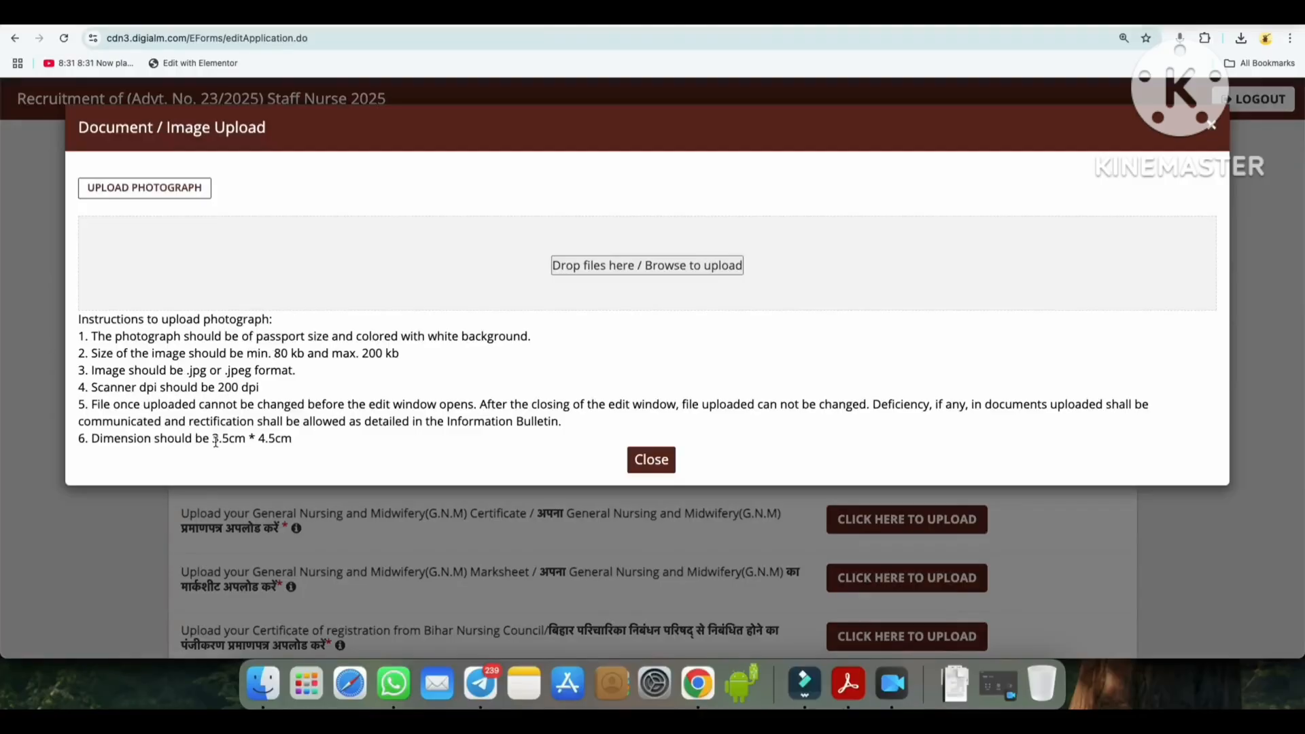
pyautogui.moveTo(212, 441); pyautogui.dragTo(245, 441)
pyautogui.moveTo(273, 355); pyautogui.dragTo(275, 355)
pyautogui.moveTo(362, 355)
pyautogui.mouseDown()
pyautogui.moveTo(400, 355)
pyautogui.moveTo(385, 355)
pyautogui.mouseUp()
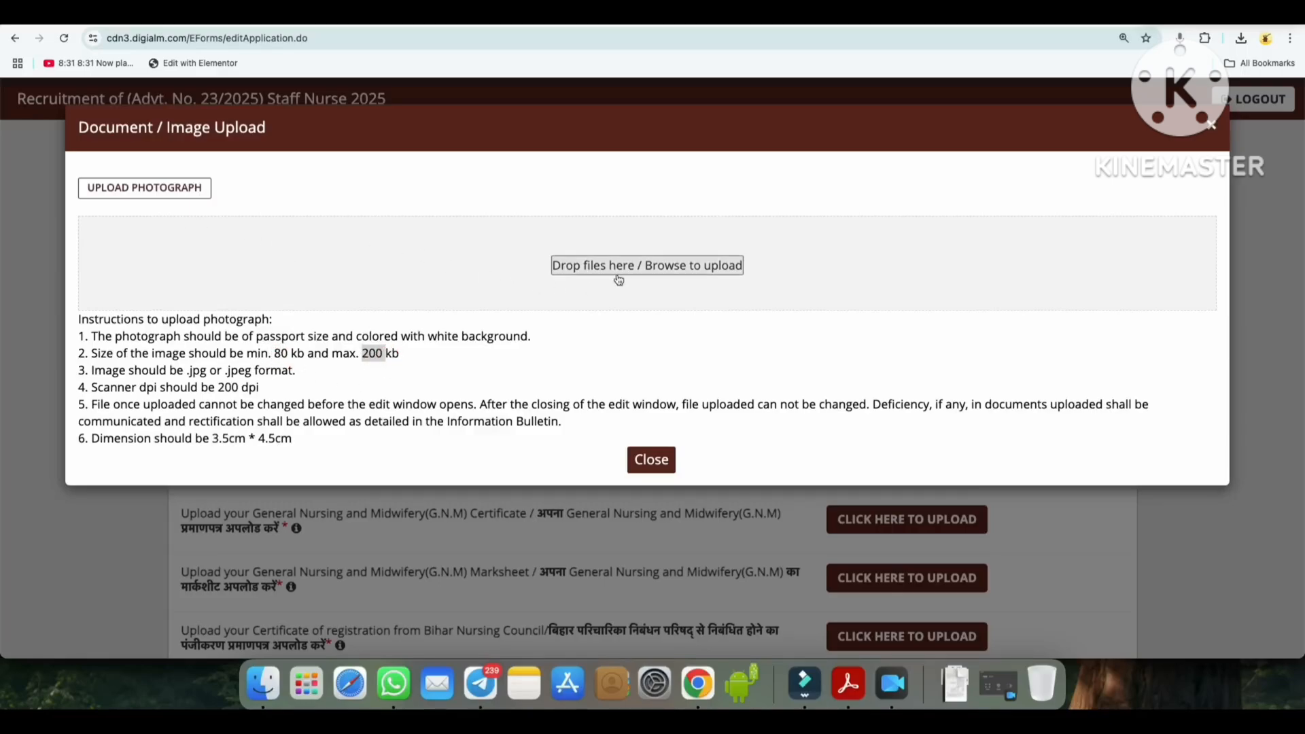
pyautogui.click(649, 461)
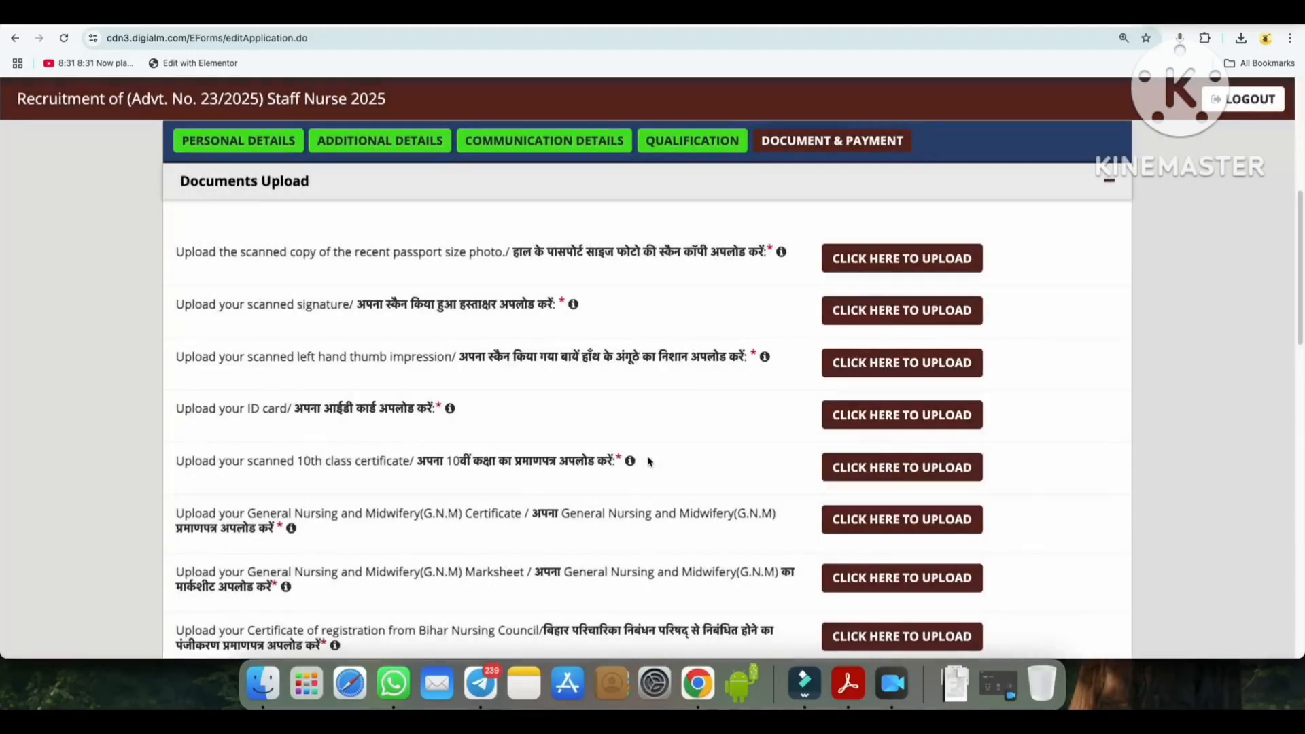
# Check the file size and format requirements for uploading the scanned signature.
pyautogui.click(902, 310)
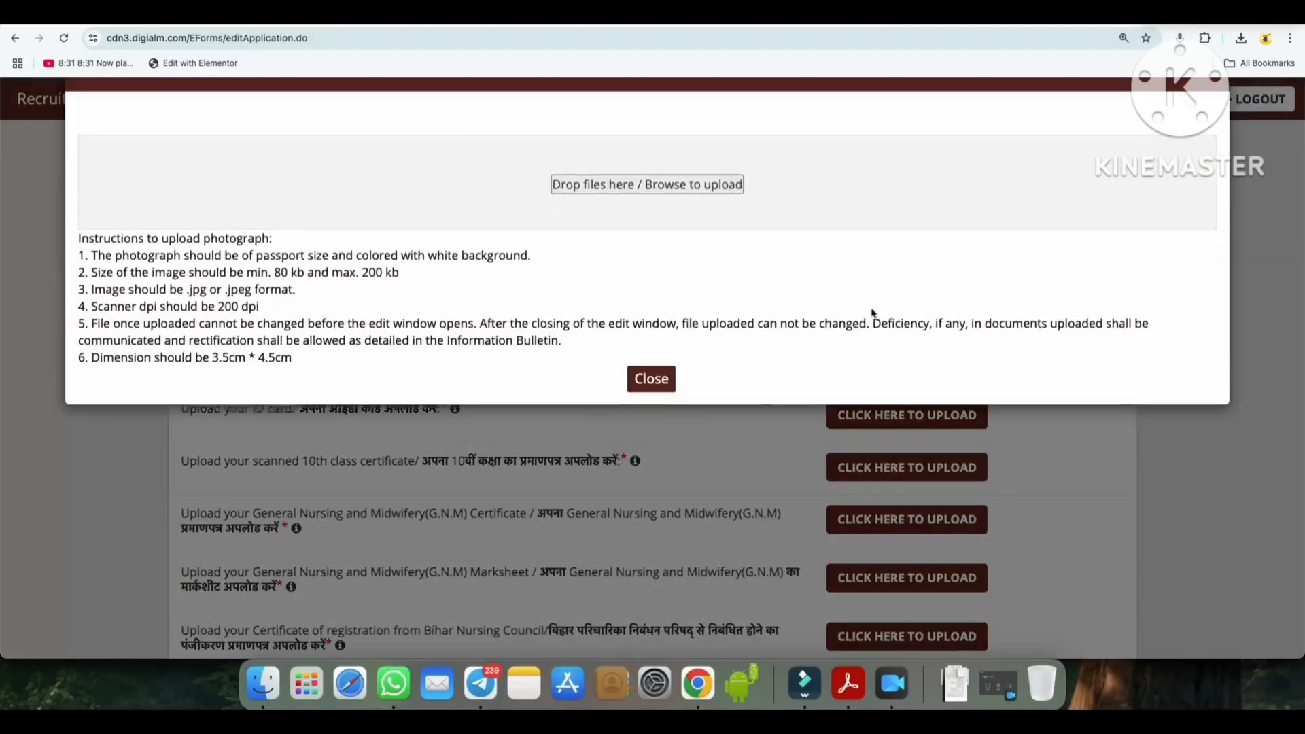
pyautogui.click(322, 322)
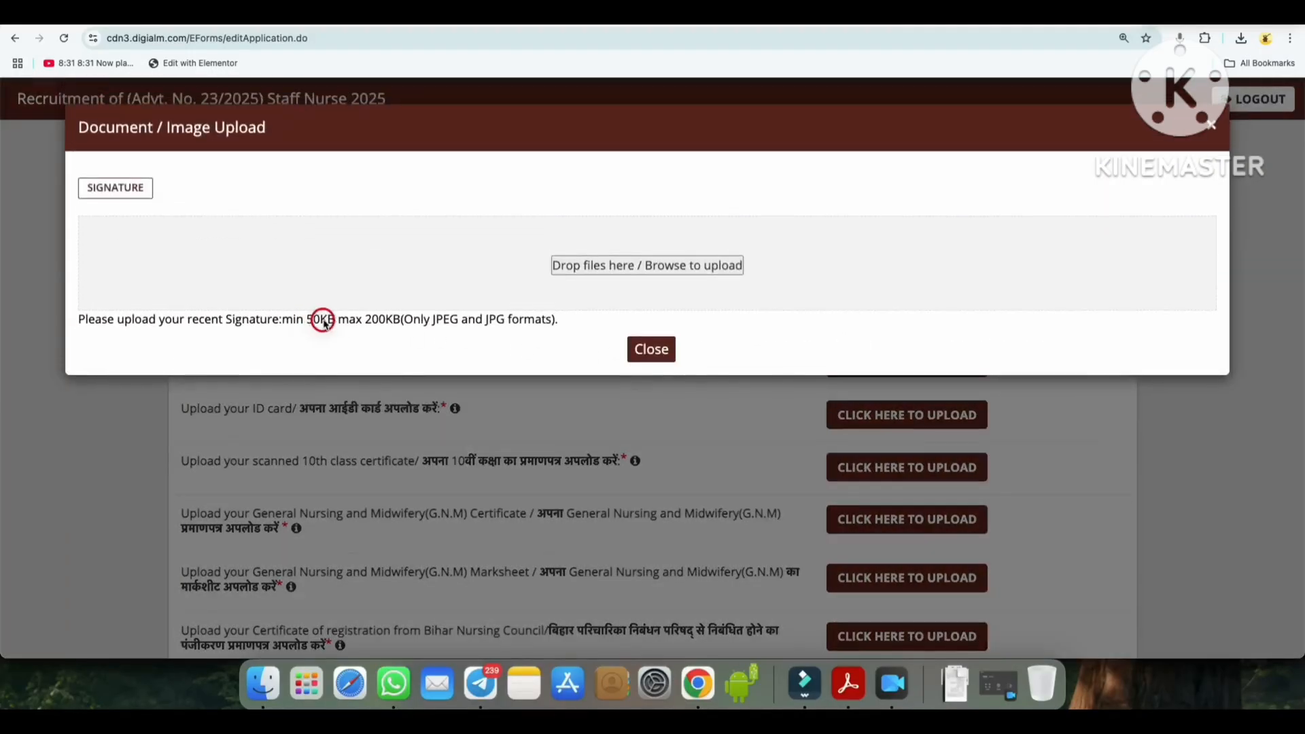
pyautogui.click(386, 322)
pyautogui.click(655, 357)
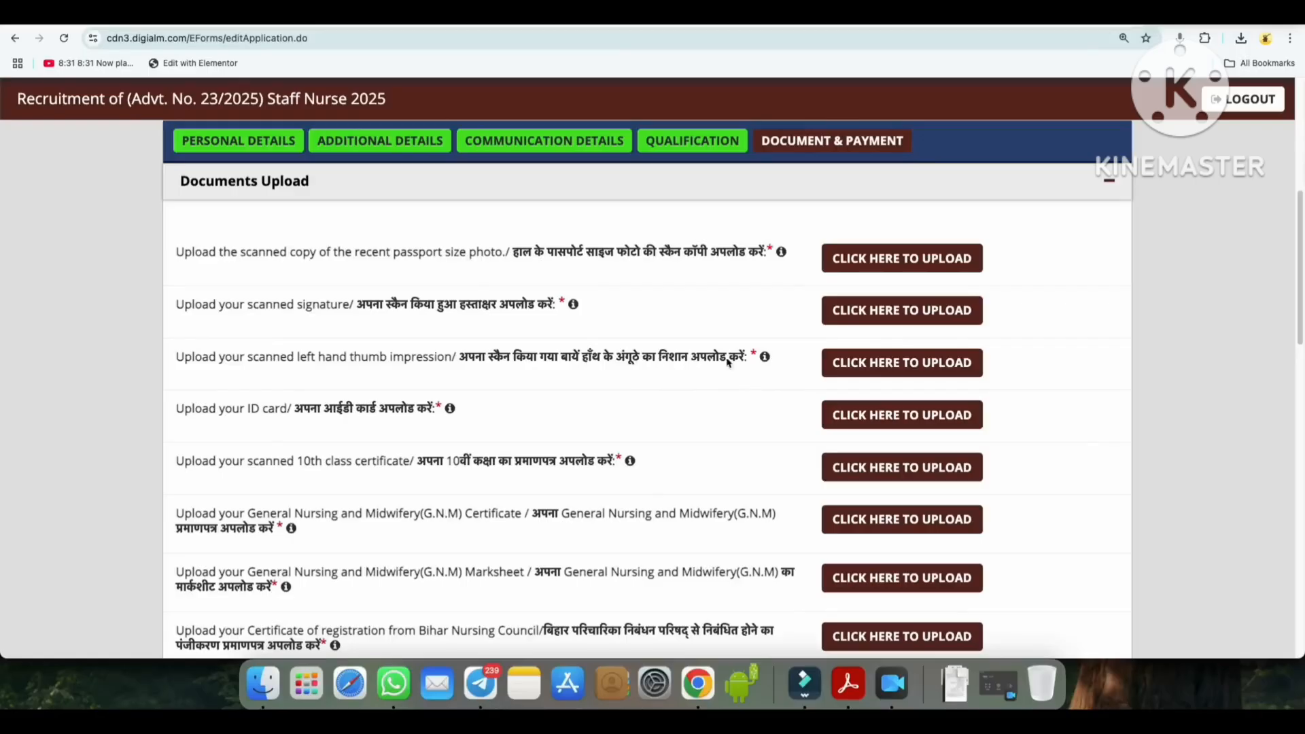
# Check the upload requirements for the left hand thumb impression and the ID card.
pyautogui.click(911, 369)
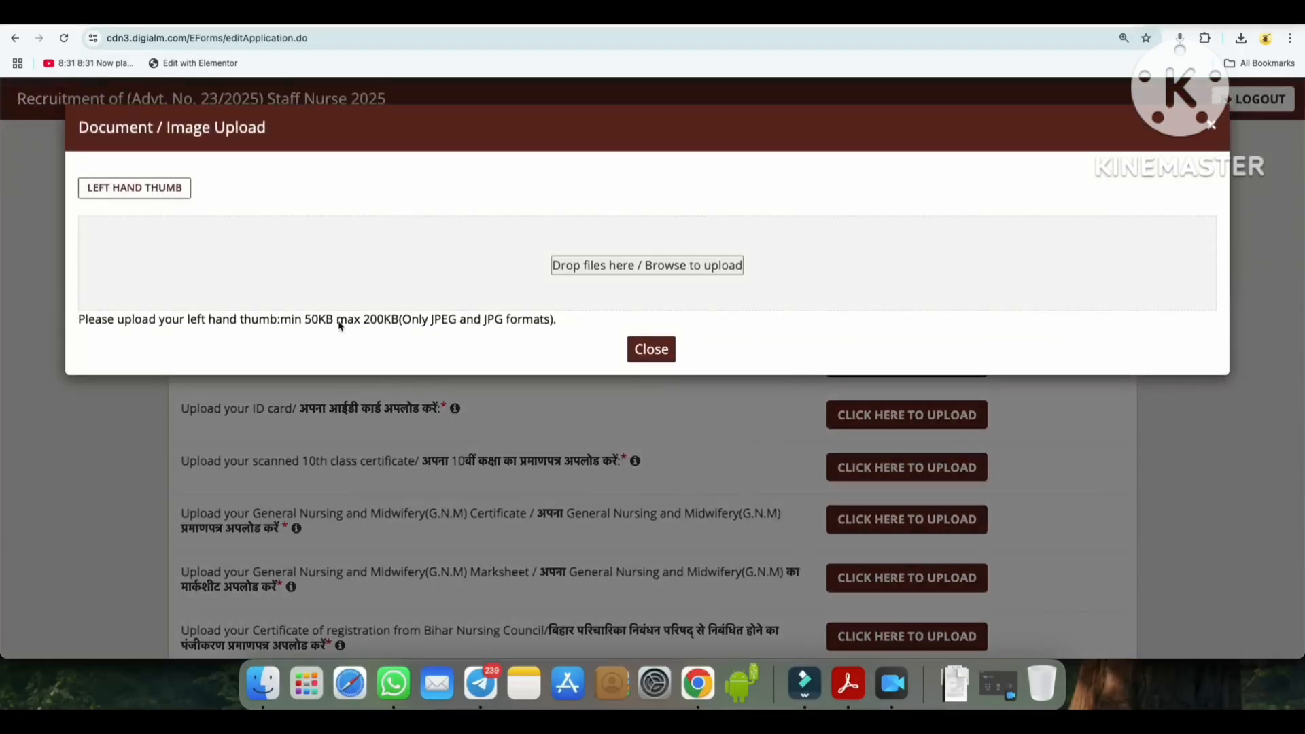
pyautogui.click(651, 349)
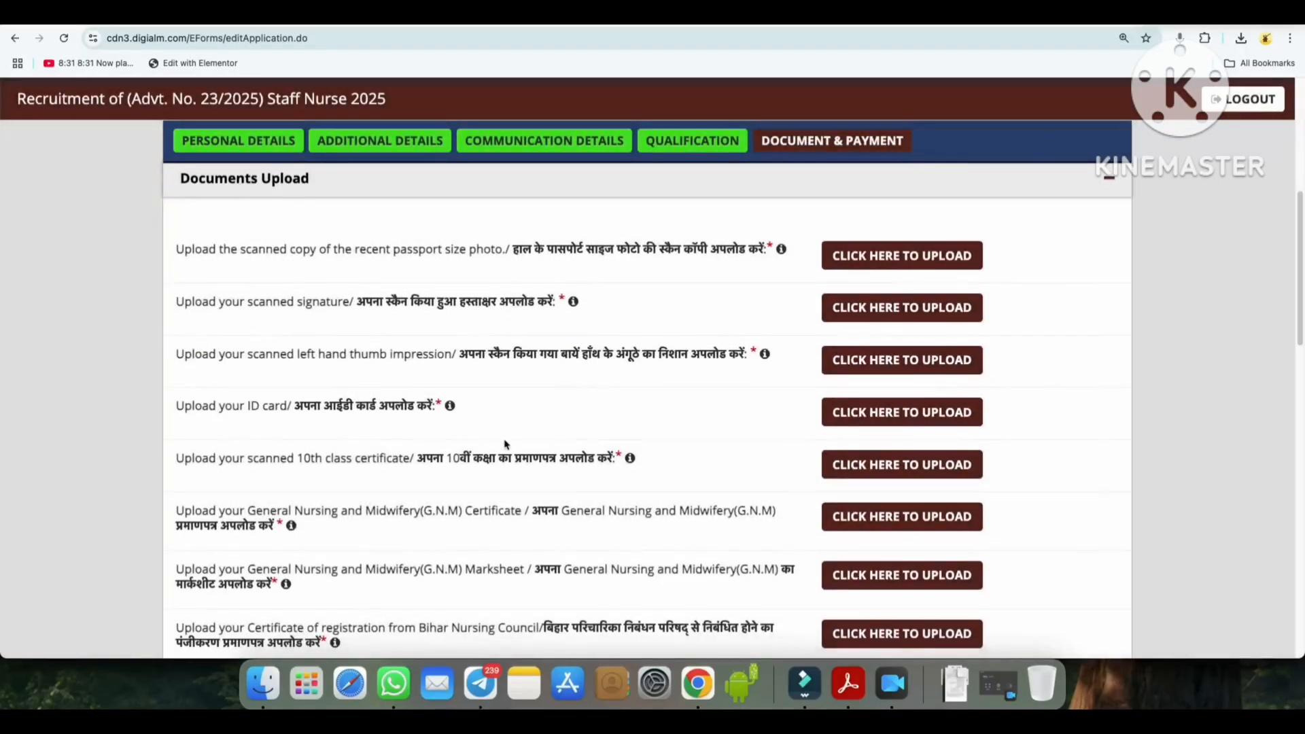
pyautogui.scroll(-1, 408, 408)
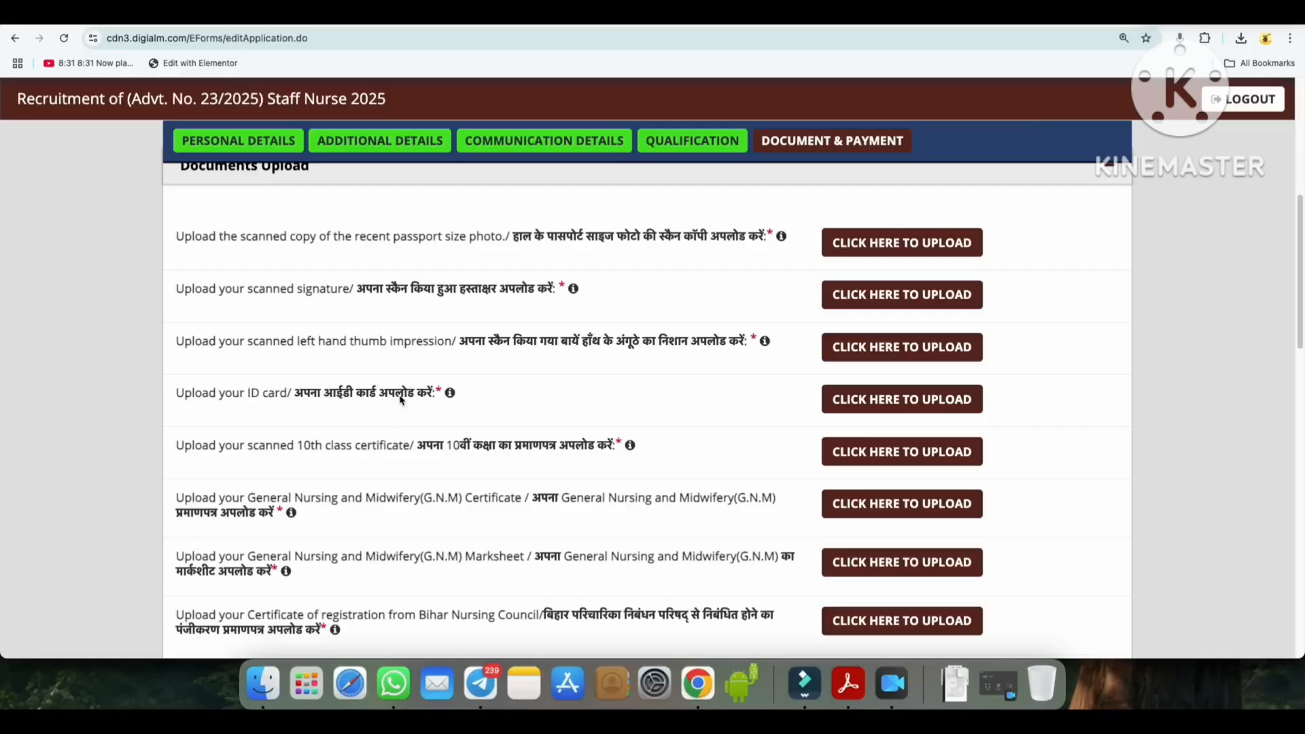
pyautogui.click(842, 401)
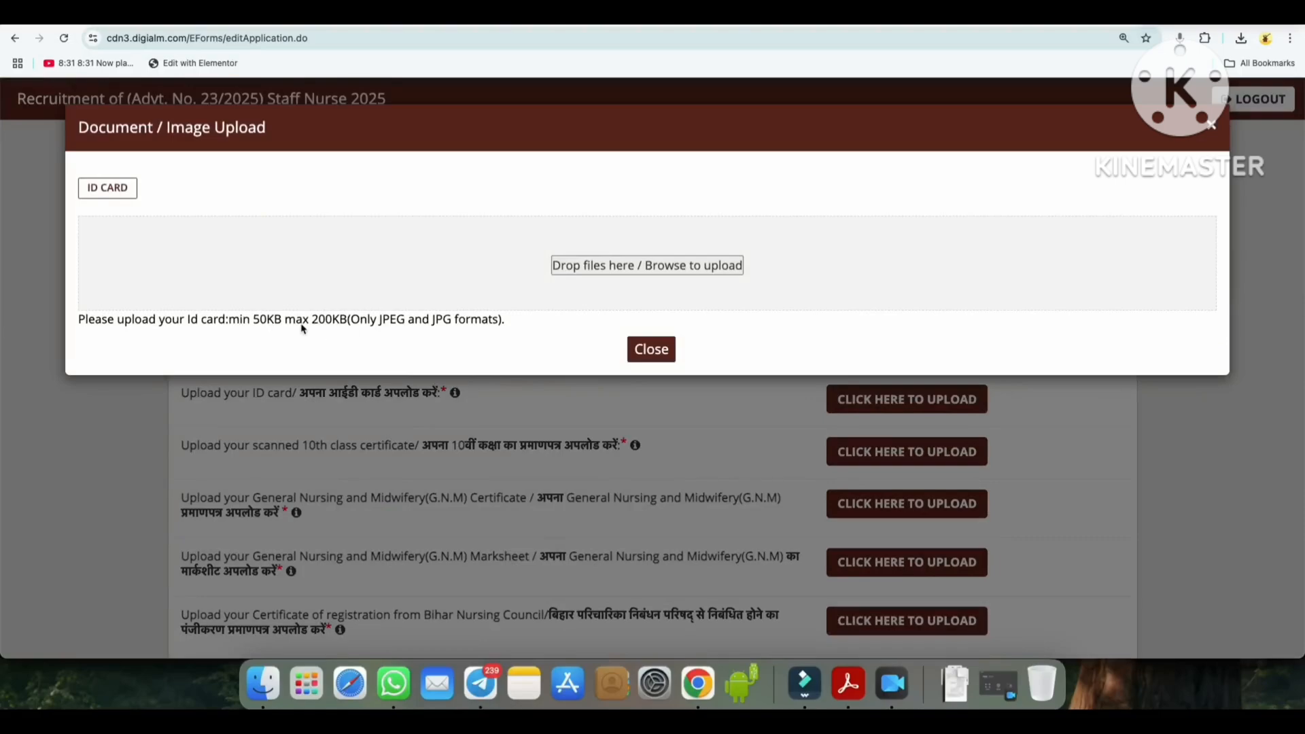
pyautogui.click(663, 352)
# Check the upload requirements for the 10th class certificate and the General Nursing and Midwifery certificate.
pyautogui.scroll(-2, 643, 462)
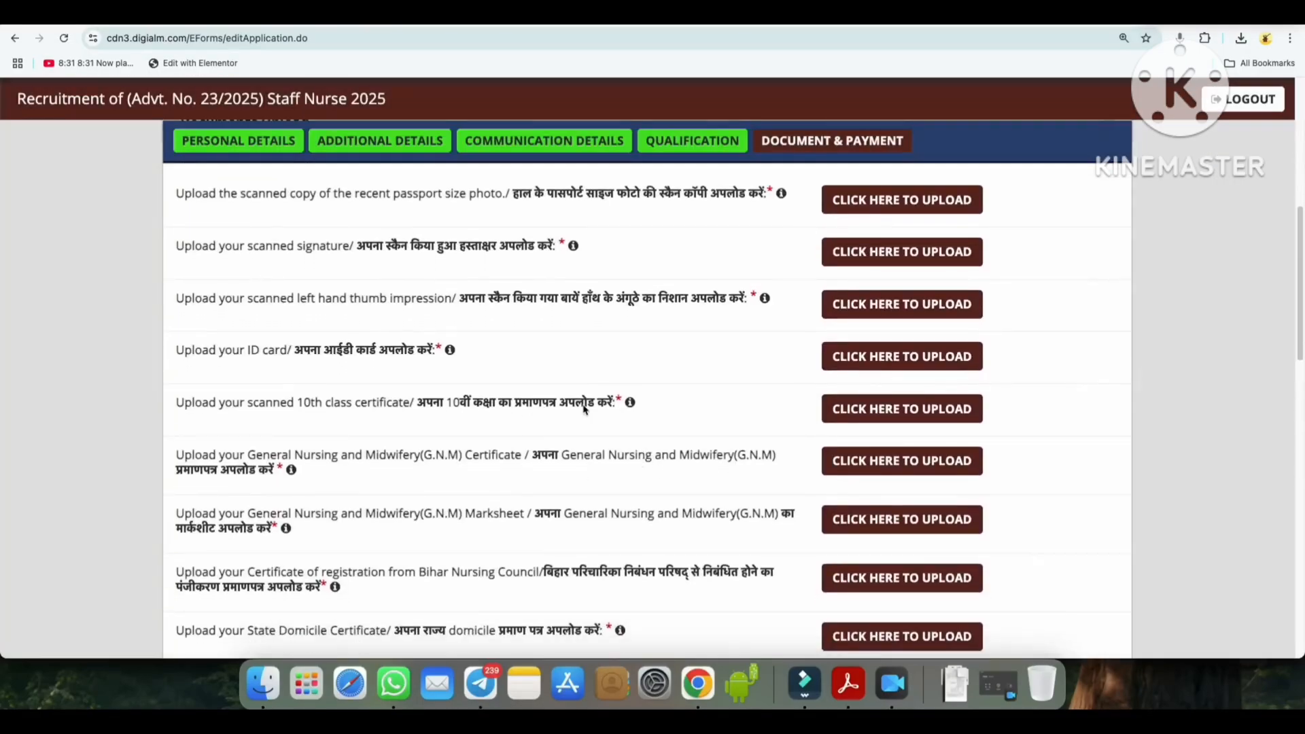
pyautogui.click(856, 416)
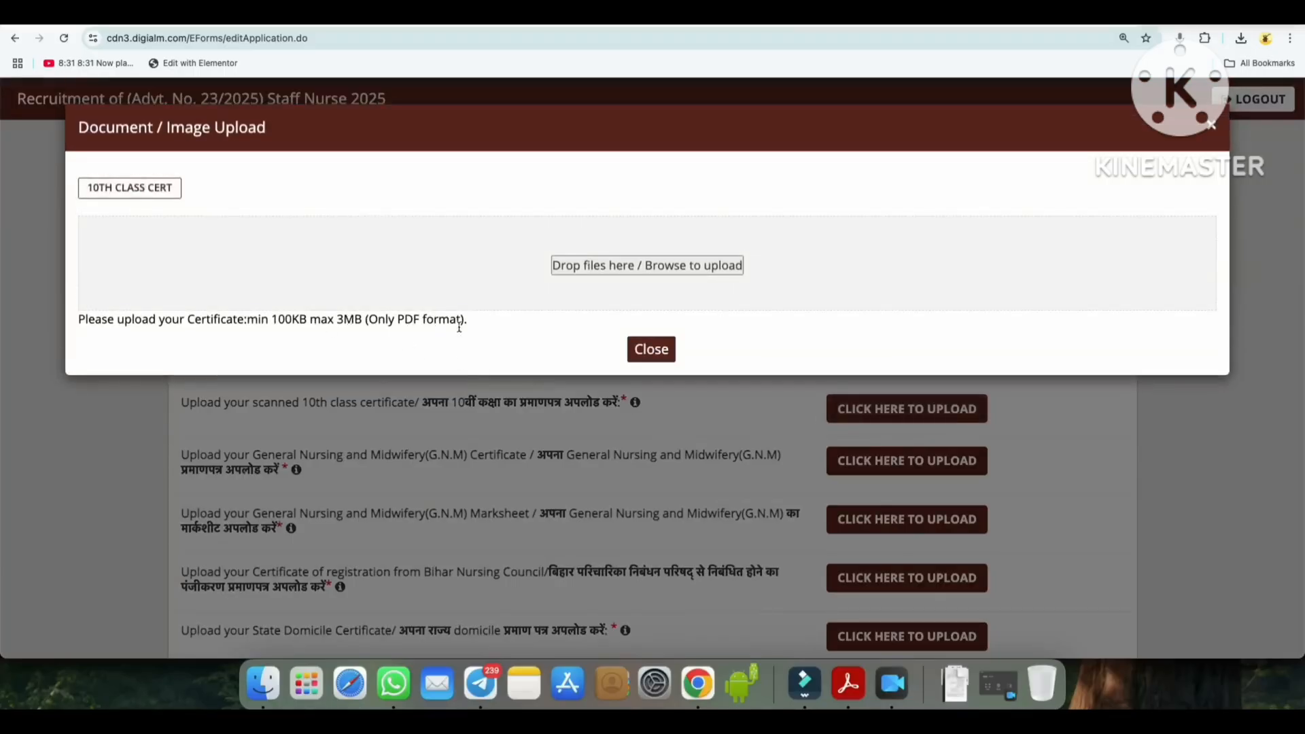
pyautogui.click(653, 349)
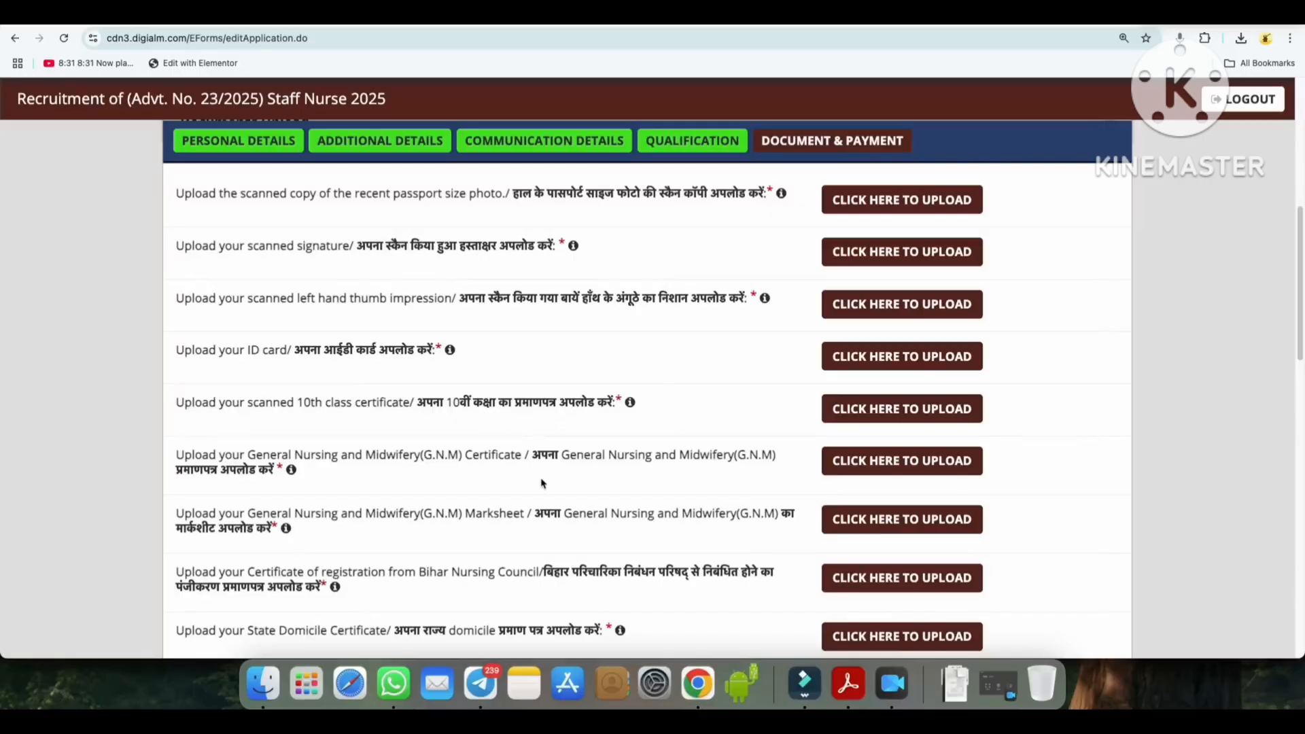
pyautogui.scroll(-1, 490, 449)
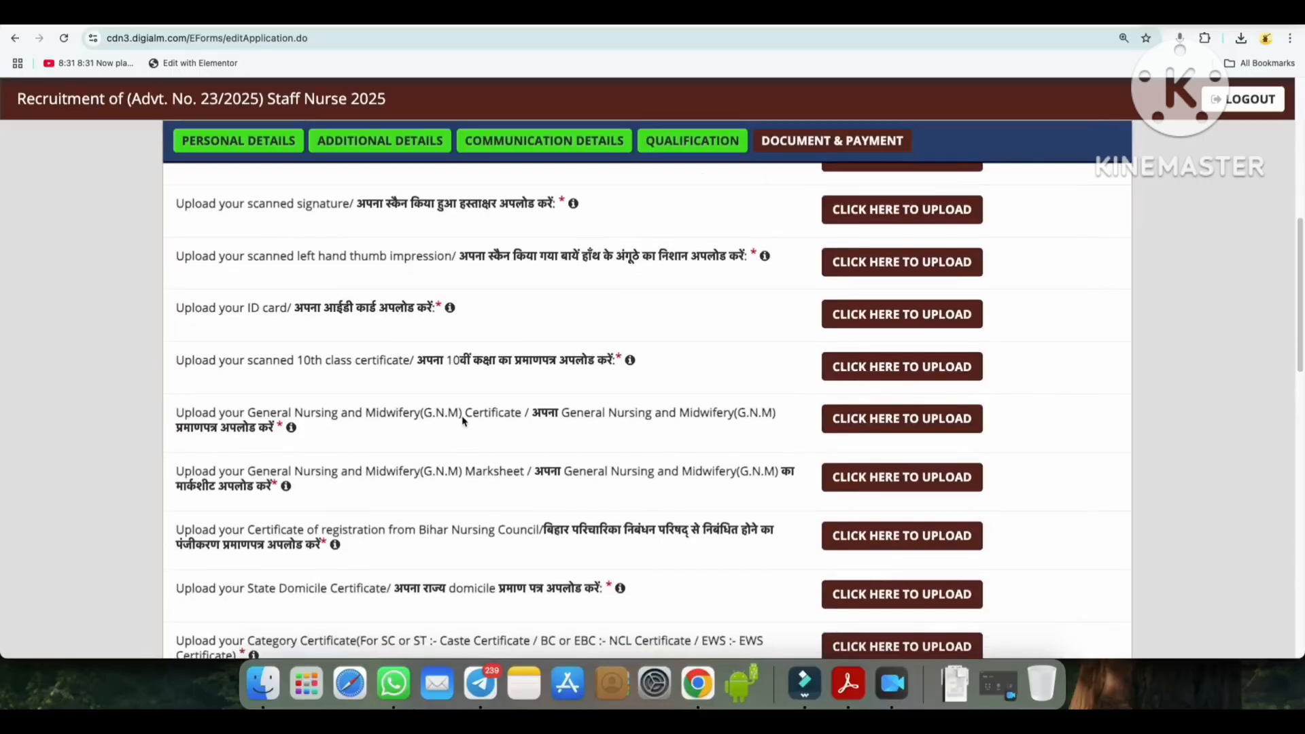
pyautogui.click(838, 418)
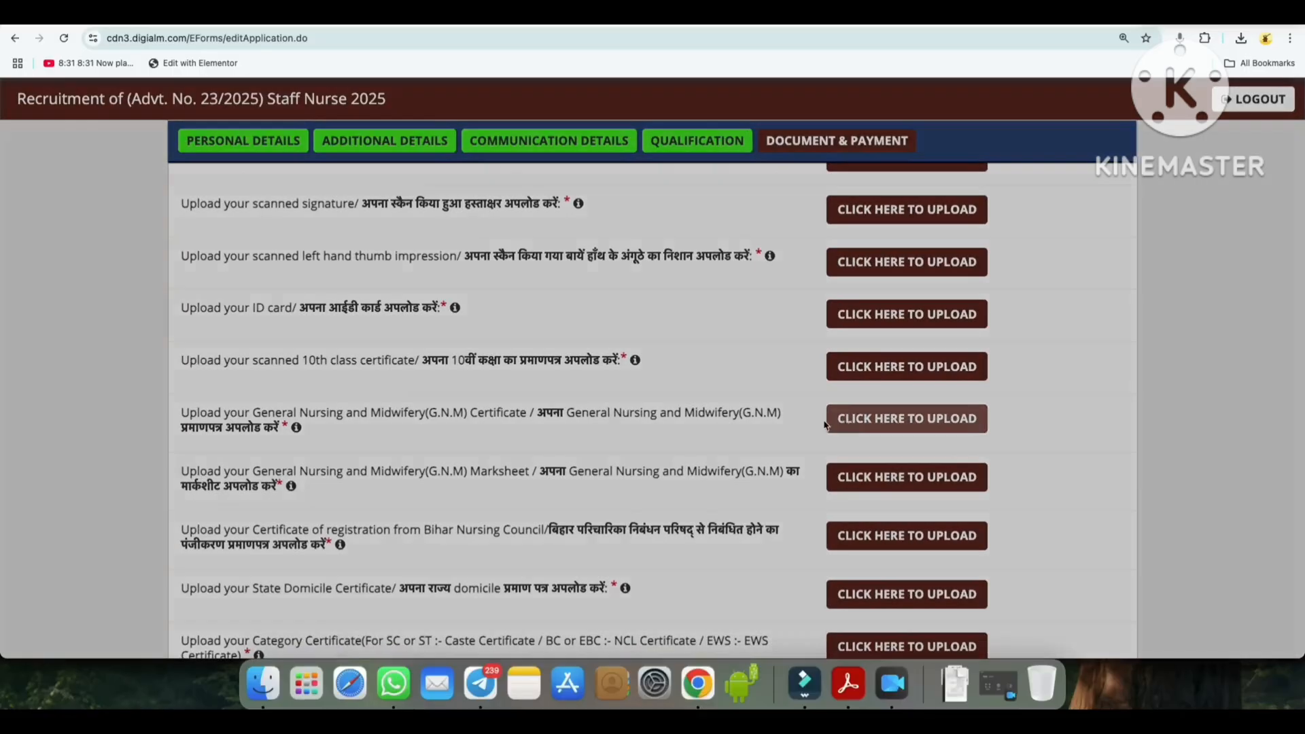
pyautogui.click(643, 350)
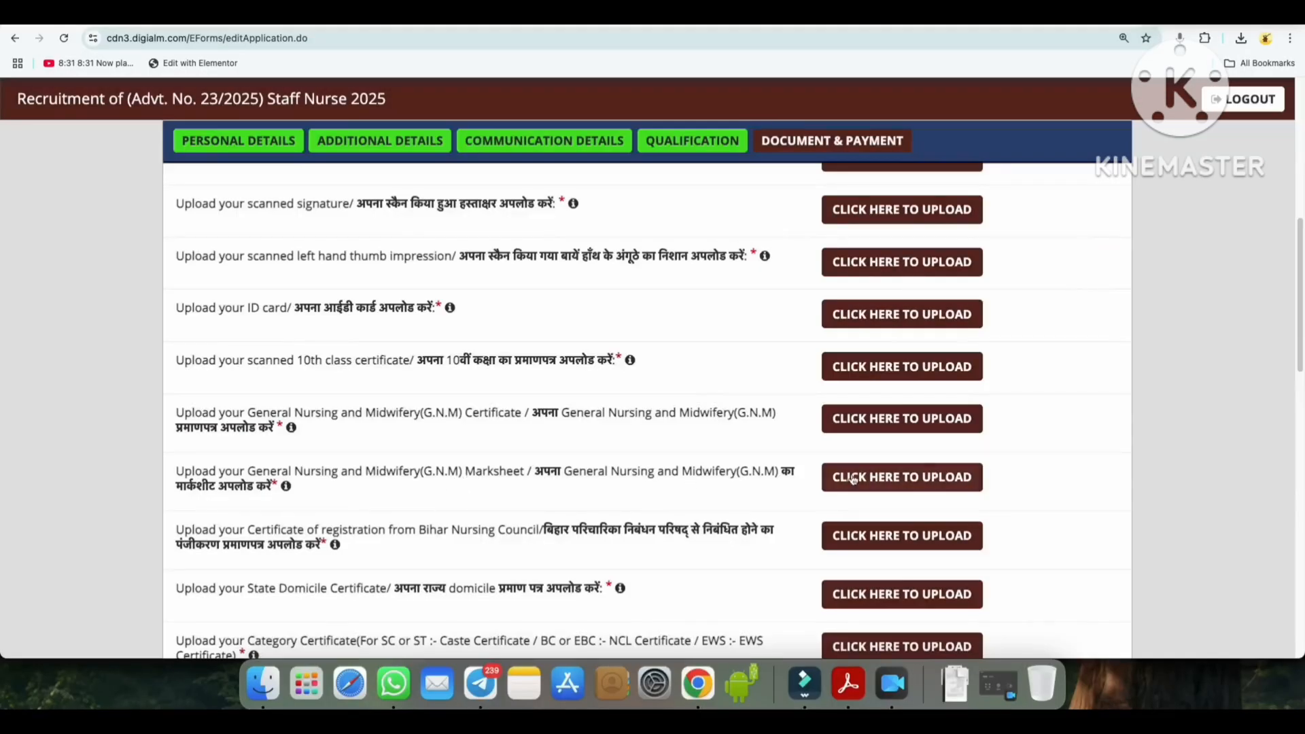
# Check the upload requirements for the Bihar Nursing Council registration certificate.
pyautogui.scroll(-1, 688, 539)
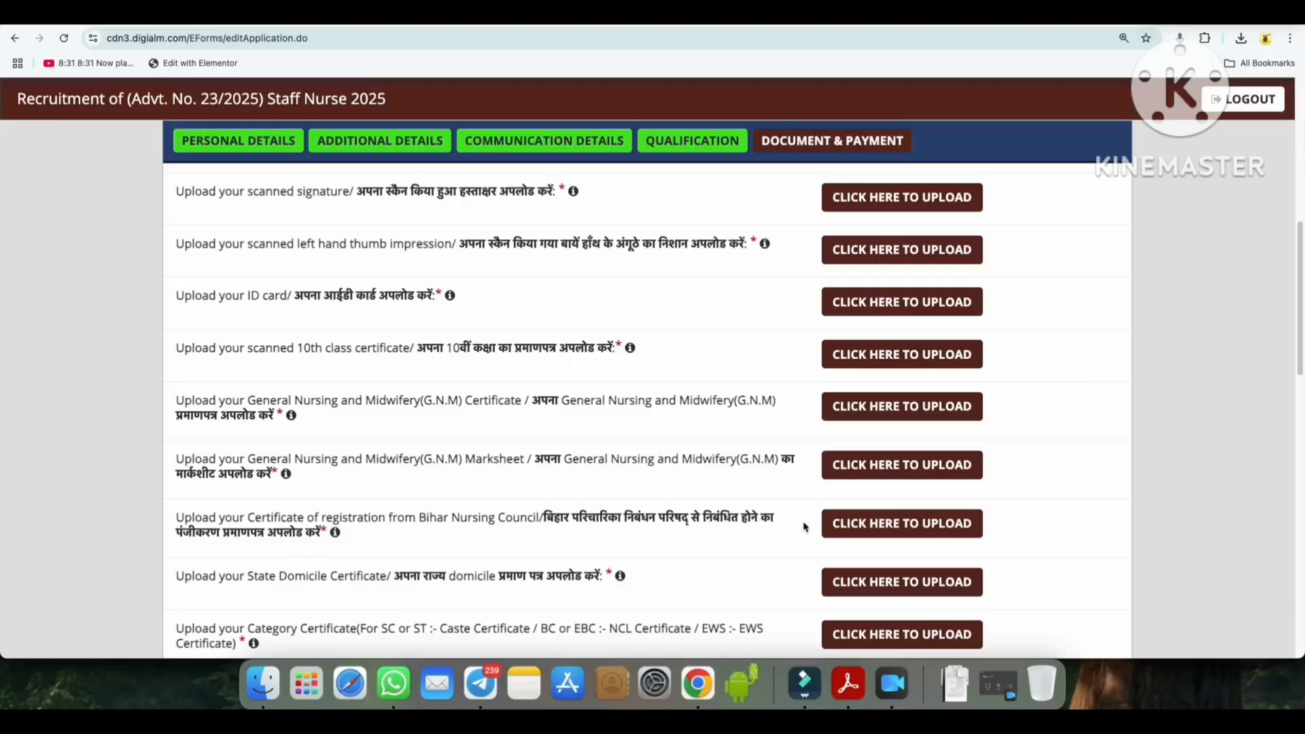
pyautogui.click(828, 525)
pyautogui.click(643, 348)
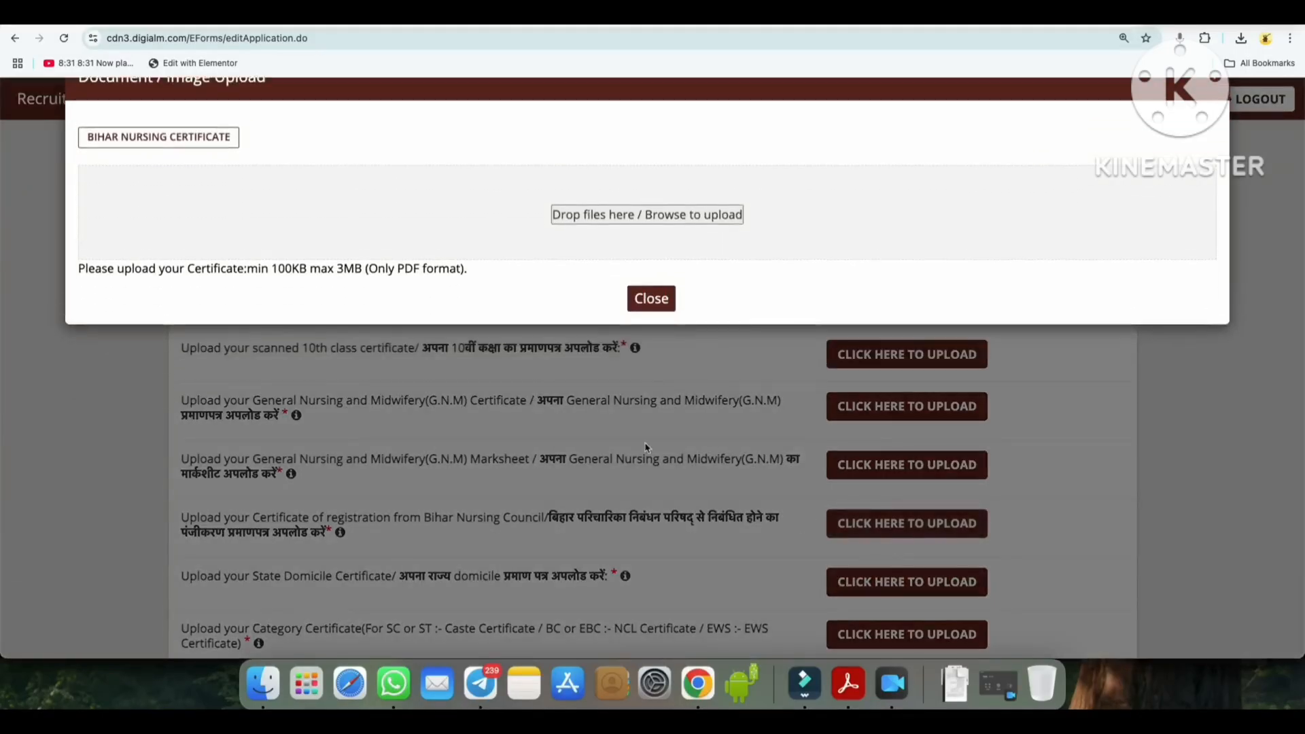
# Look over the domicile and category certificate uploads, the payment mode and the applicable registration fee.
pyautogui.scroll(-2, 558, 524)
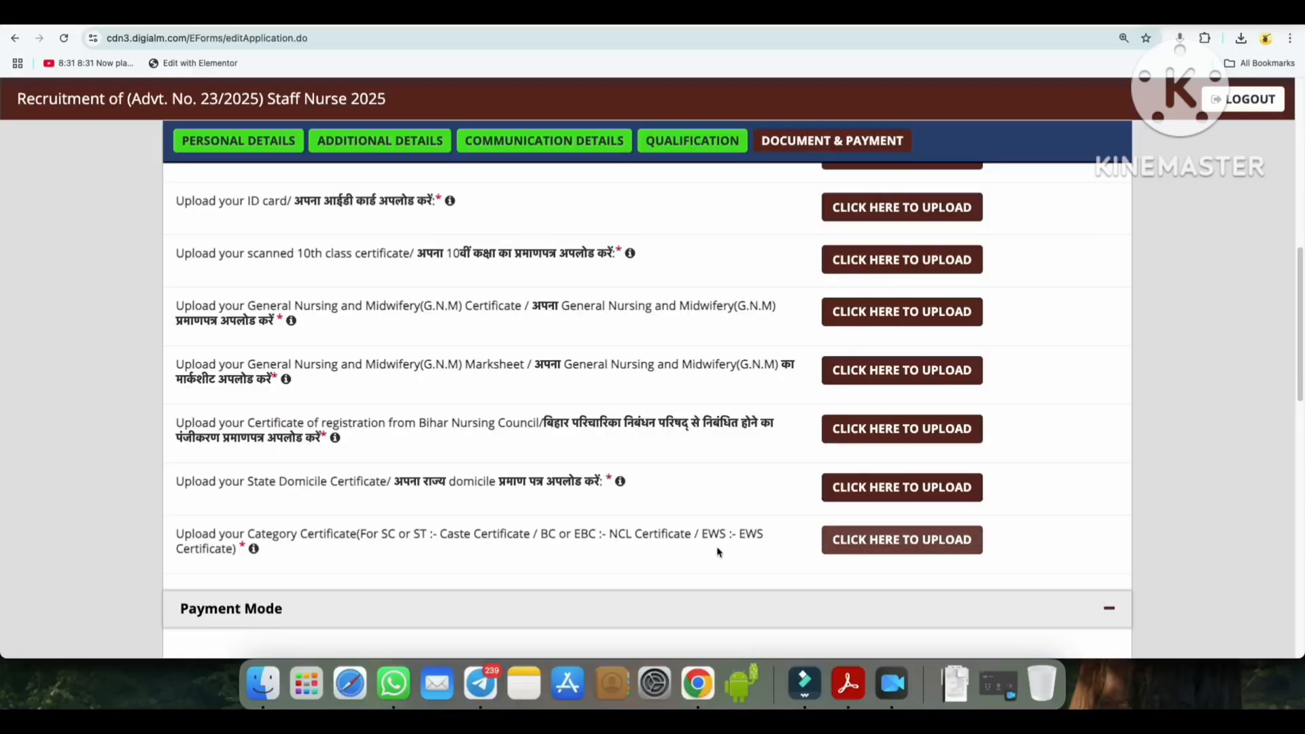
pyautogui.scroll(-4, 717, 548)
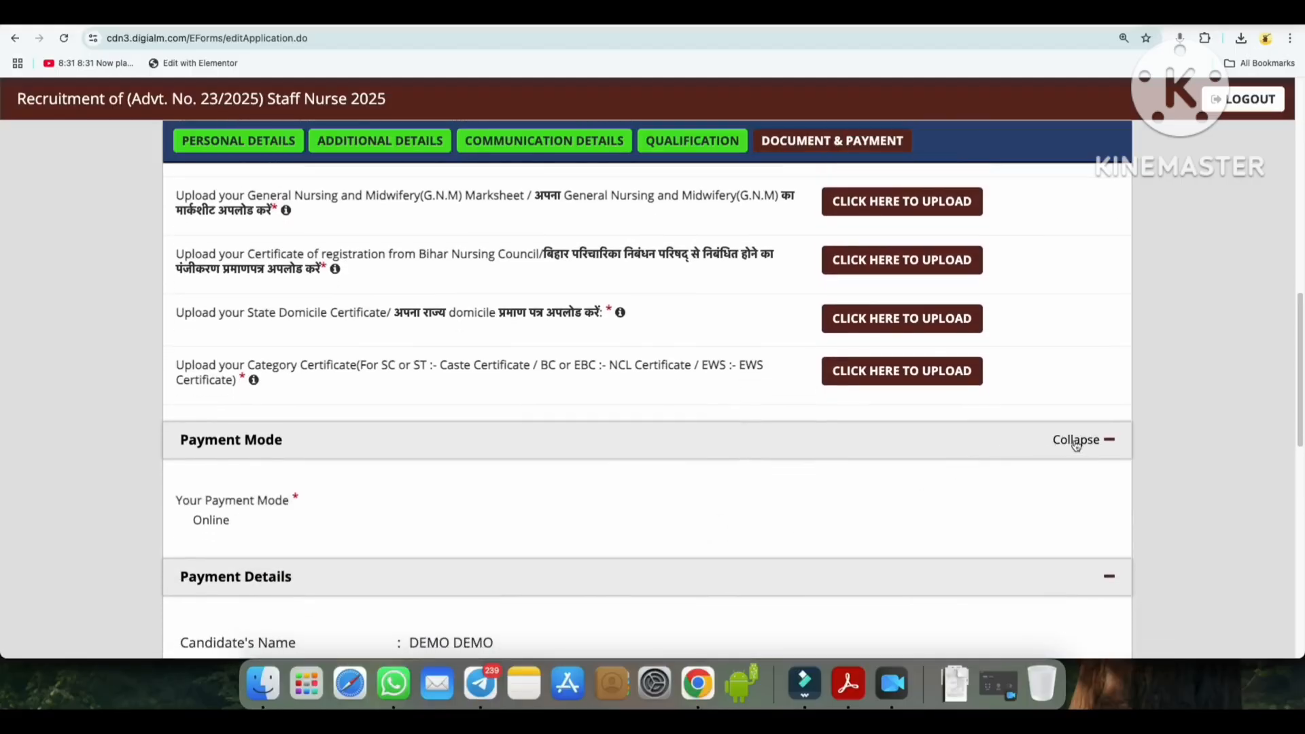
pyautogui.scroll(-3, 635, 530)
pyautogui.scroll(-2, 510, 554)
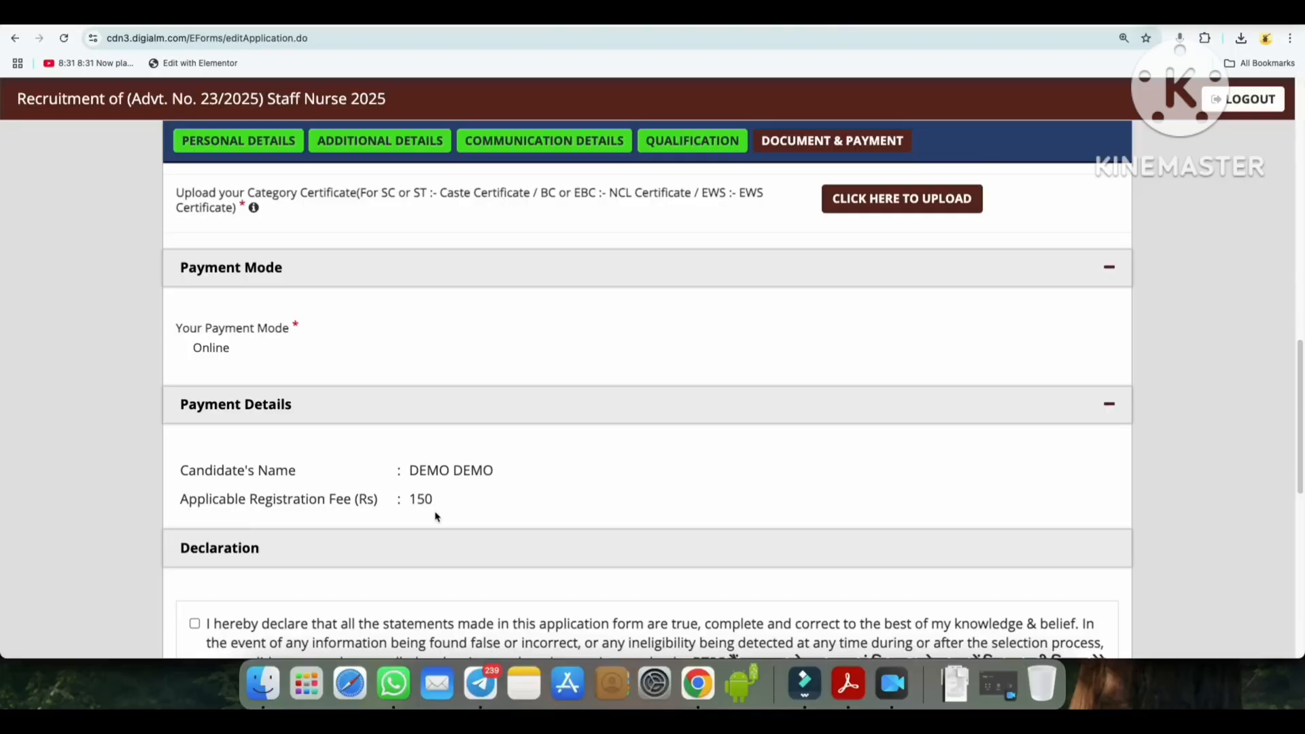
# Accept all the declaration statements, the note and I Agree in the Declaration section.
pyautogui.scroll(-7, 445, 514)
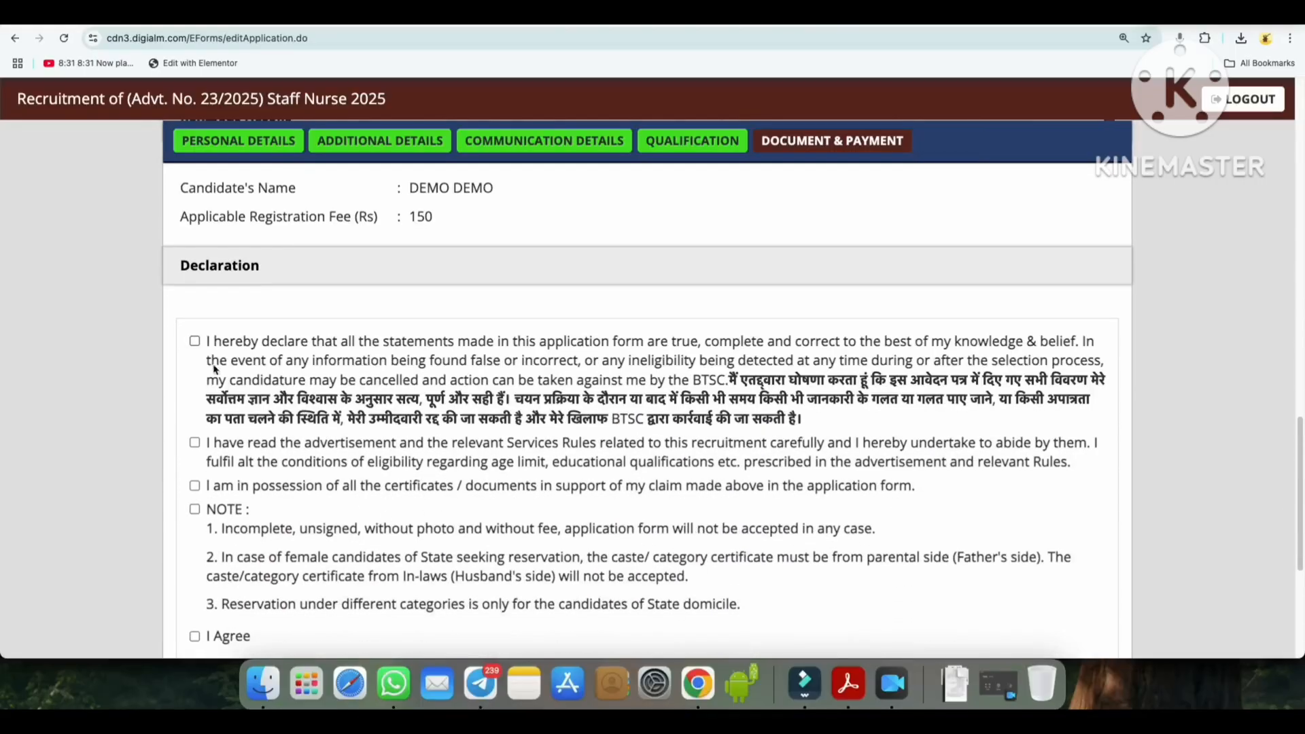
pyautogui.click(195, 342)
pyautogui.click(194, 442)
pyautogui.click(195, 486)
pyautogui.click(195, 509)
pyautogui.scroll(-1, 432, 530)
pyautogui.scroll(-1, 433, 530)
pyautogui.click(195, 541)
pyautogui.scroll(-2, 693, 534)
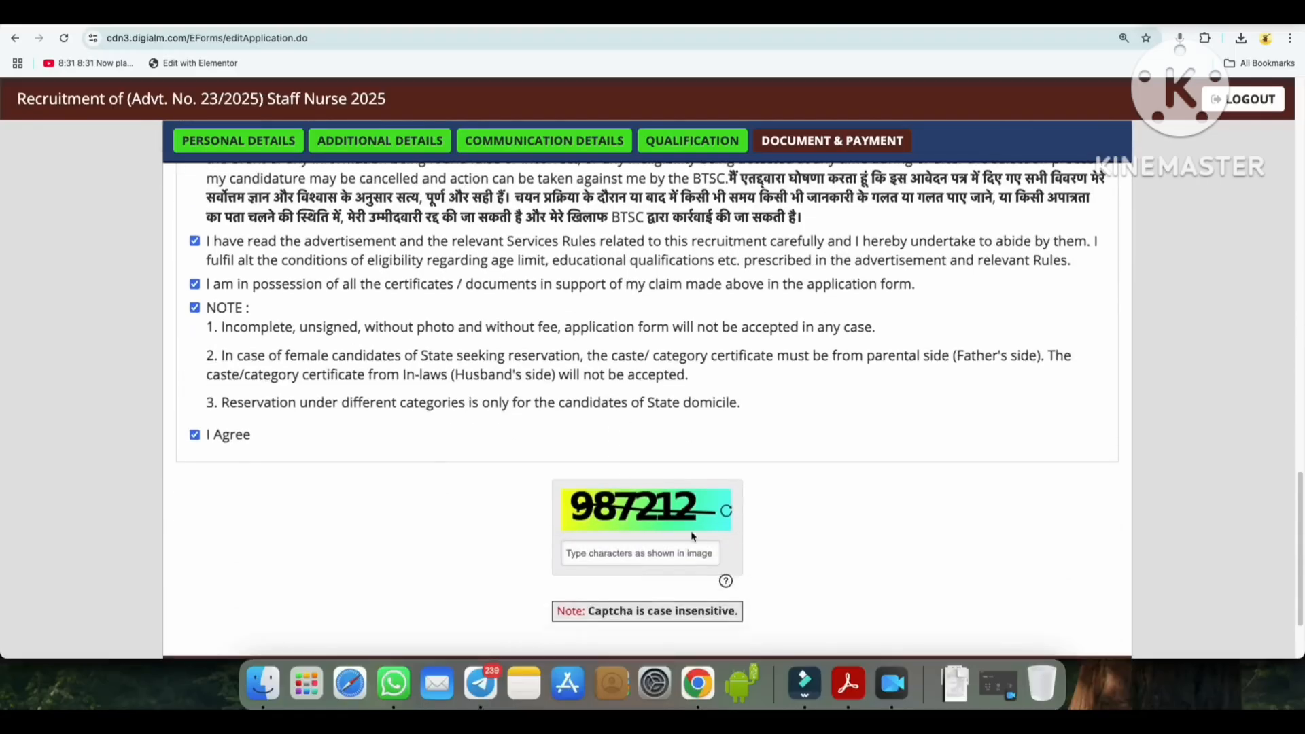
# Review the payment details and the accepted declarations.
pyautogui.scroll(-3, 643, 551)
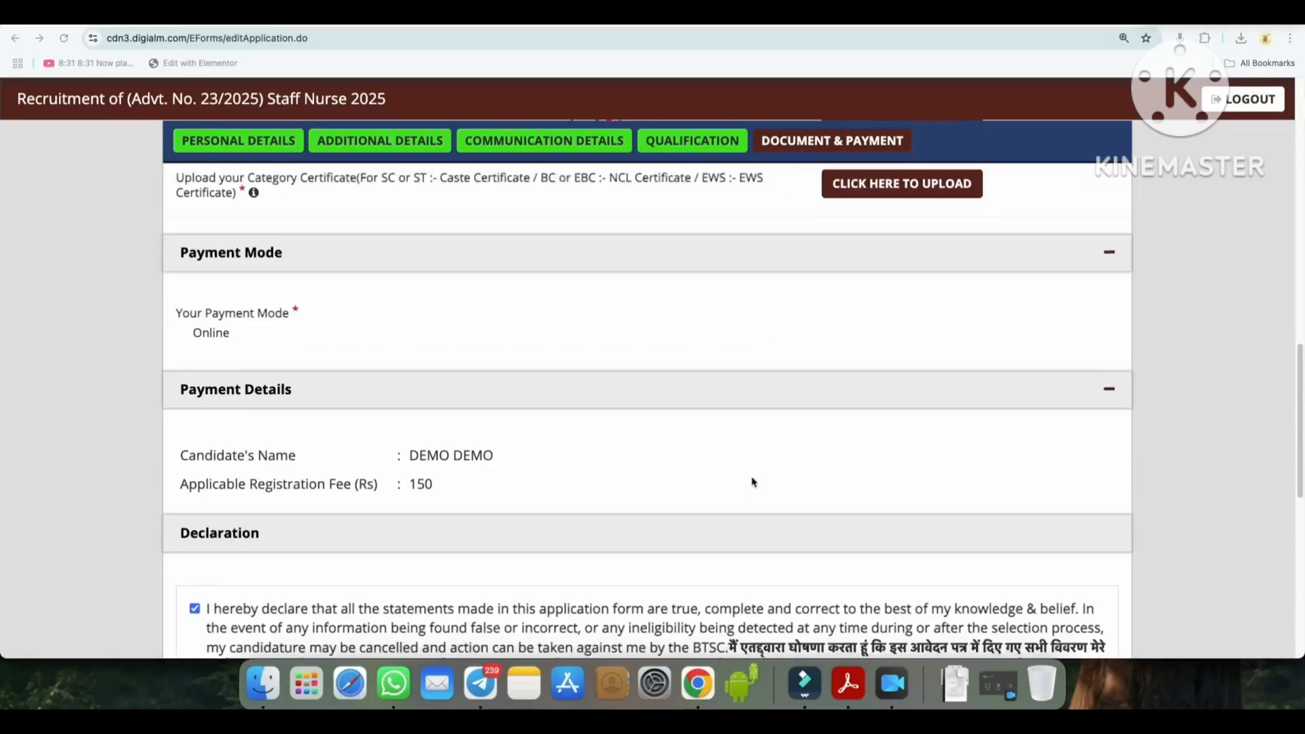
pyautogui.scroll(-1, 752, 480)
pyautogui.scroll(-3, 640, 445)
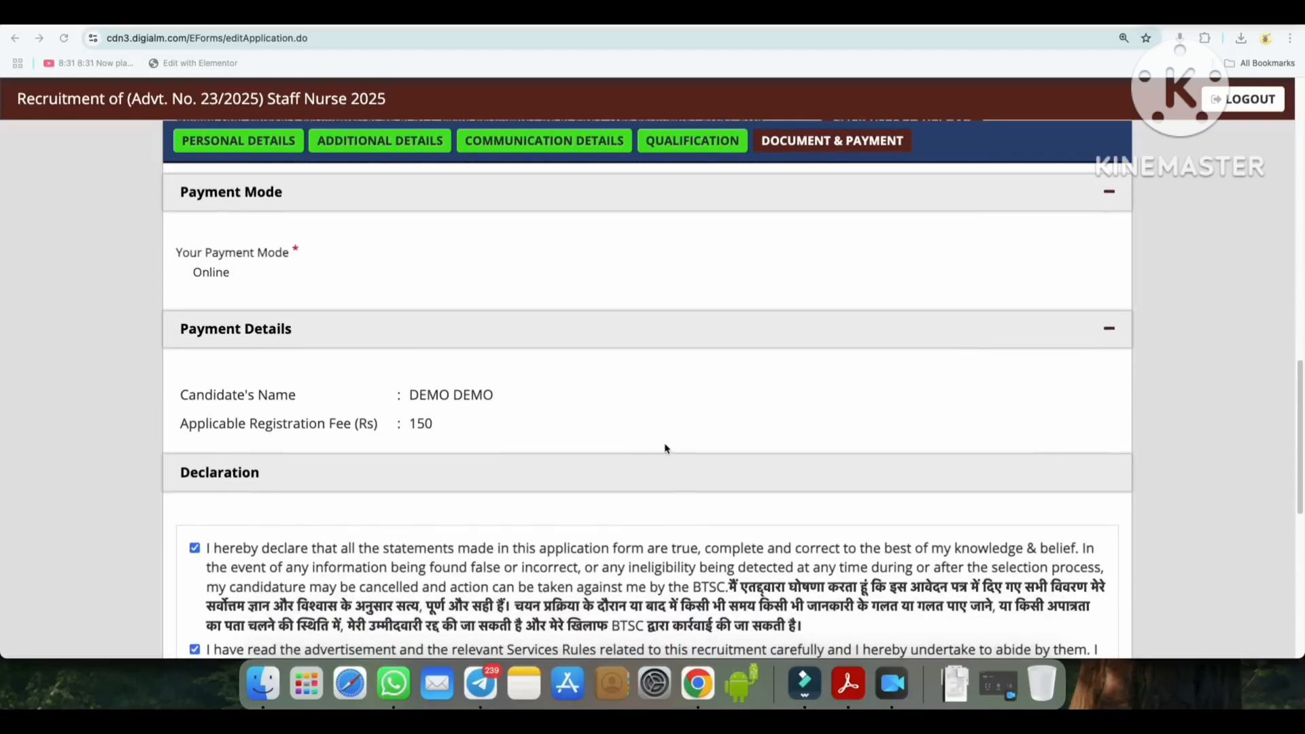
pyautogui.scroll(-1, 666, 449)
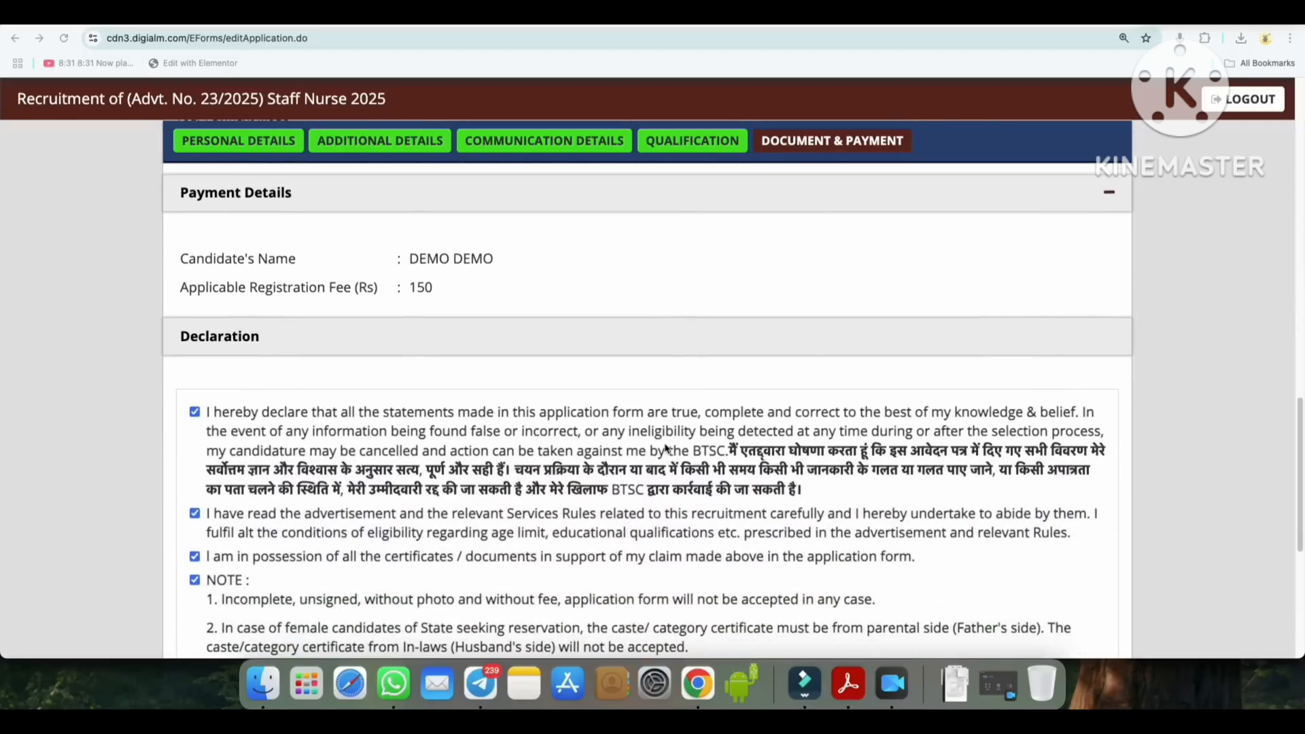